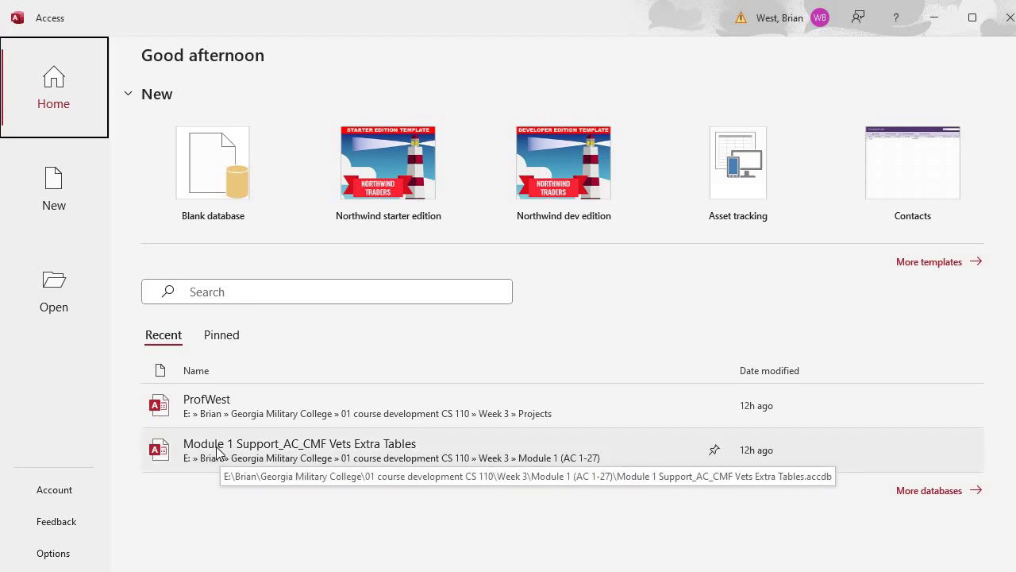
Step: Open the Module 1 Support_AC_CMF Vets Extra Tables database and its Appointments, Treatment Cost and Veterinarians tables
click(216, 450)
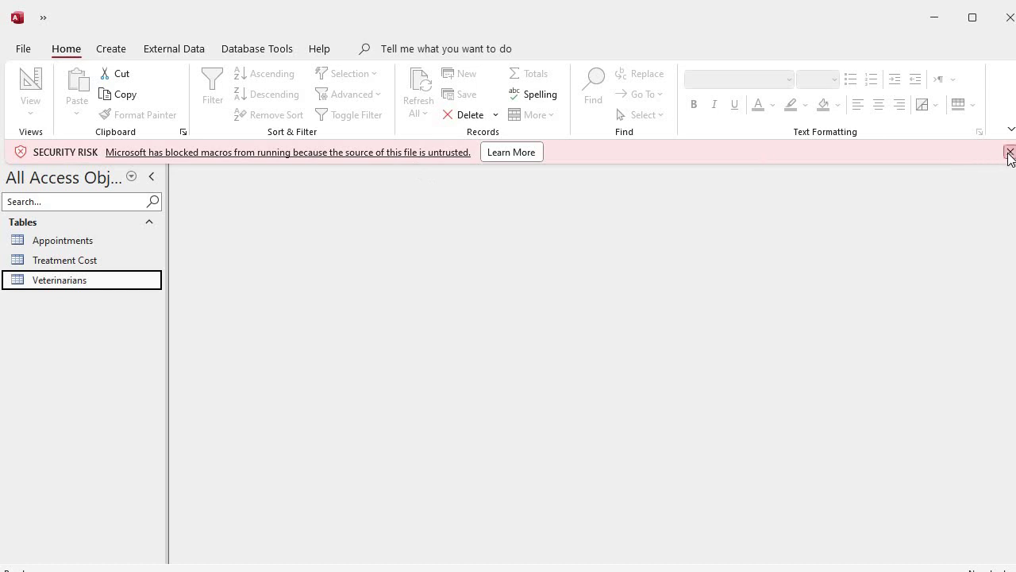
click(1010, 152)
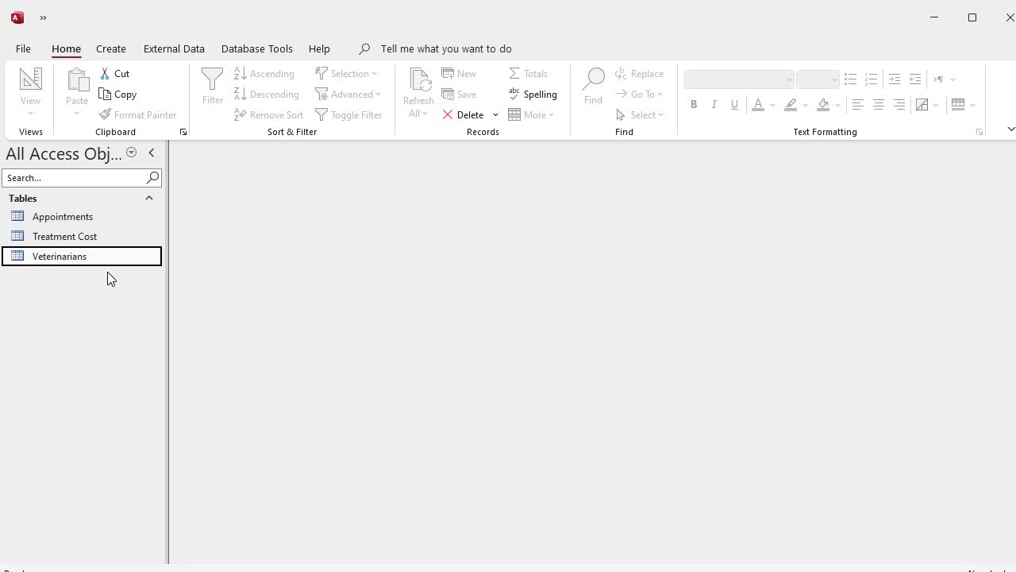
double_click(48, 219)
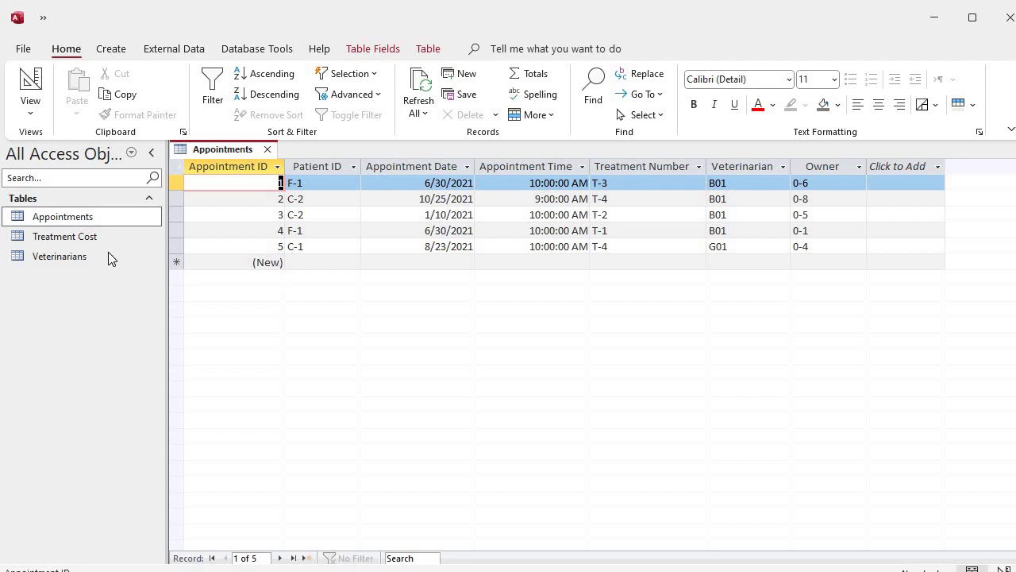
double_click(65, 242)
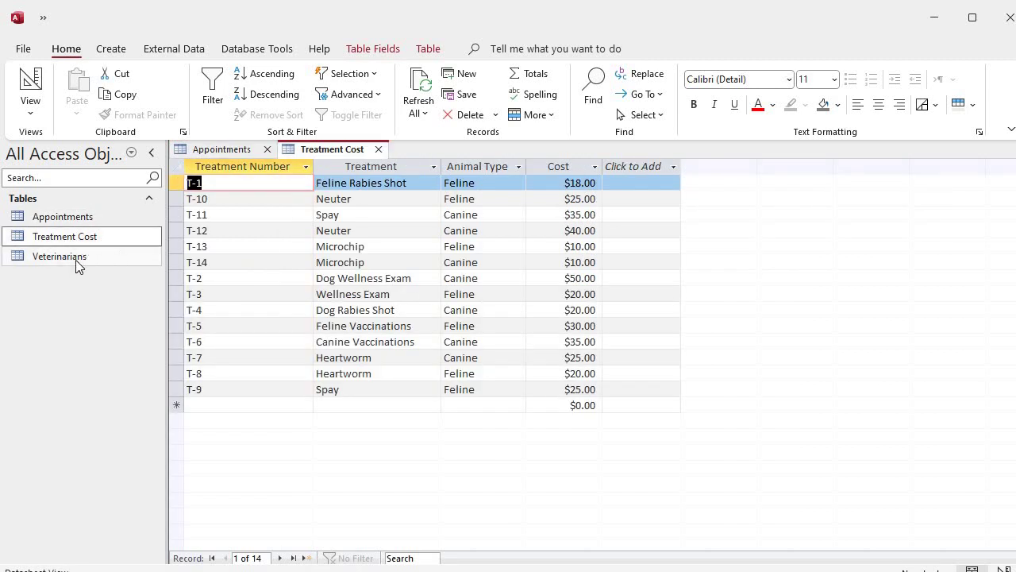
double_click(59, 256)
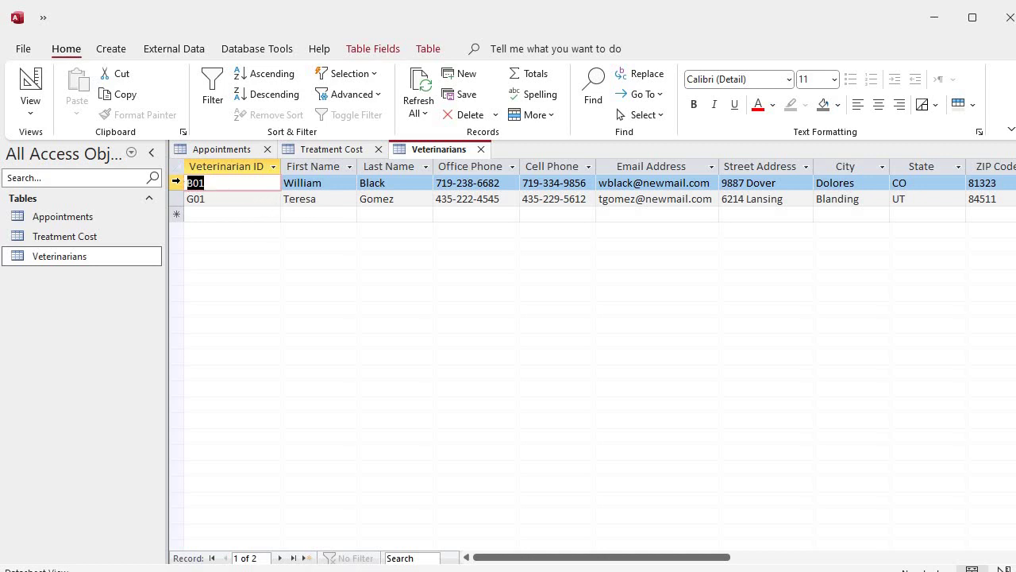
Step: Examine and compare the records in the Veterinarians, Treatment Cost and Appointments tables
click(177, 182)
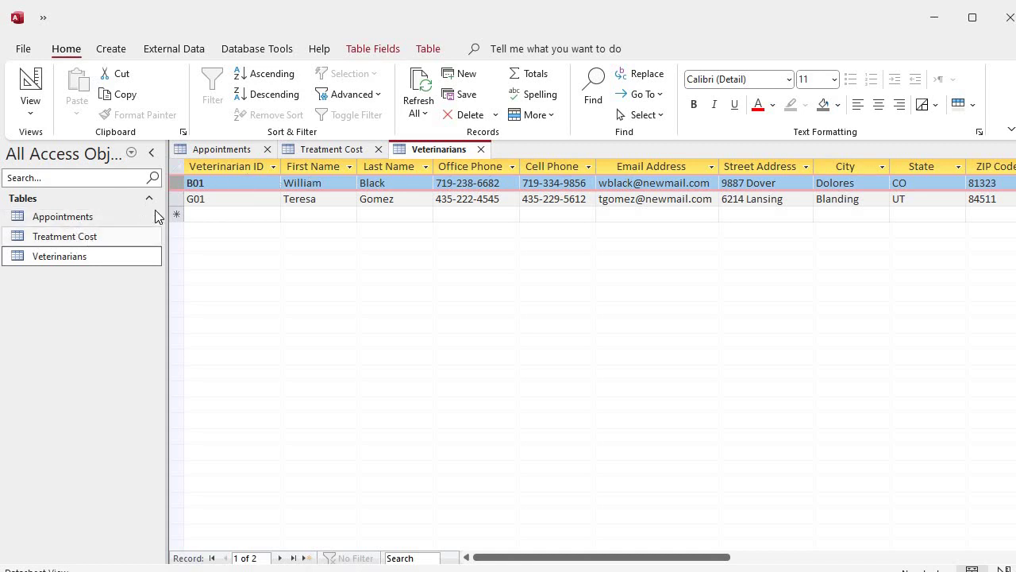
click(314, 150)
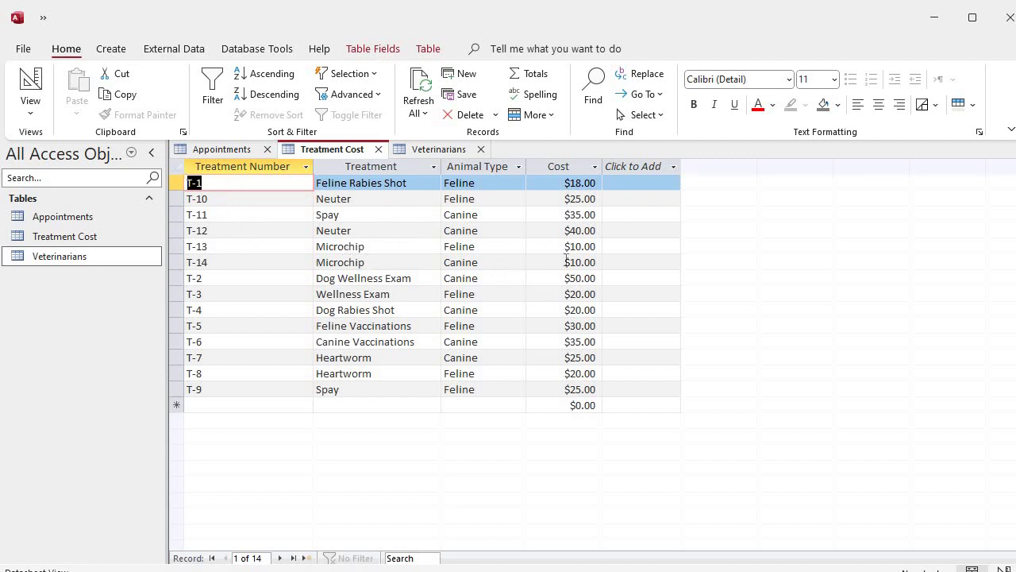
double_click(90, 221)
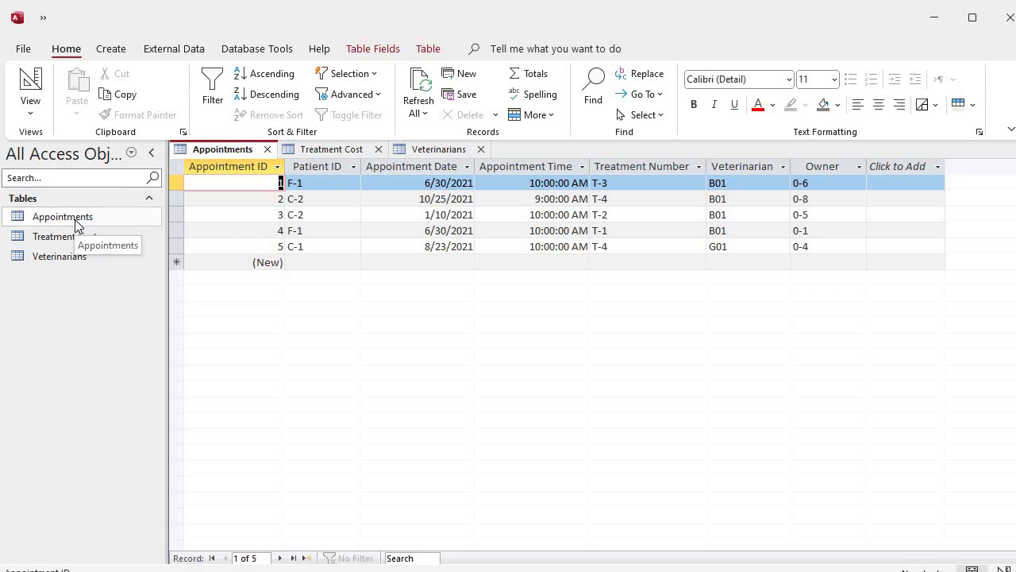
click(313, 151)
click(226, 150)
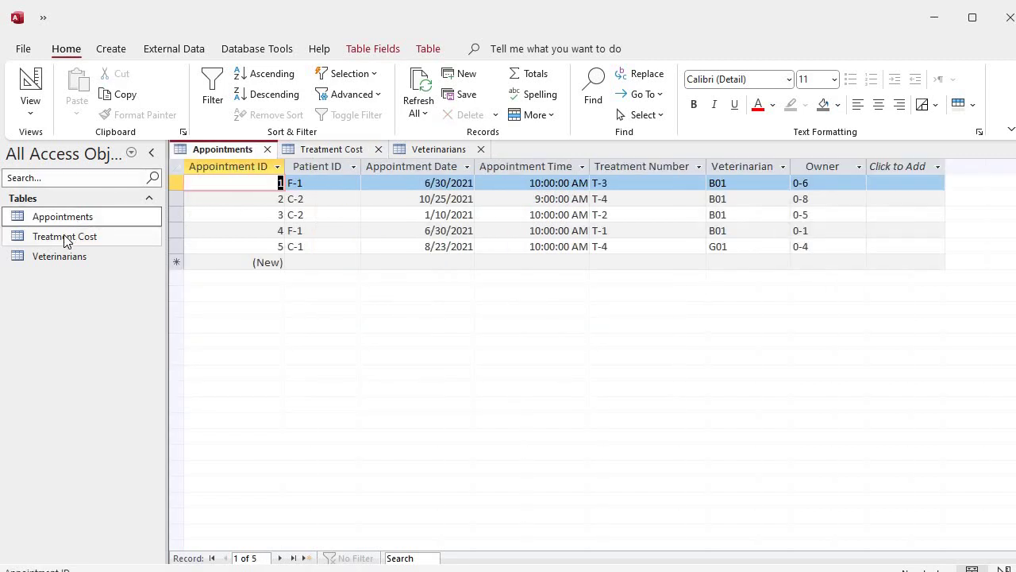
double_click(65, 240)
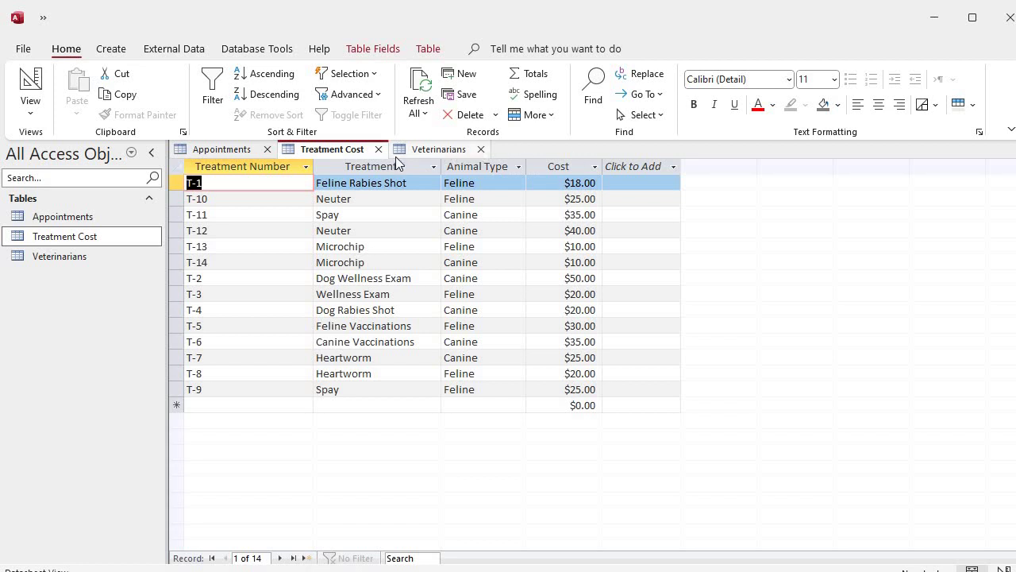
click(218, 150)
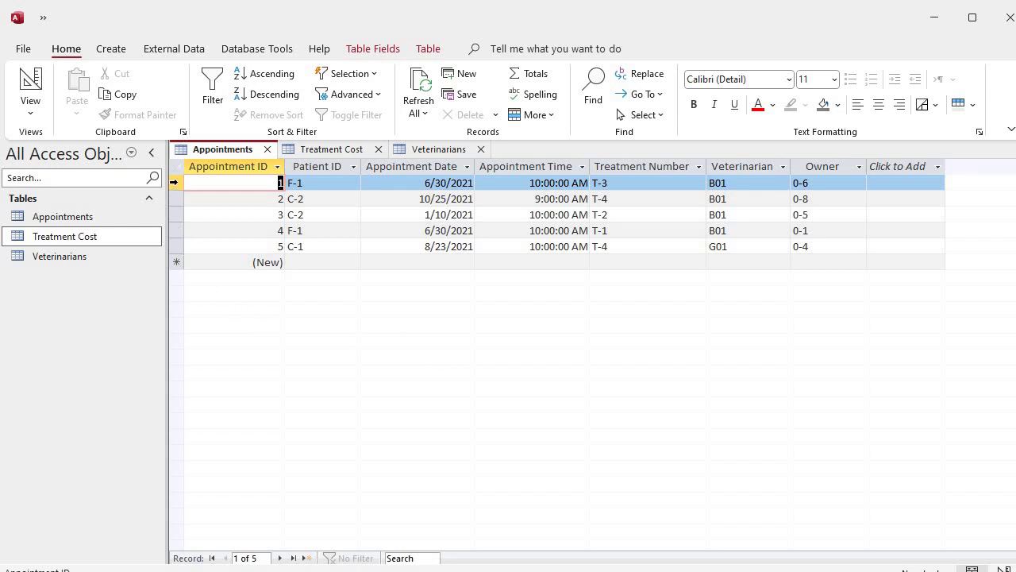
click(173, 182)
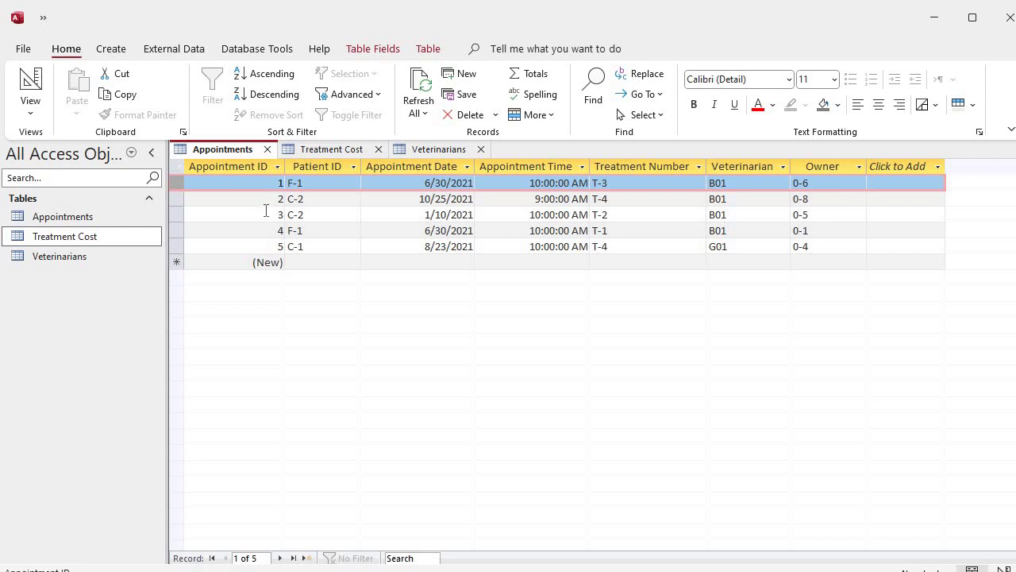
click(52, 256)
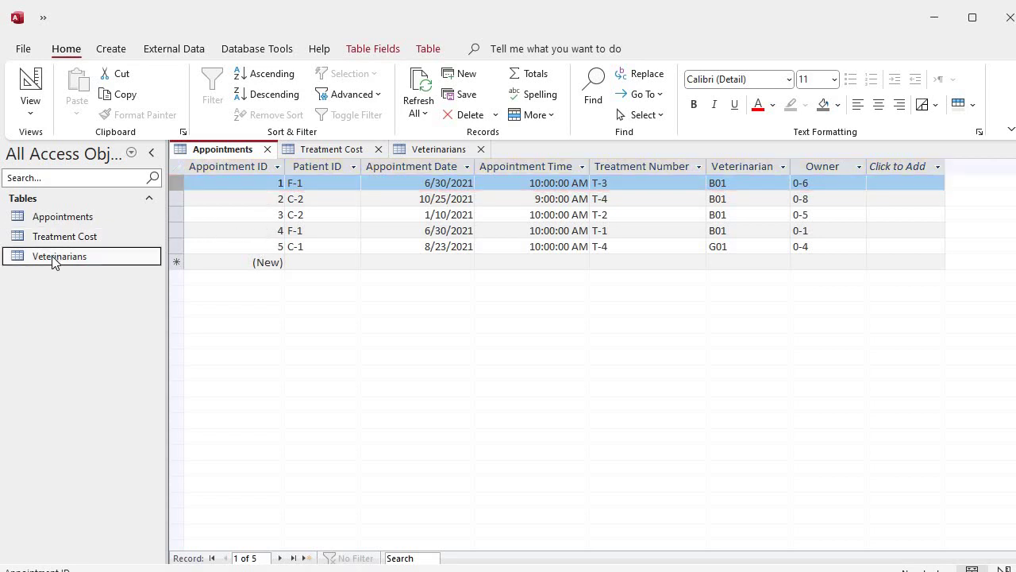
double_click(52, 256)
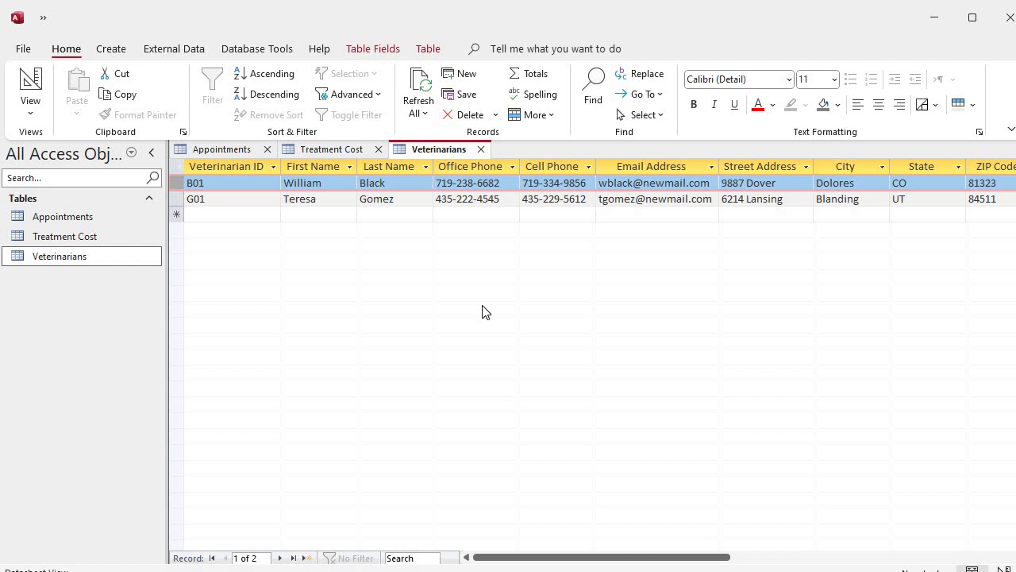
Step: In the Treatment Cost table, change the Animal Type of treatment T-5 to Canine
double_click(75, 235)
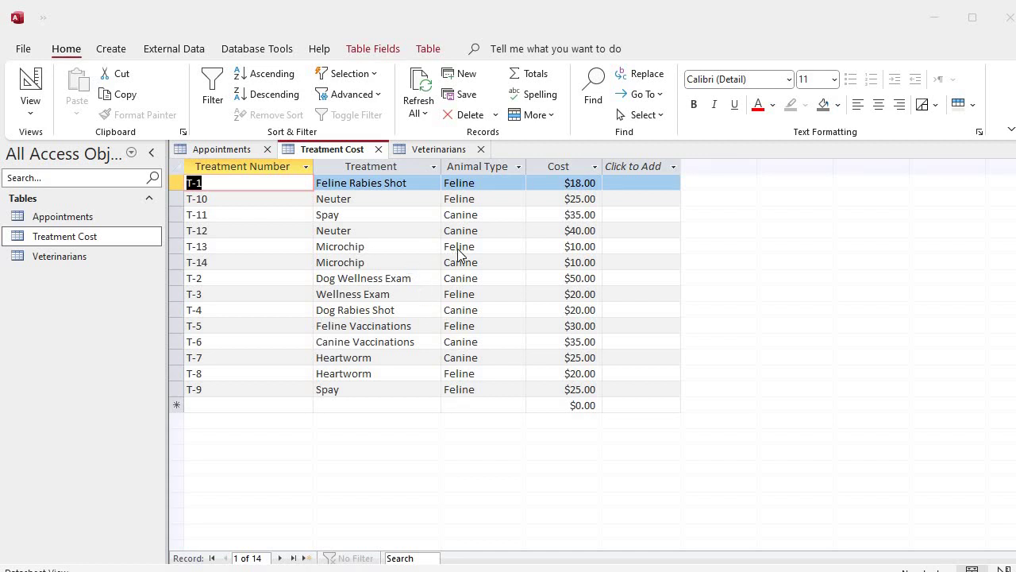
click(463, 328)
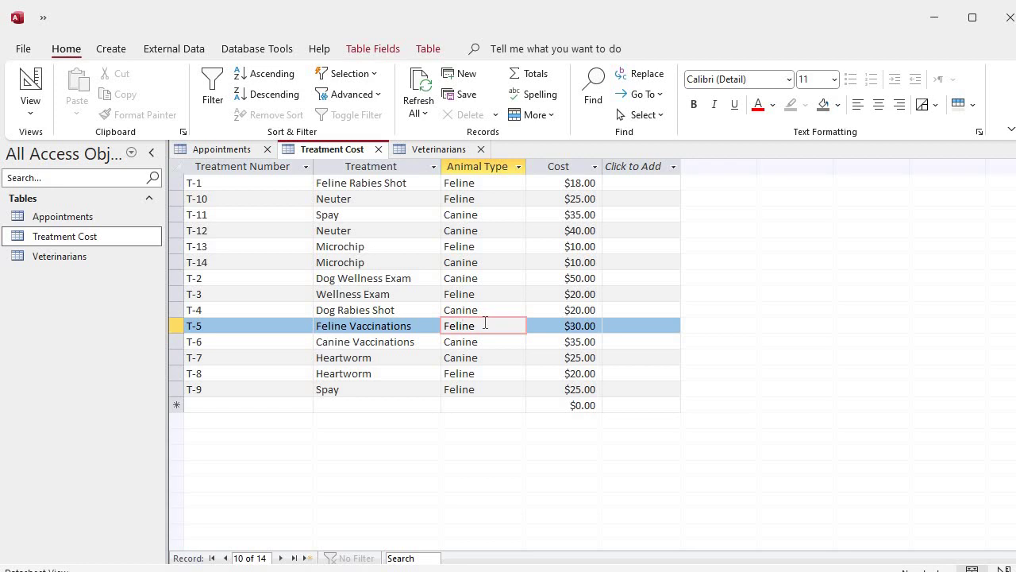
double_click(480, 325)
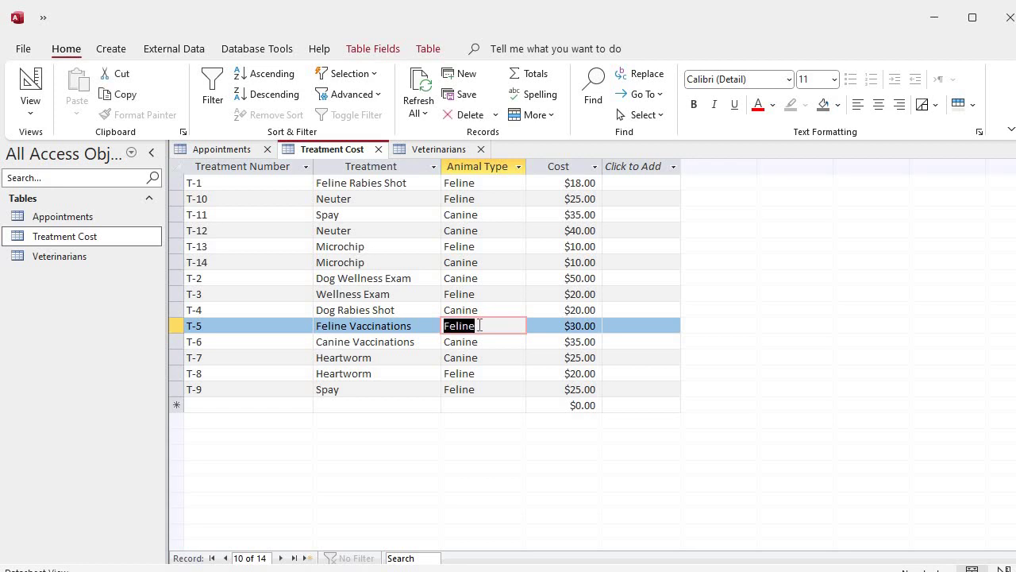
key(BackSpace)
text(Canine)
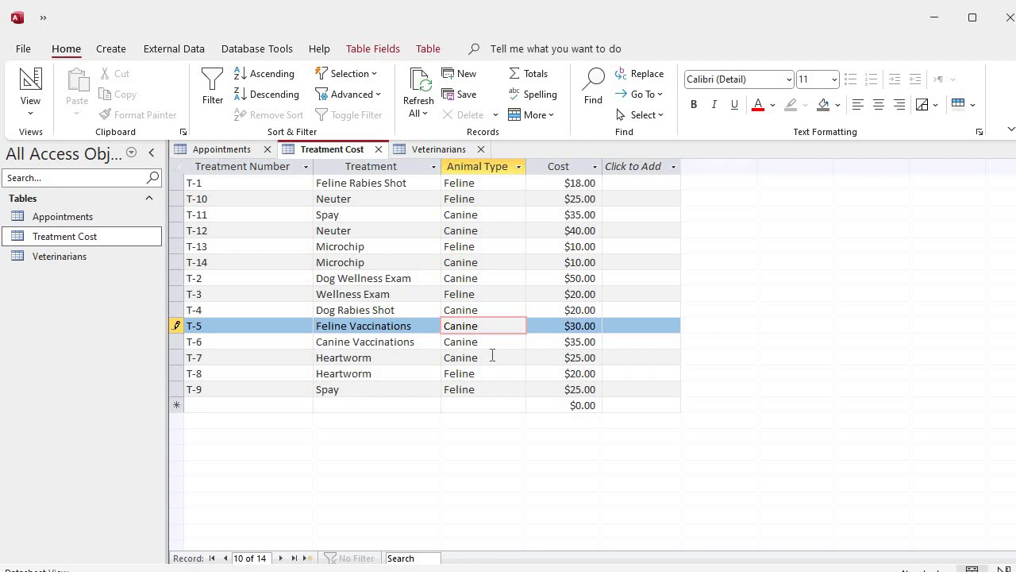
key(Down)
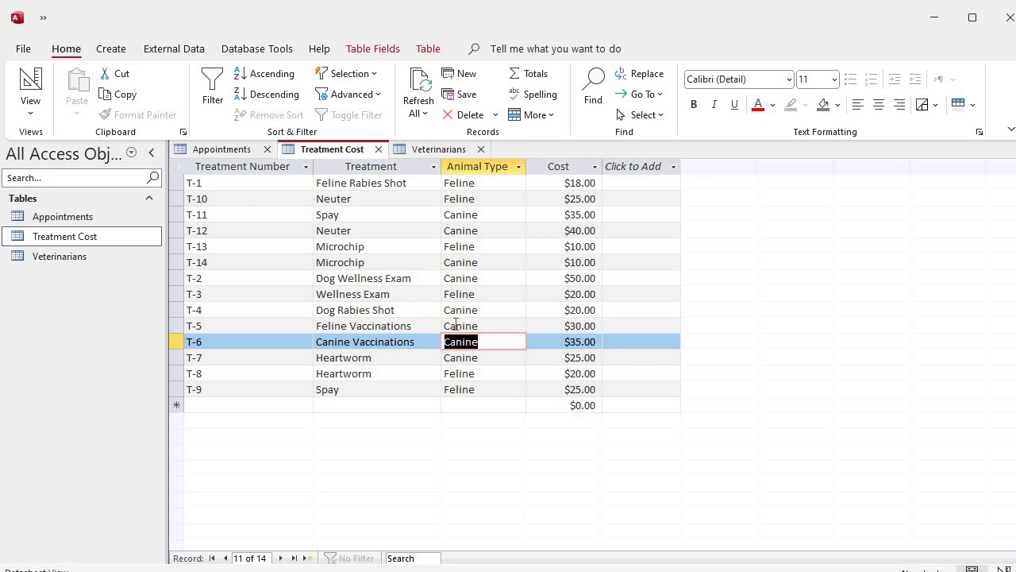
Step: Set the Animal Type of treatment T-5 back to Feline and save the change
key(Up)
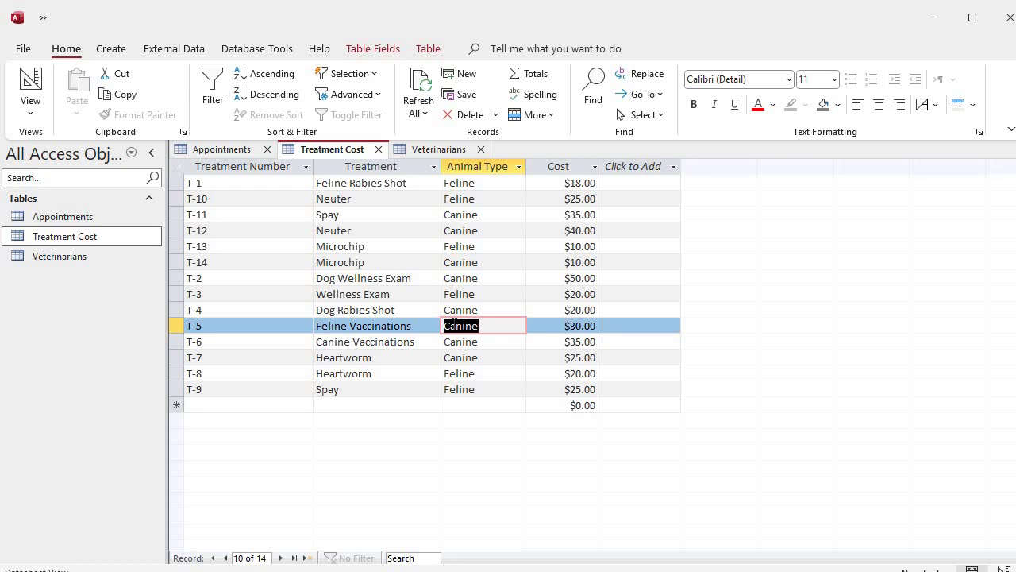
text(Feline)
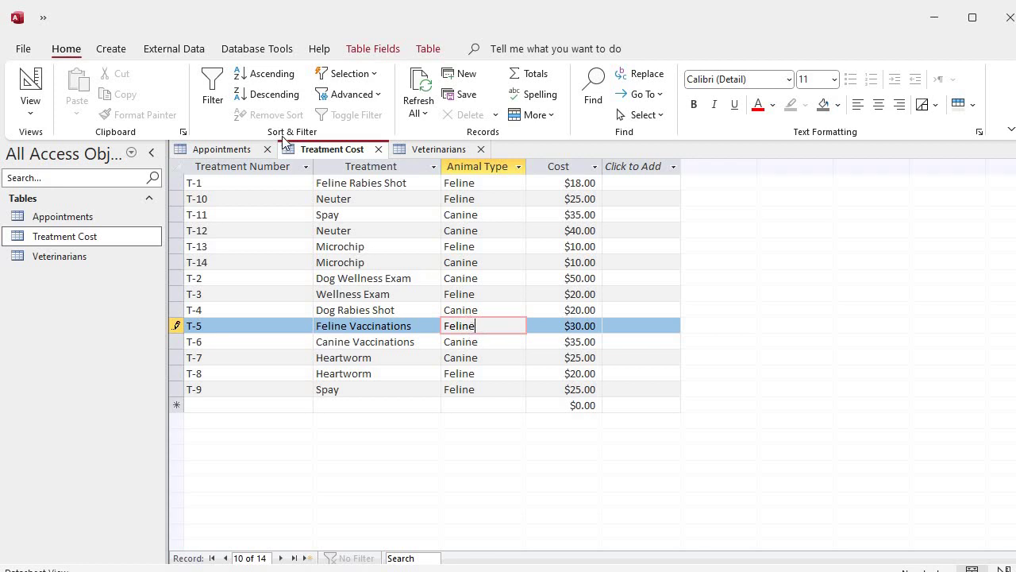
click(26, 51)
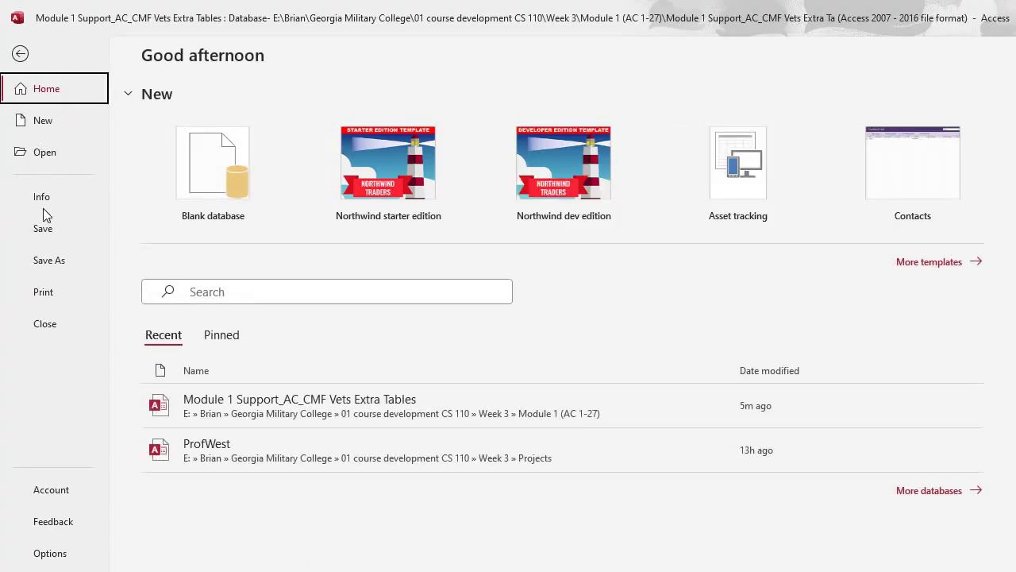
click(44, 230)
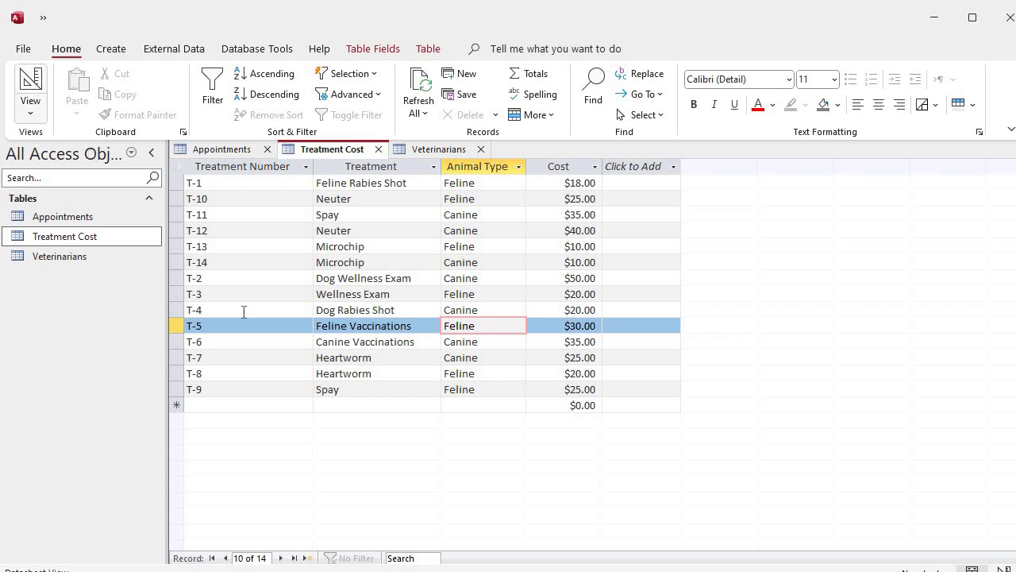
Step: Browse the Treatment Cost records cell by cell across the Treatment, Animal Type and Cost columns
click(479, 374)
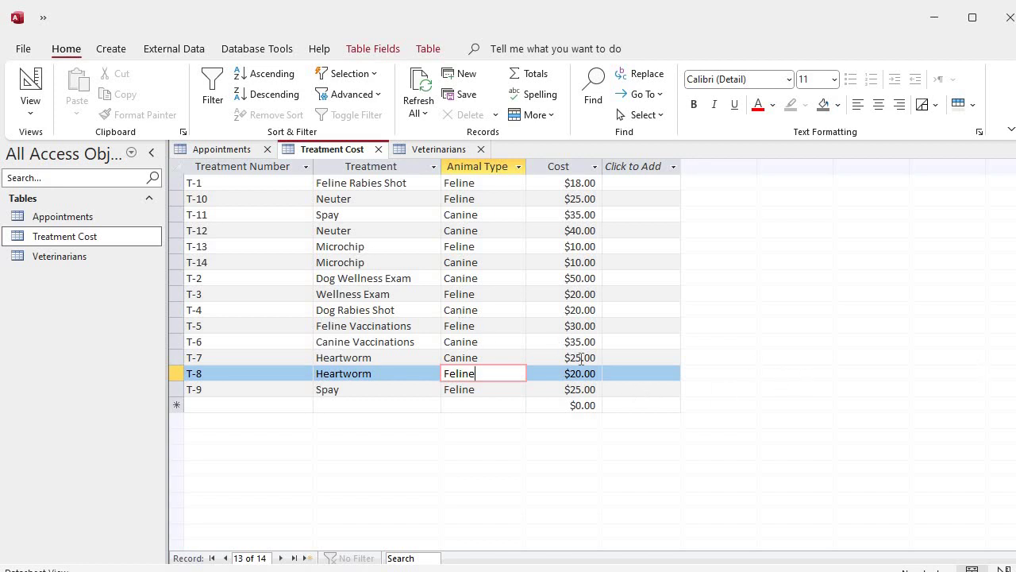
click(456, 309)
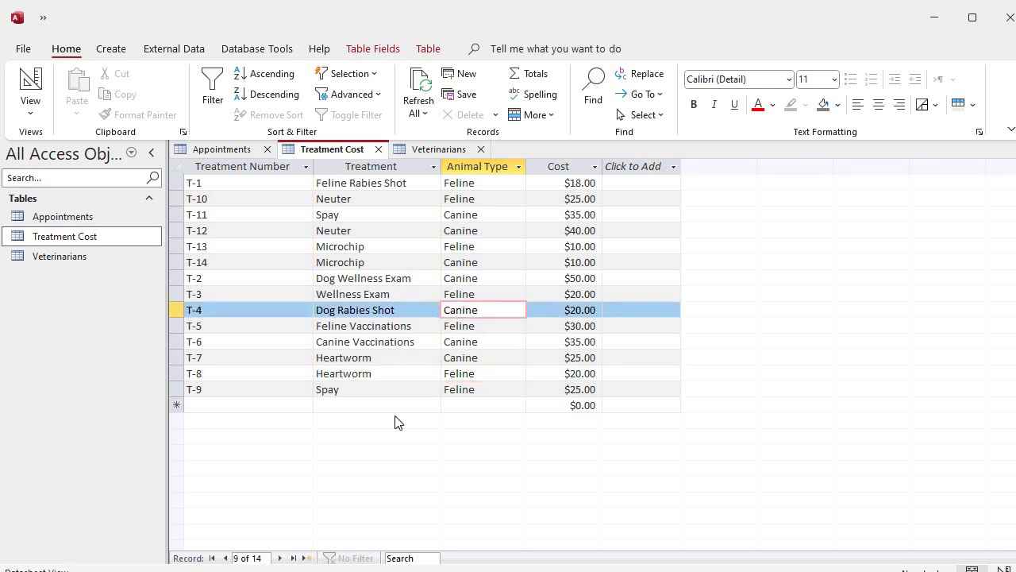
key(Up)
key(Up)
key(Up)
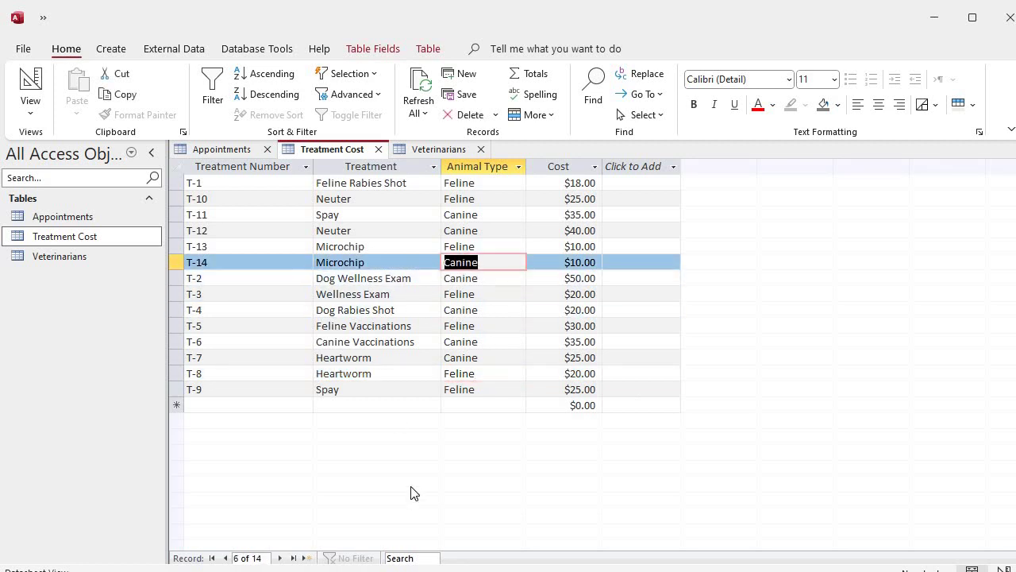
key(Left)
key(Left)
key(Right)
key(Right)
key(Right)
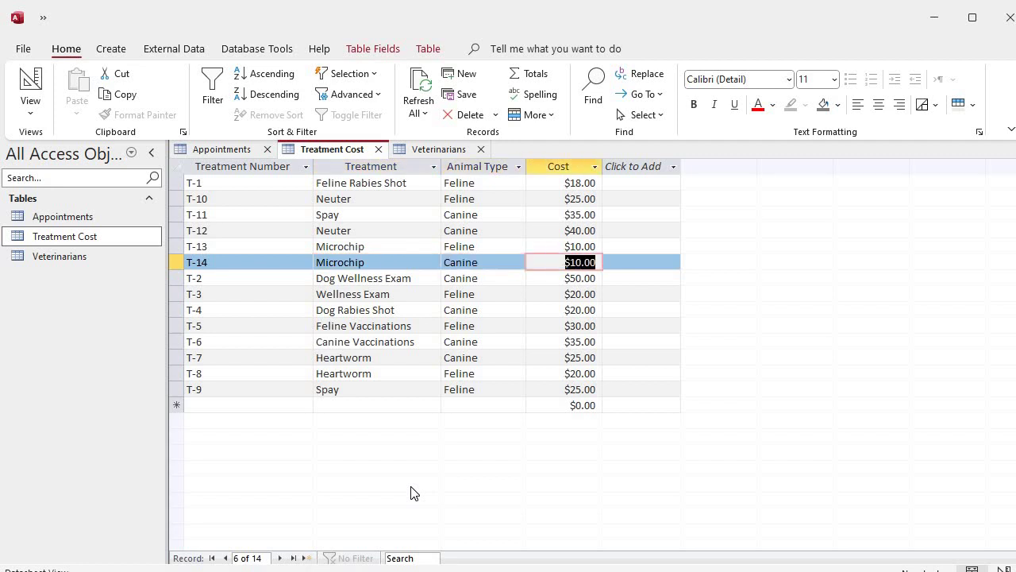
key(Up)
key(Up)
key(Up)
key(Down)
key(Down)
key(Down)
key(Down)
key(Left)
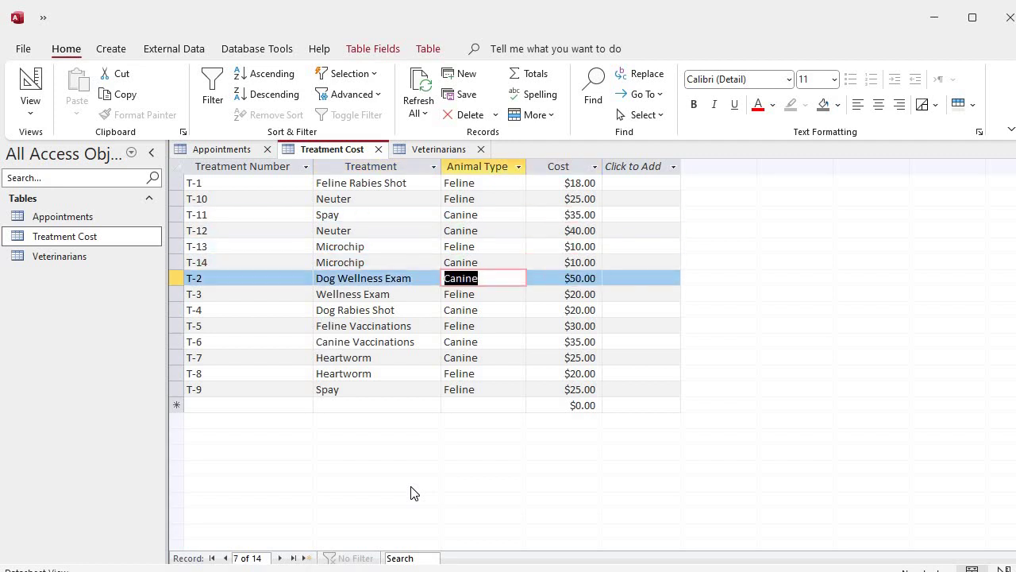
key(Left)
key(Down)
key(Right)
key(Down)
key(Down)
key(Down)
key(Left)
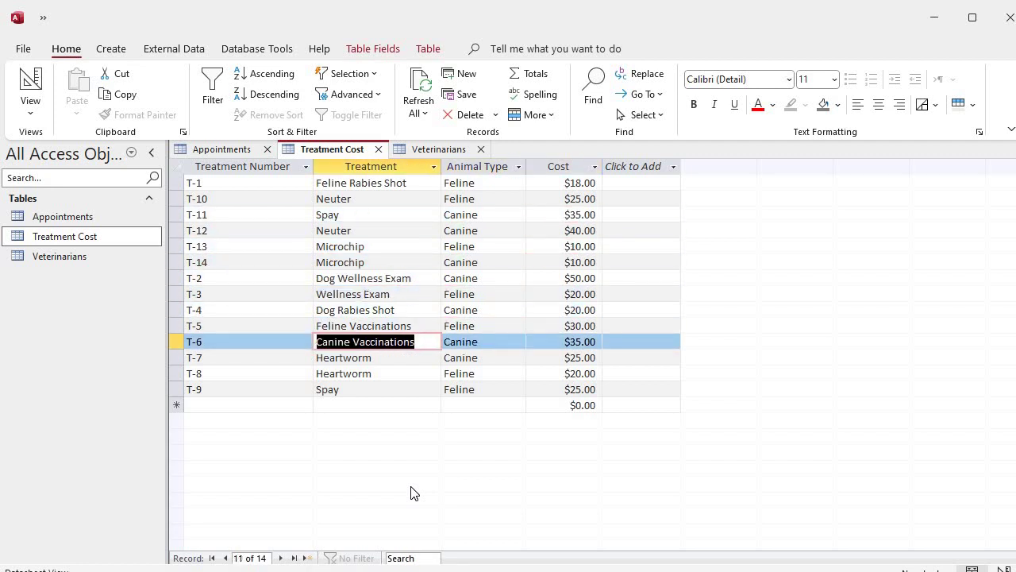
key(Down)
key(Right)
key(Down)
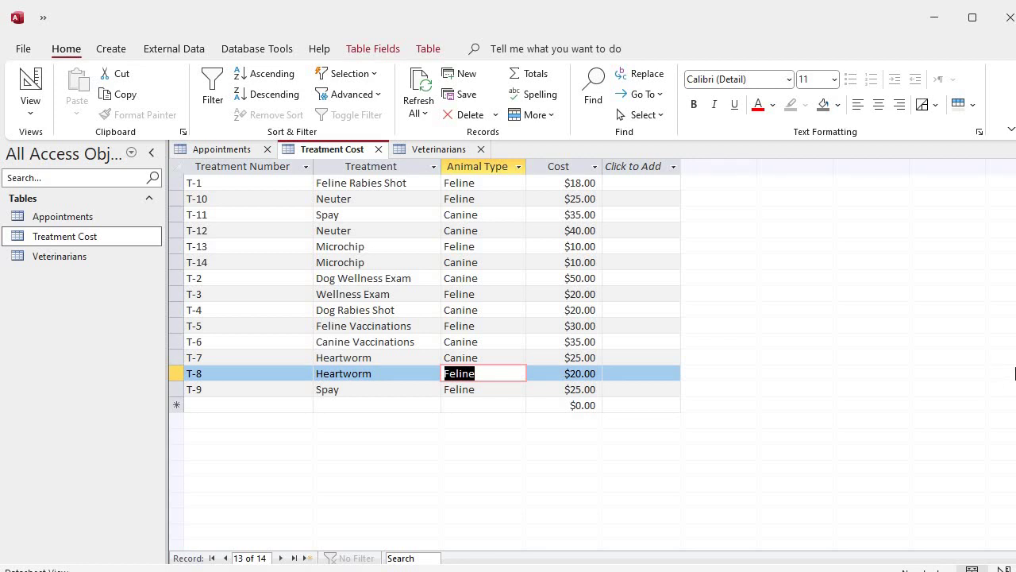
Step: Start changing the Animal Type of treatment T-4 to Feline and restore it to Canine
key(Up)
key(Up)
key(Up)
key(Up)
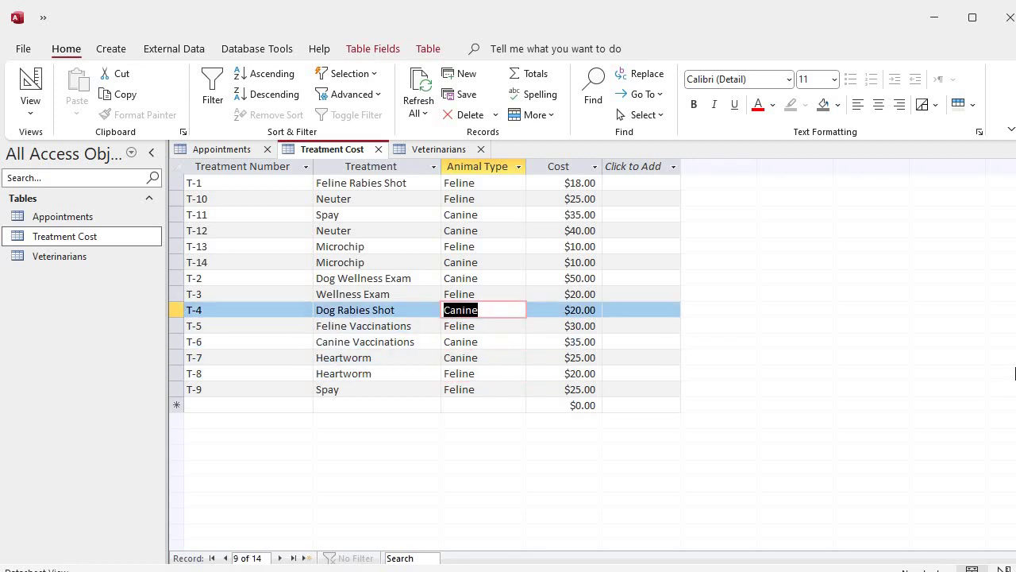
text(Feline)
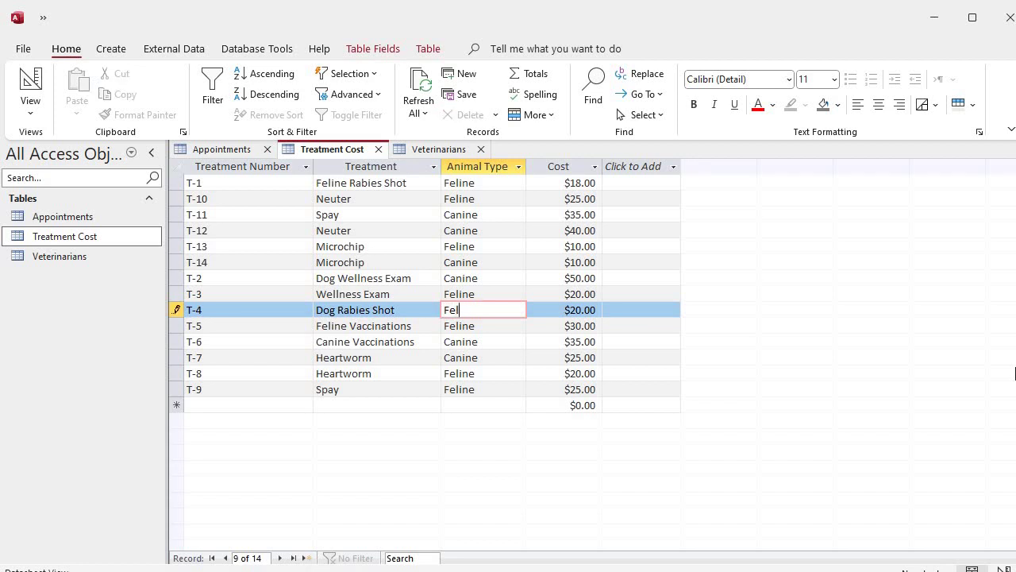
key(BackSpace)
key(BackSpace)
key(BackSpace)
text(Canine)
click(176, 375)
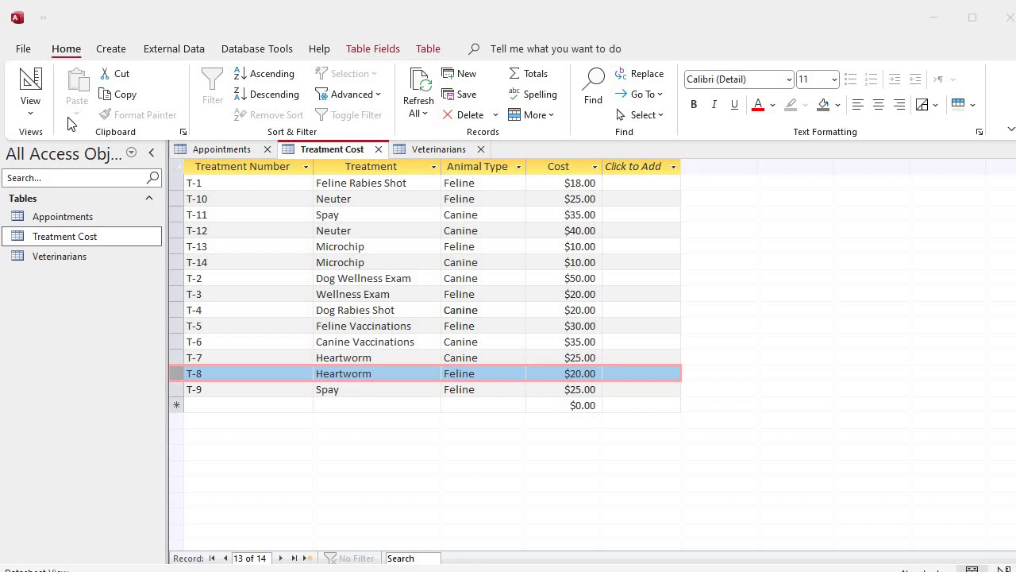
click(117, 55)
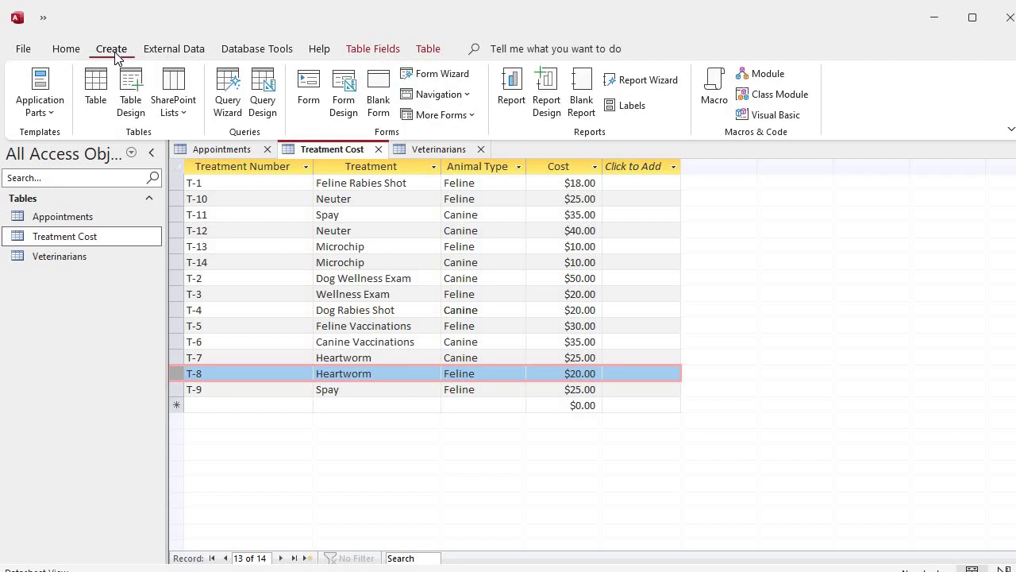
click(66, 49)
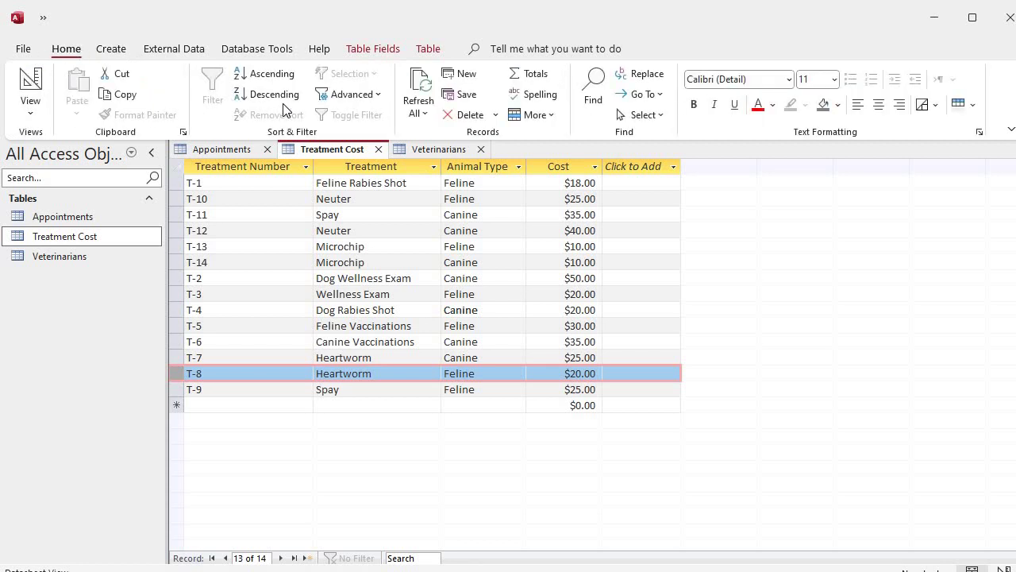
Step: Start deleting the treatment T-8 record from the Treatment Cost table and decline the deletion
click(465, 119)
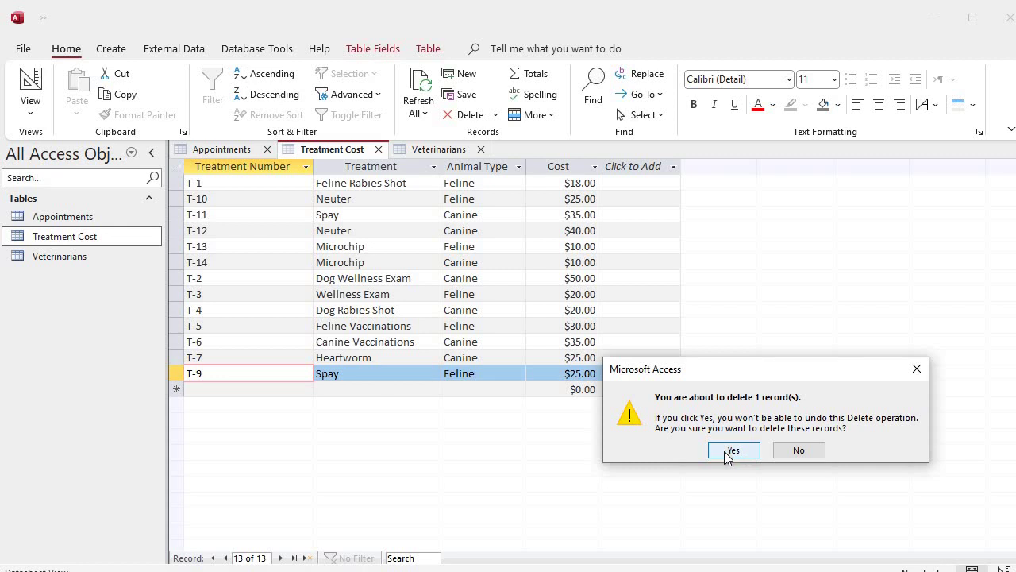
click(803, 451)
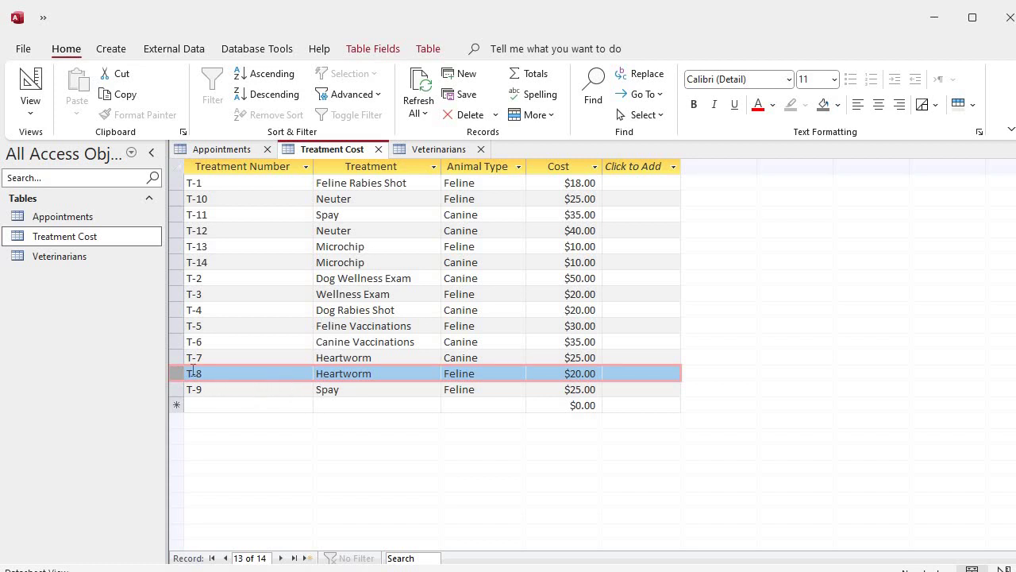
Step: Examine how the Treatment Number in the first Appointments record relates to the T-3 Wellness Exam record in the Treatment Cost table
click(55, 222)
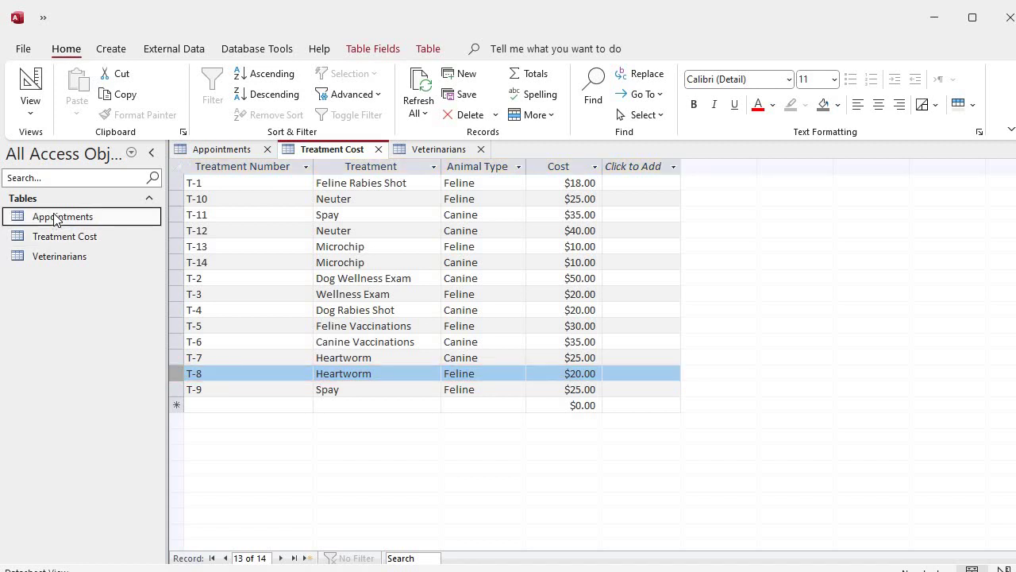
double_click(50, 222)
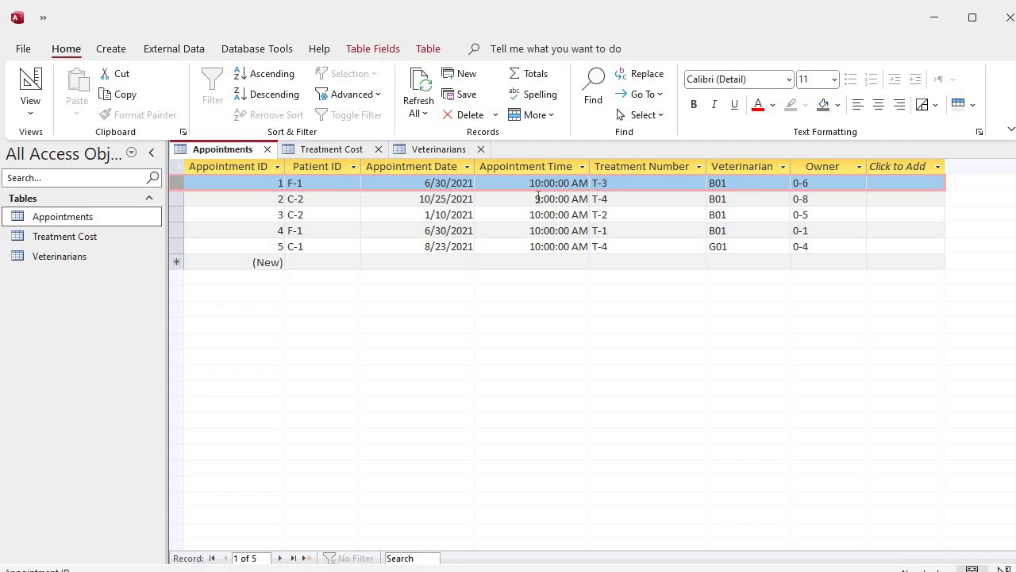
click(71, 239)
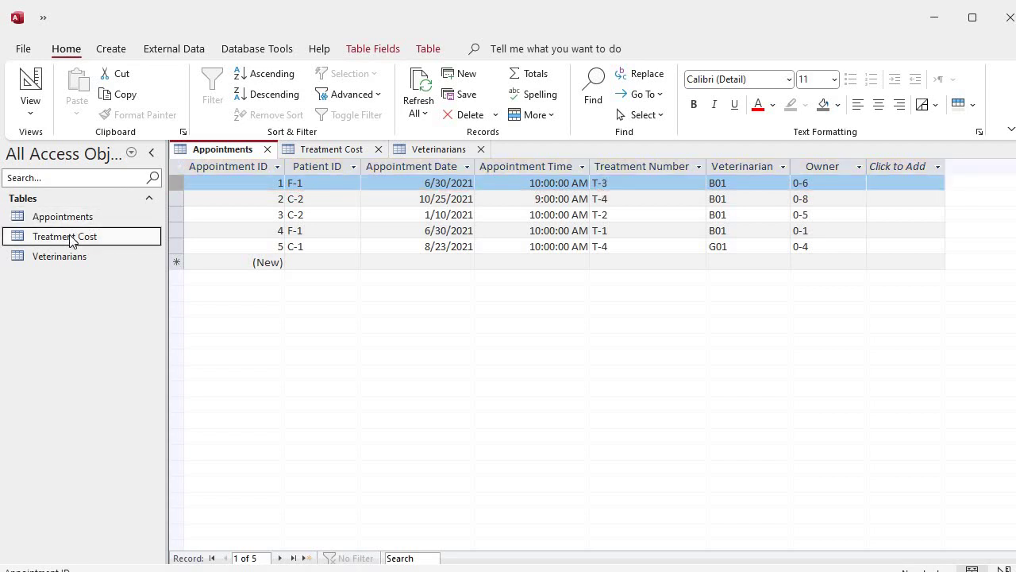
double_click(71, 239)
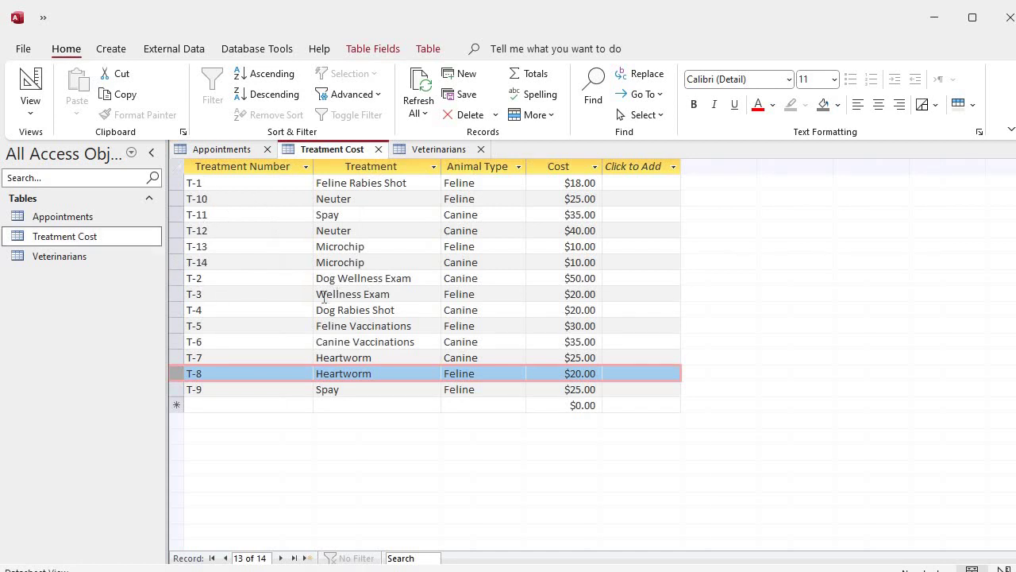
drag(330, 292, 399, 294)
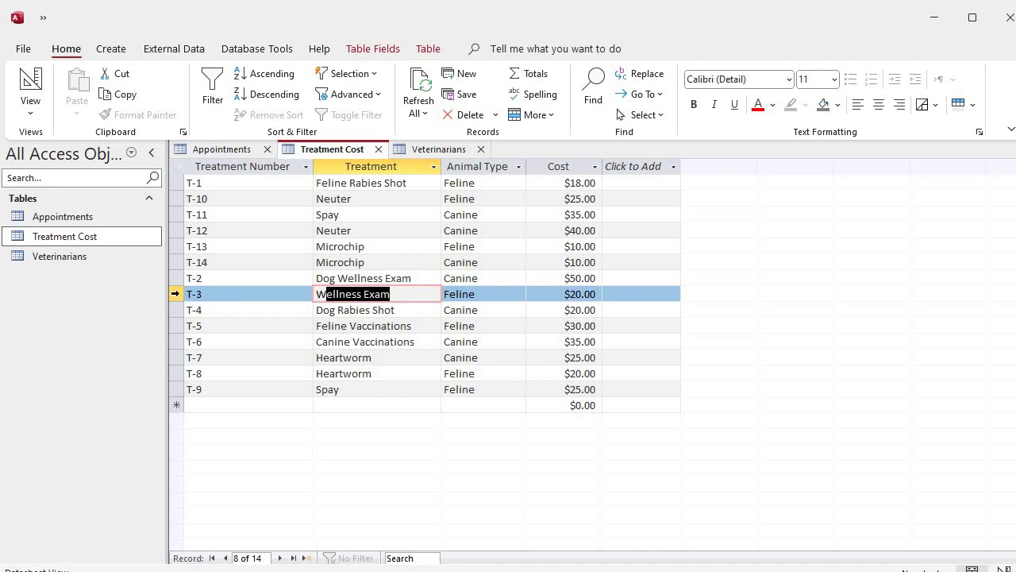
click(173, 293)
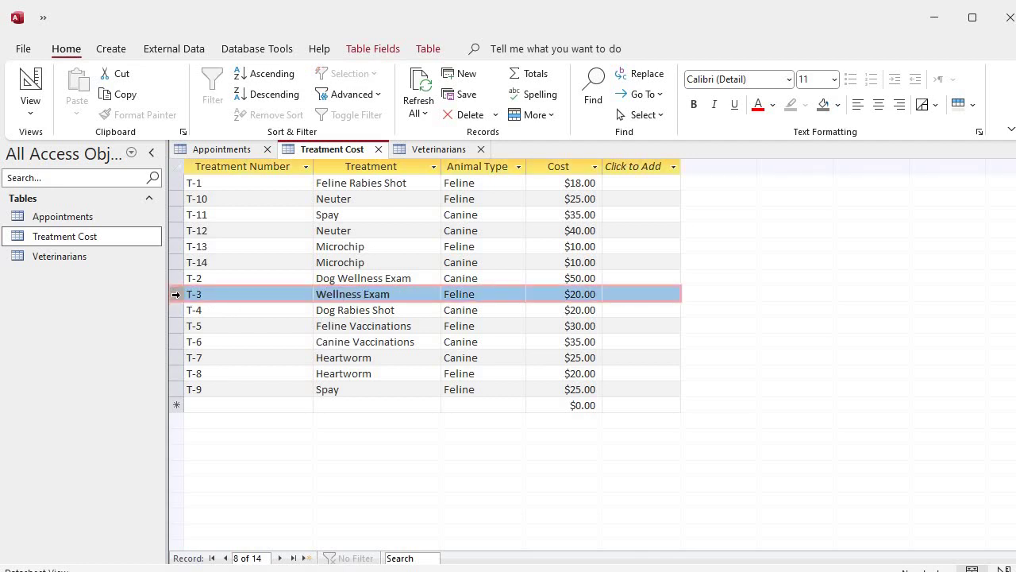
double_click(80, 221)
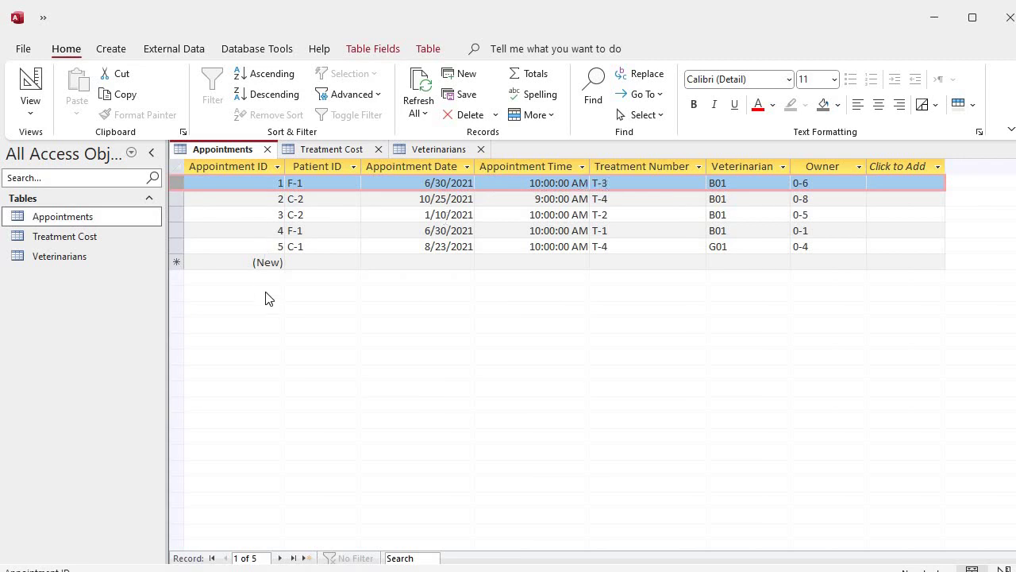
click(48, 242)
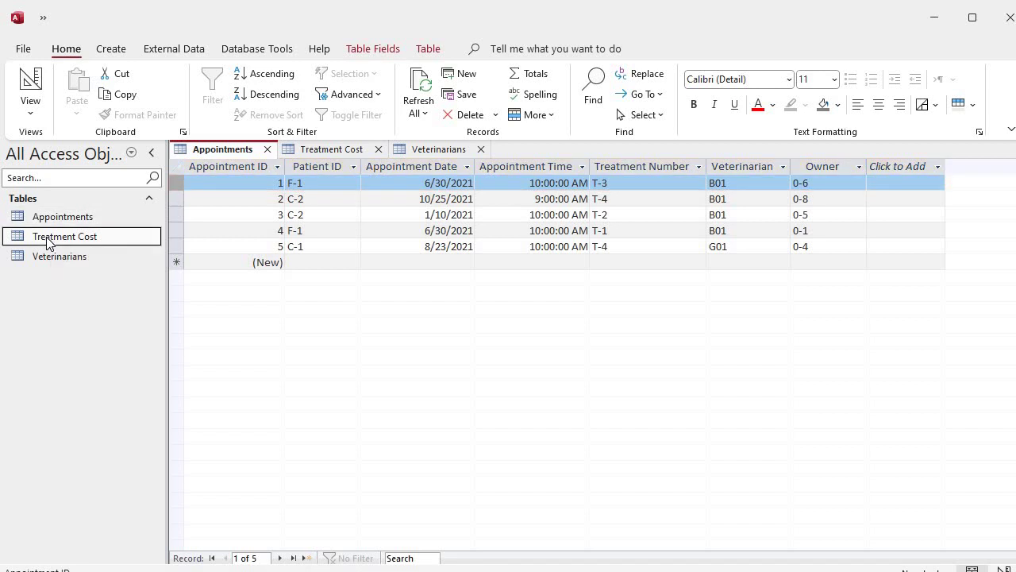
double_click(48, 243)
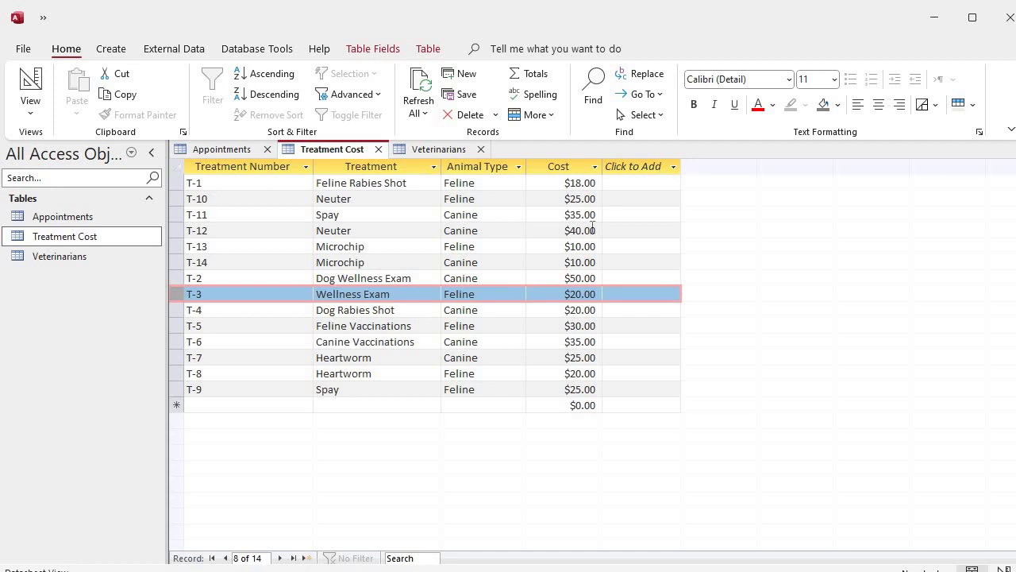
Step: Review the data types offered for a new Treatment Cost field, dismiss the list and look over the empty column's cells
click(634, 168)
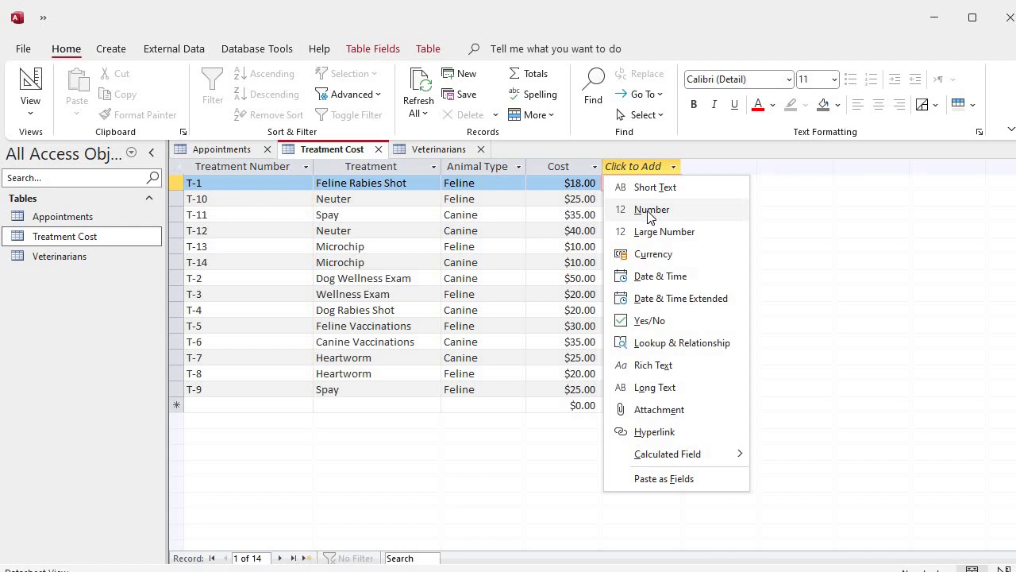
click(488, 474)
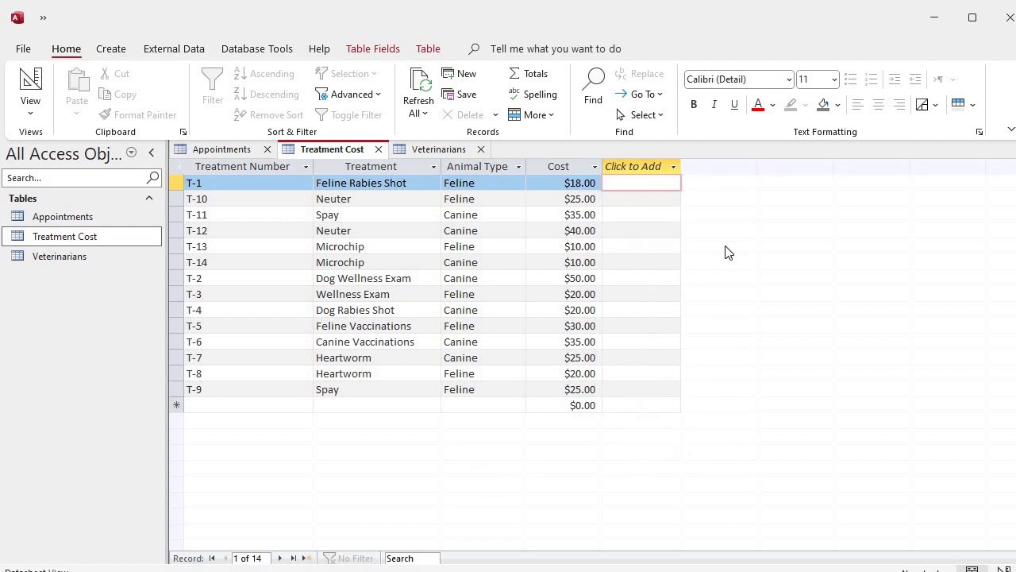
click(631, 237)
click(516, 306)
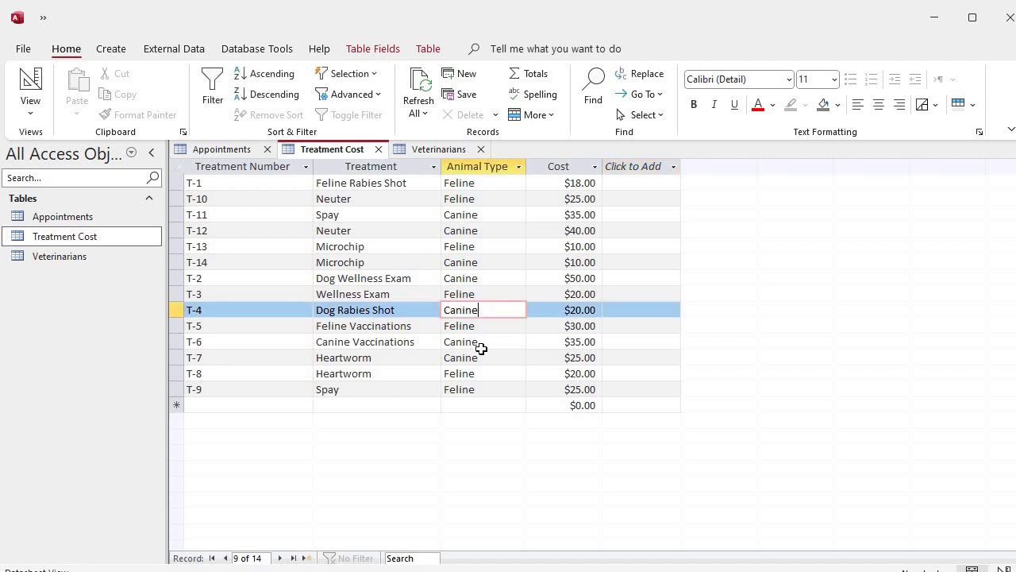
click(644, 406)
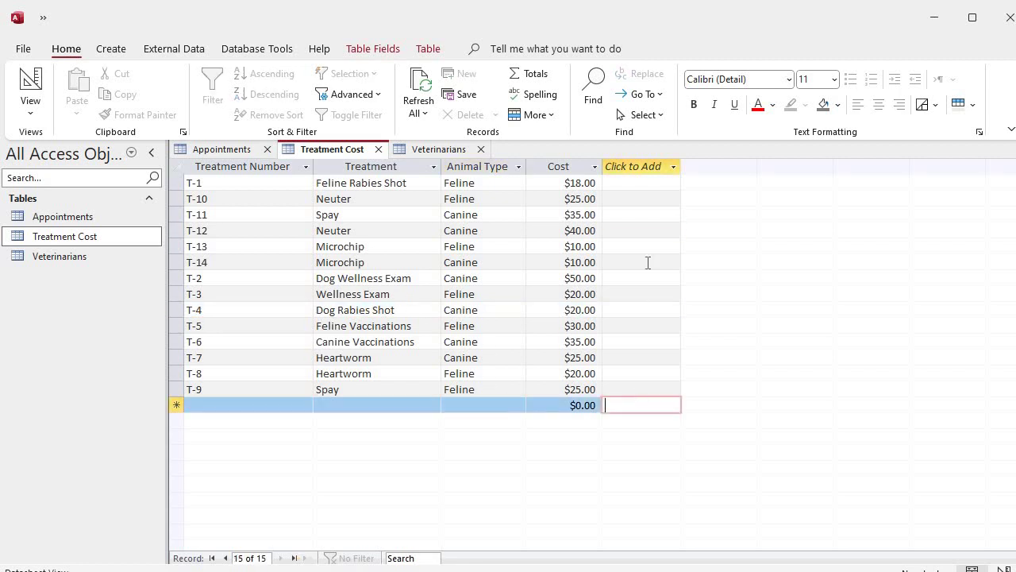
click(643, 182)
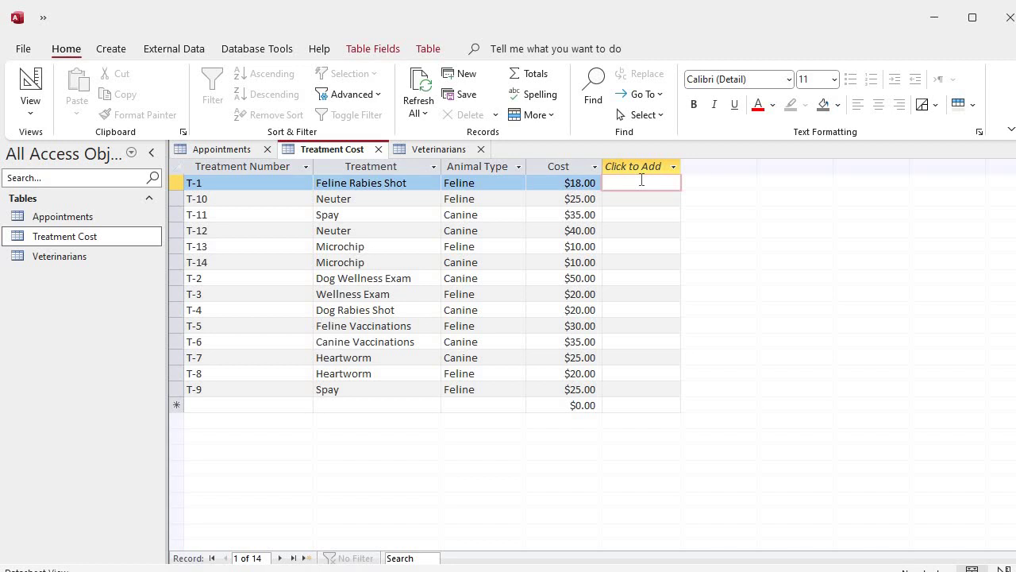
Step: Add a Short Text field named Phone after the Cost field in the Treatment Cost table
click(652, 168)
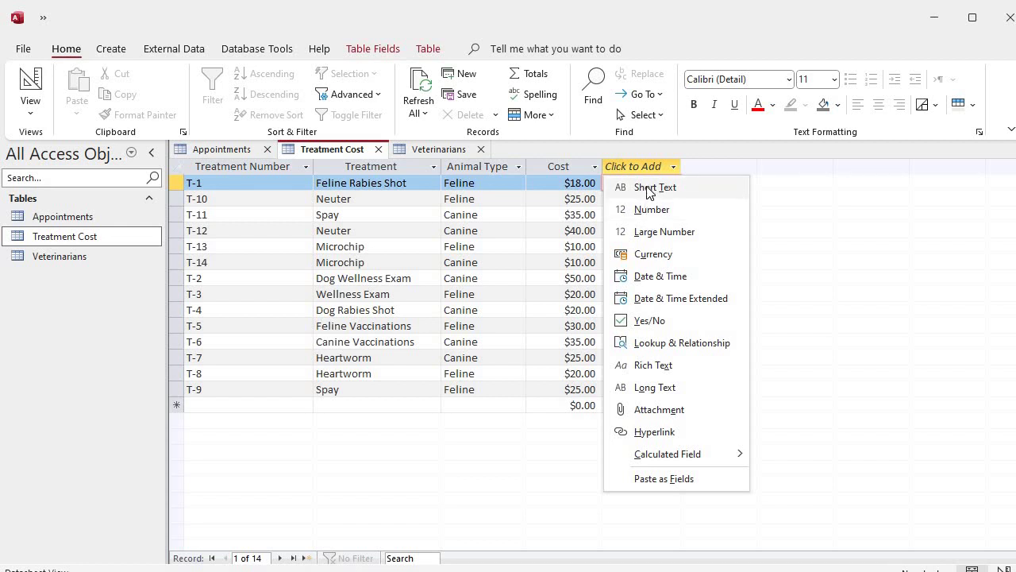
click(647, 188)
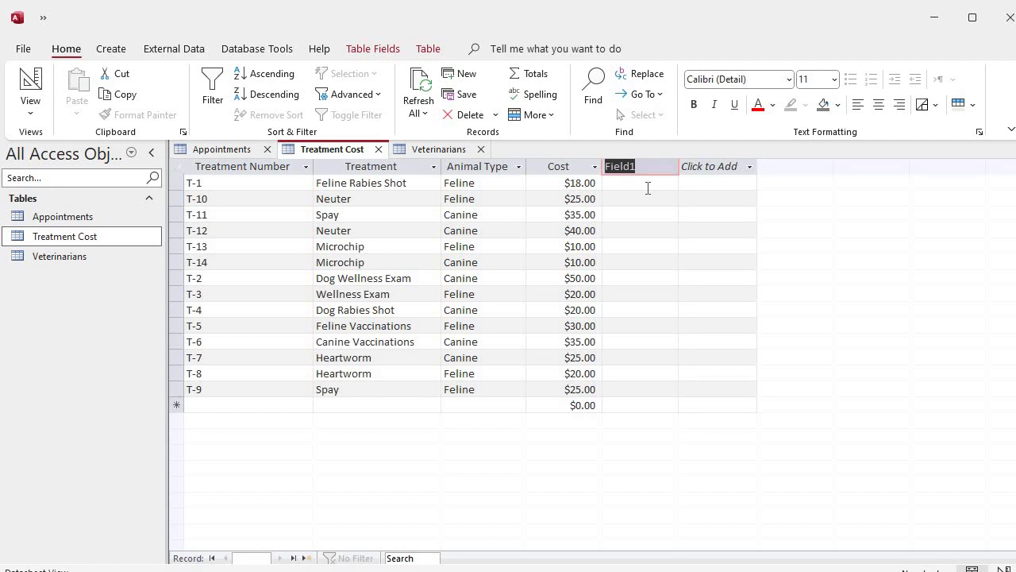
text(Phone)
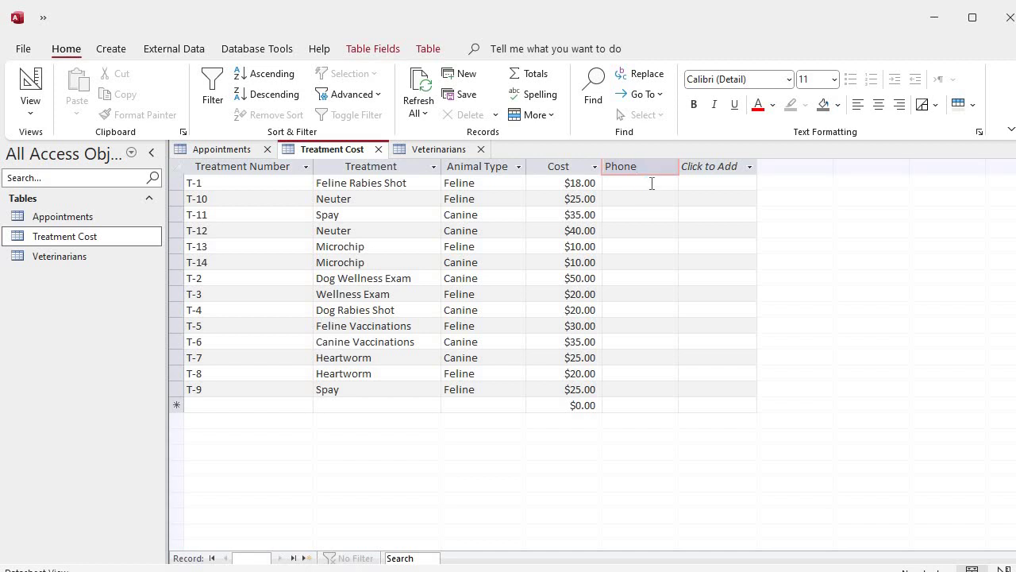
key(Return)
Step: Enter a phone number in the Phone field of treatment T-1 and save the record
click(652, 183)
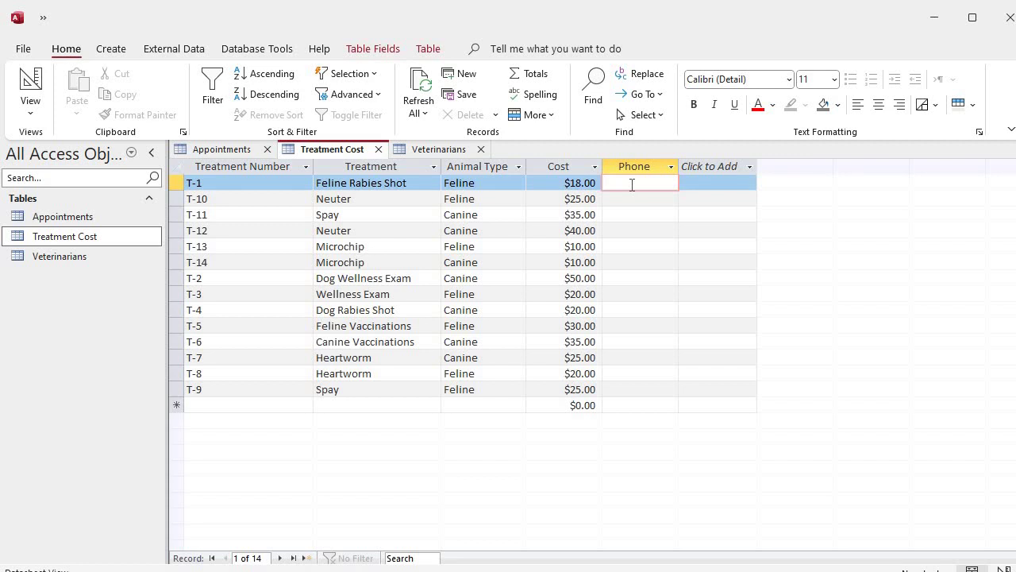
text(555-1234)
click(636, 199)
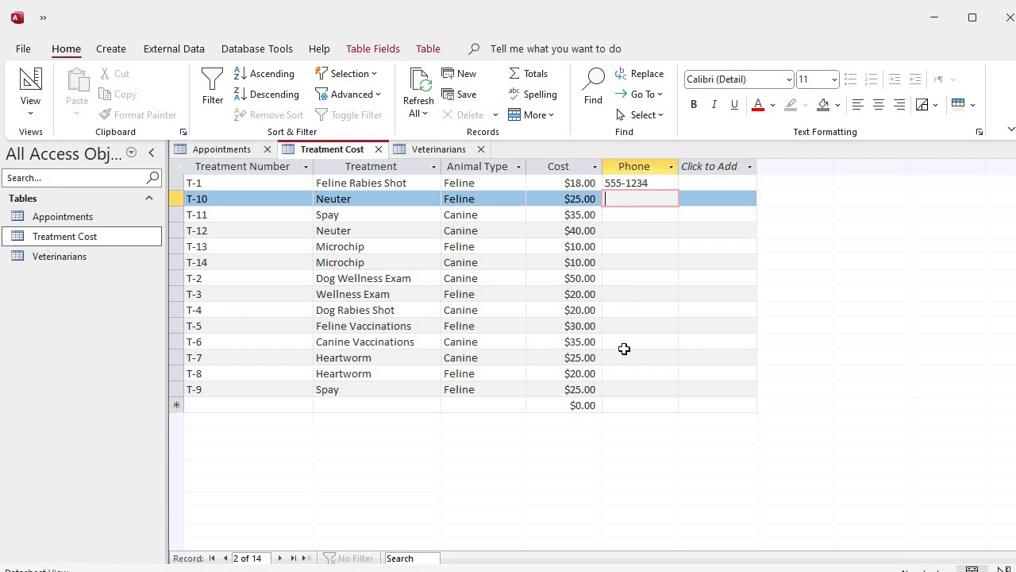
click(644, 183)
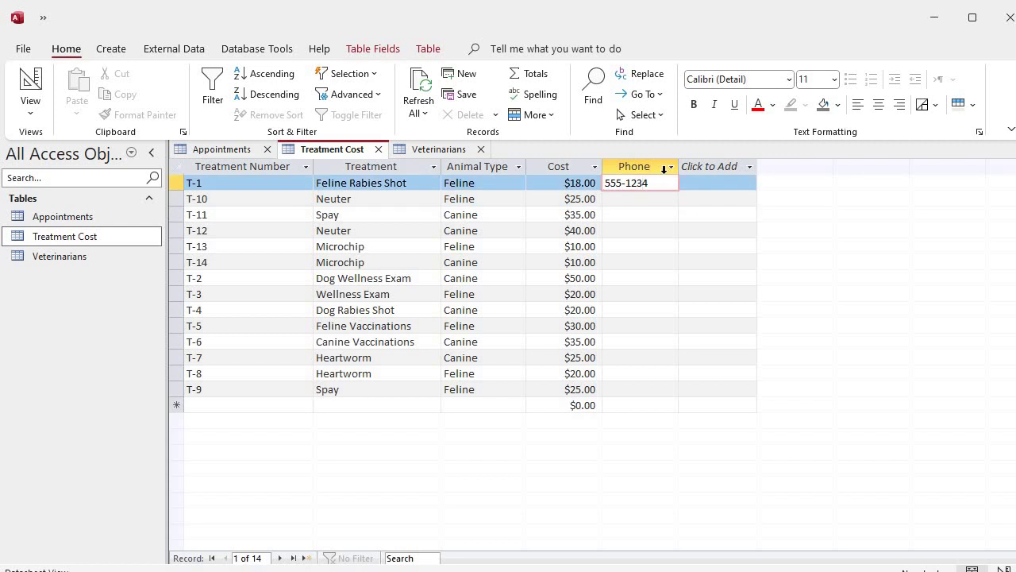
Step: Select the whole Phone field, dismiss its filter options, and permanently delete the field with its data
click(670, 168)
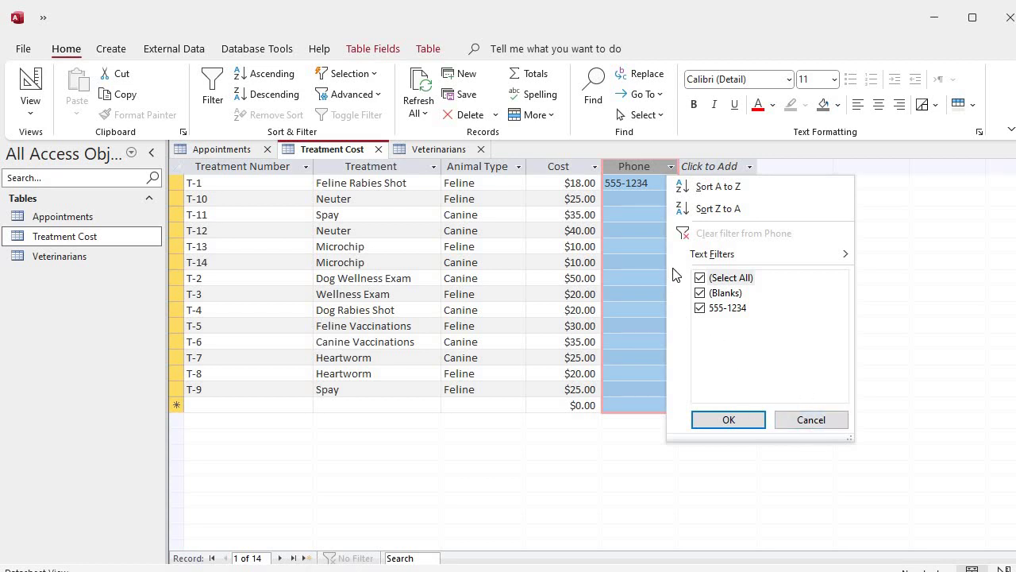
click(803, 424)
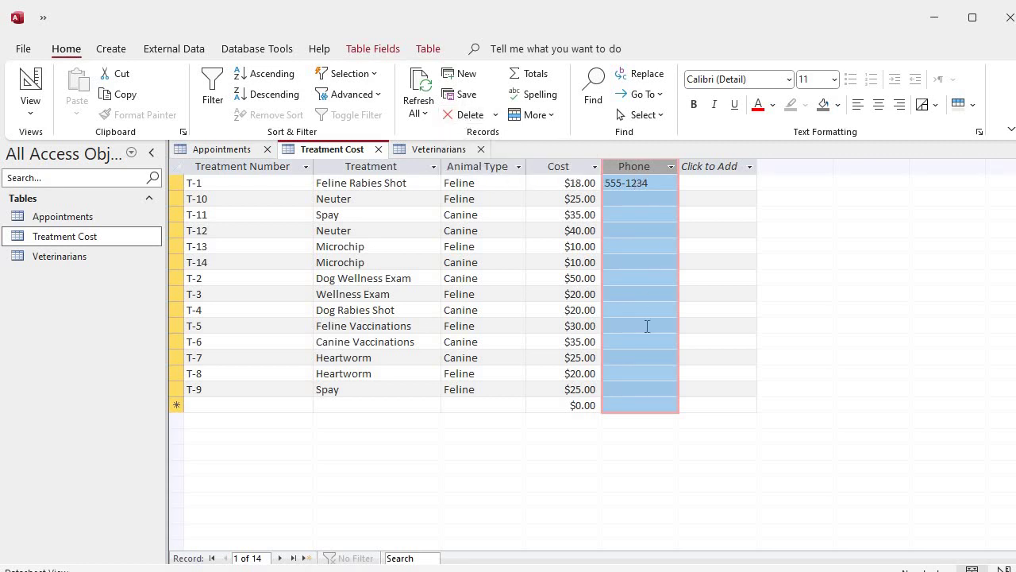
click(467, 116)
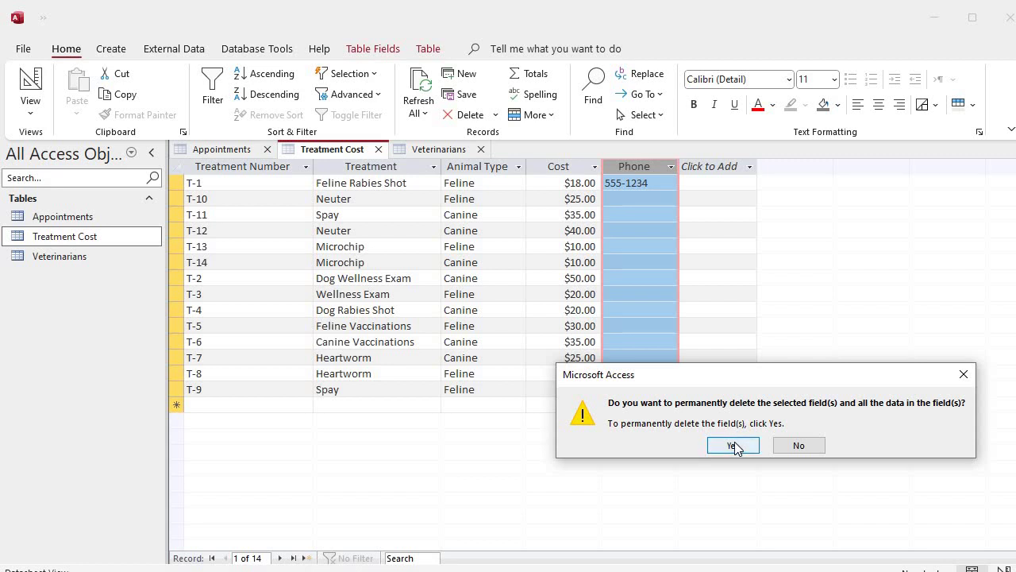
click(734, 446)
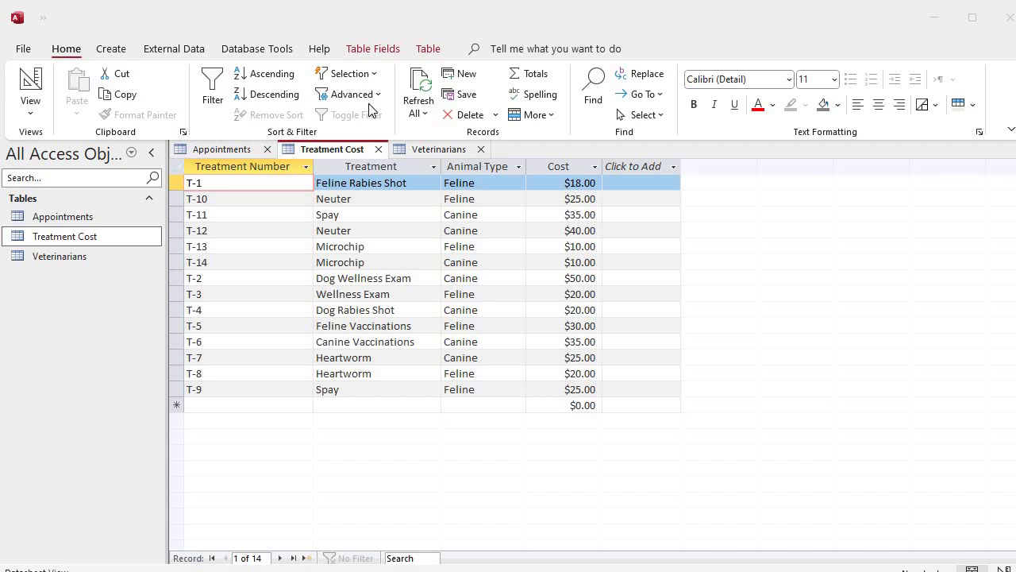
Step: Set up a find and replace of Feline with Cat that looks in the current document
click(646, 78)
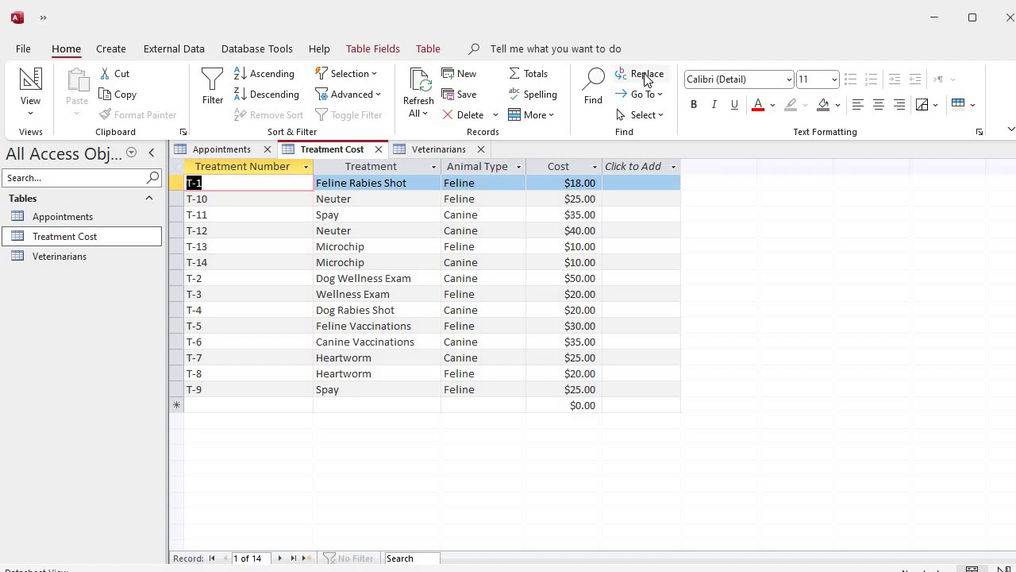
click(647, 76)
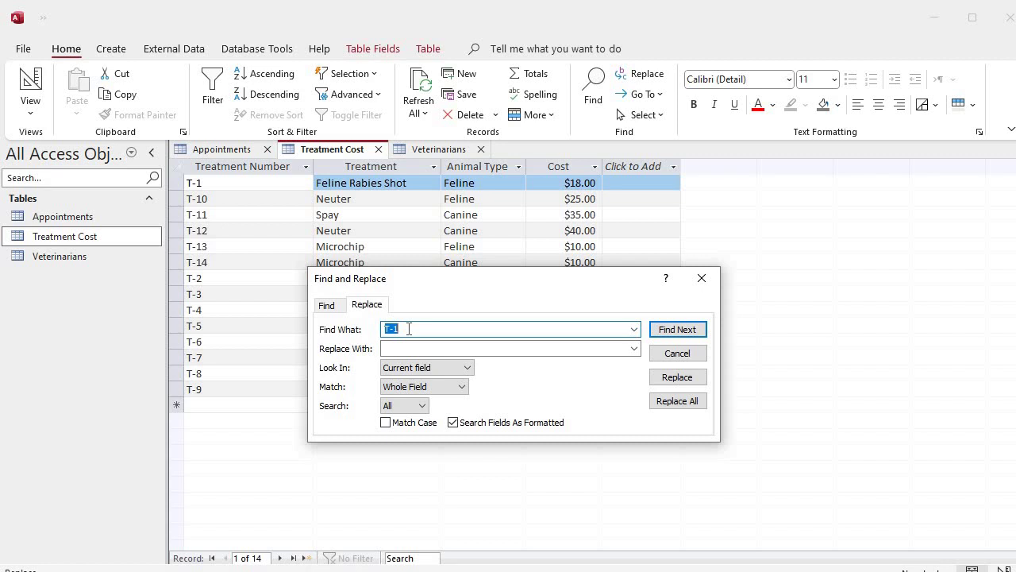
text(Feline)
click(410, 348)
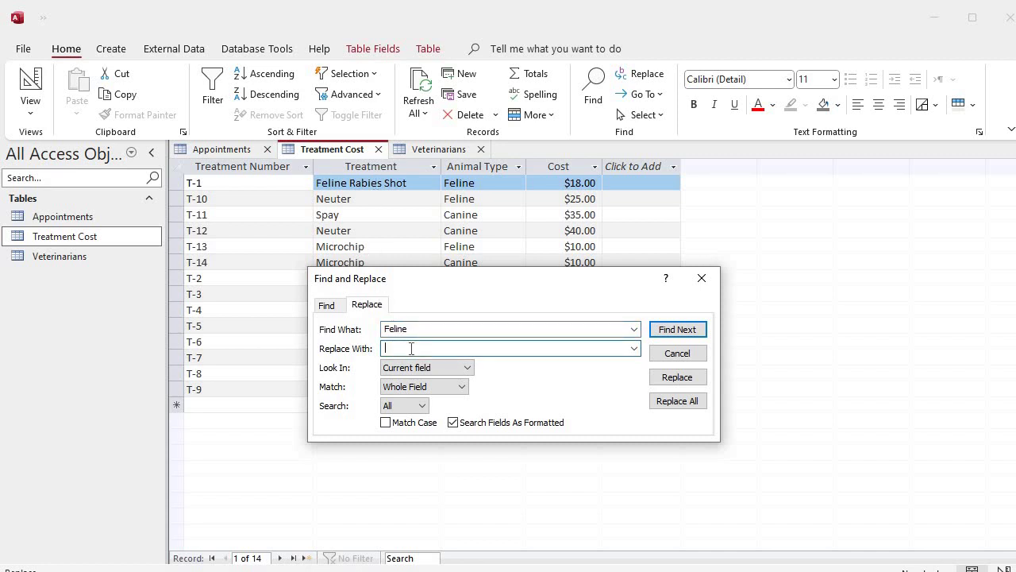
text(Cat)
click(469, 368)
click(469, 367)
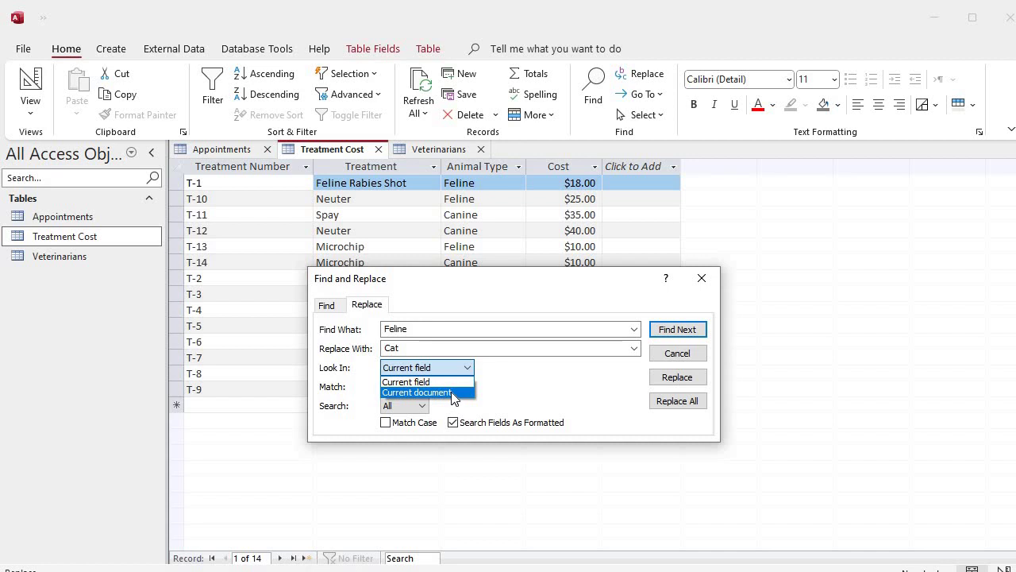
click(452, 393)
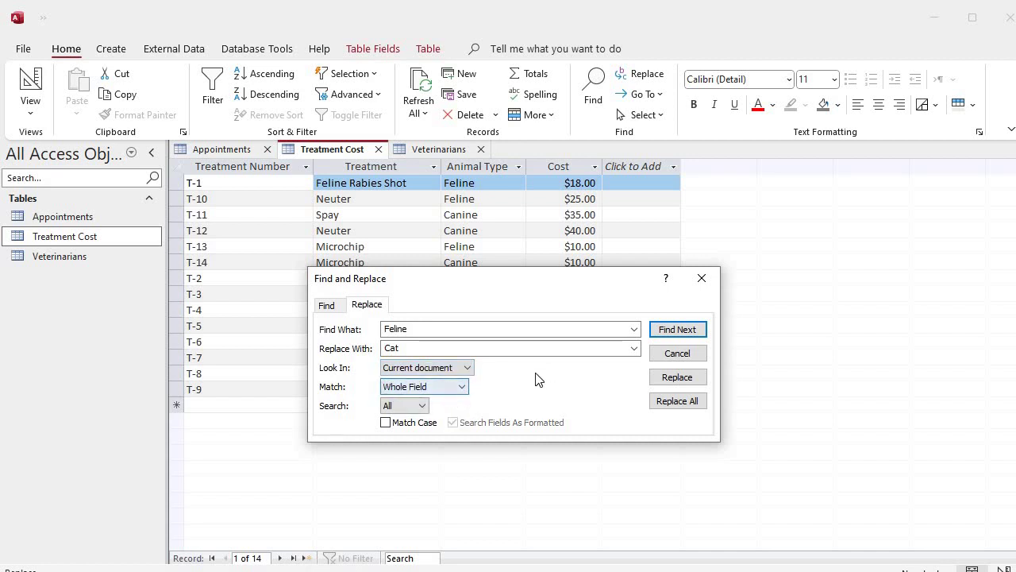
Step: Find the first Feline entry, replace it with Cat in treatment T-1, and move the dialog clear of the records
click(674, 331)
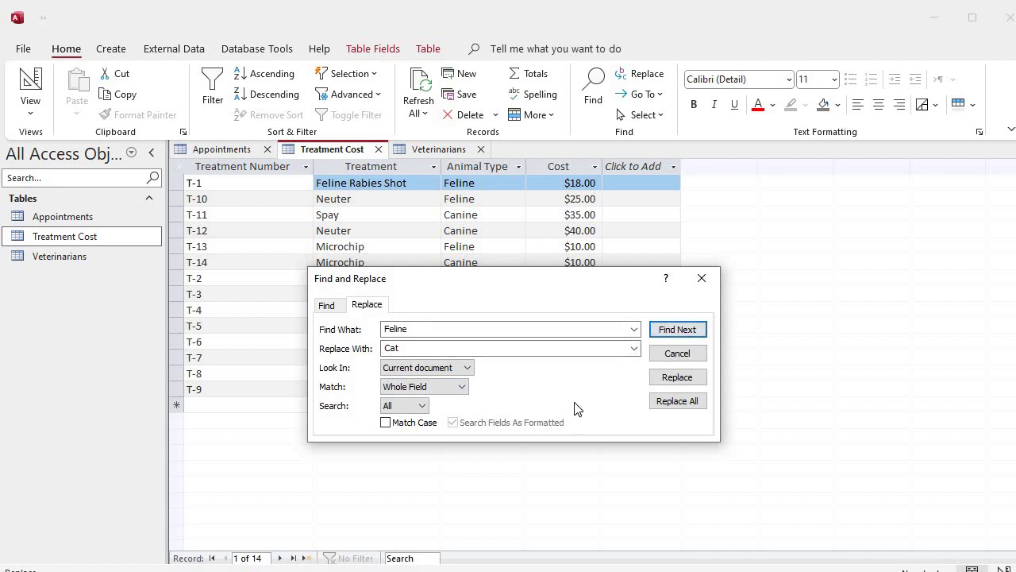
click(666, 332)
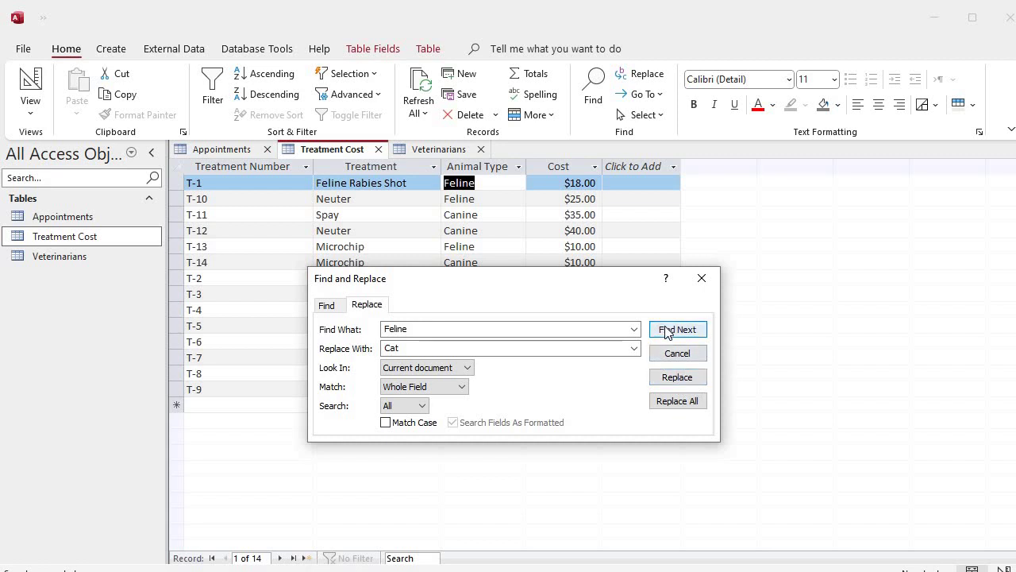
click(677, 378)
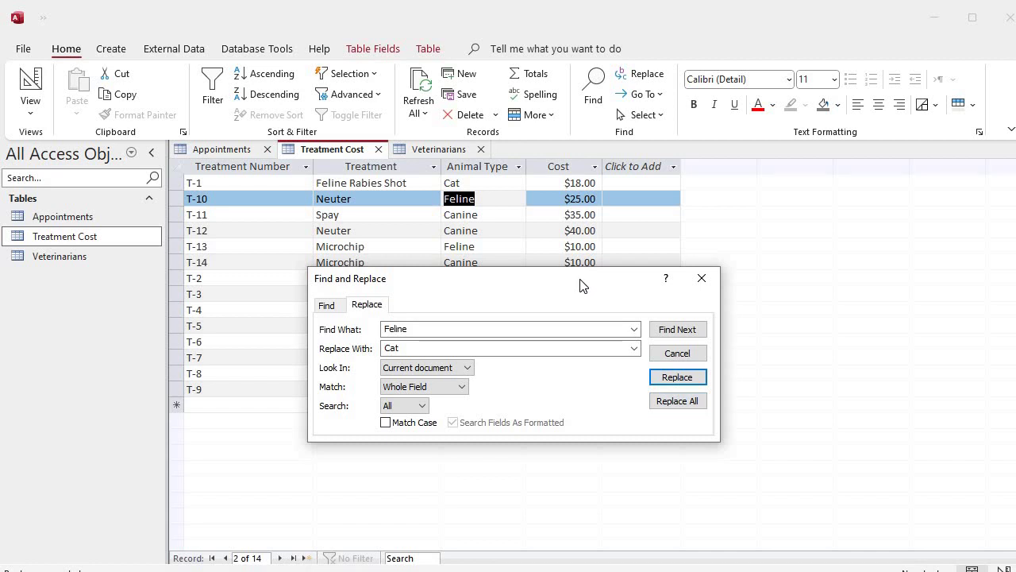
drag(582, 280, 583, 422)
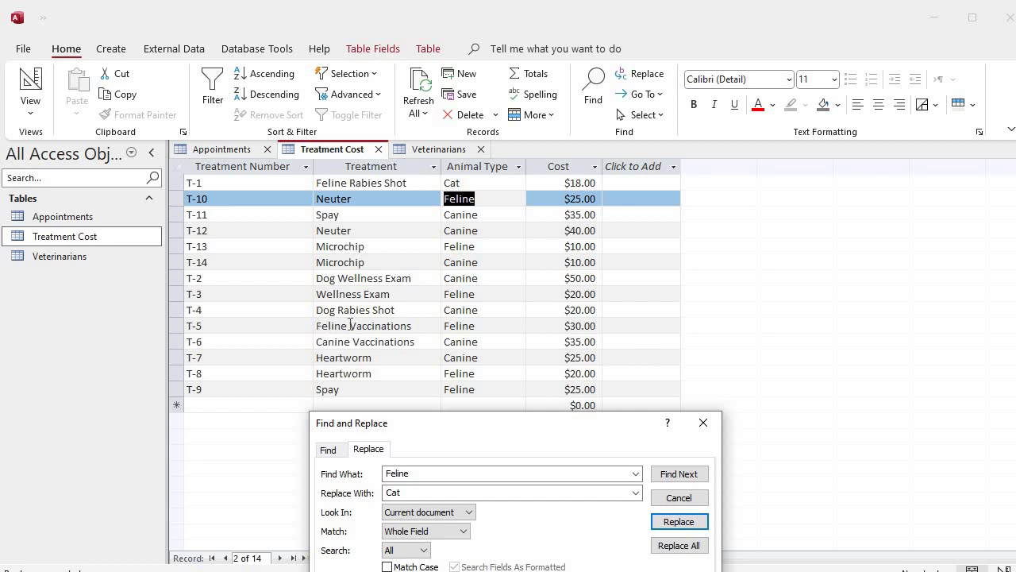
Step: Find the next Feline entries in the Animal Type field without replacing them and close the find and replace dialog
click(685, 524)
click(678, 475)
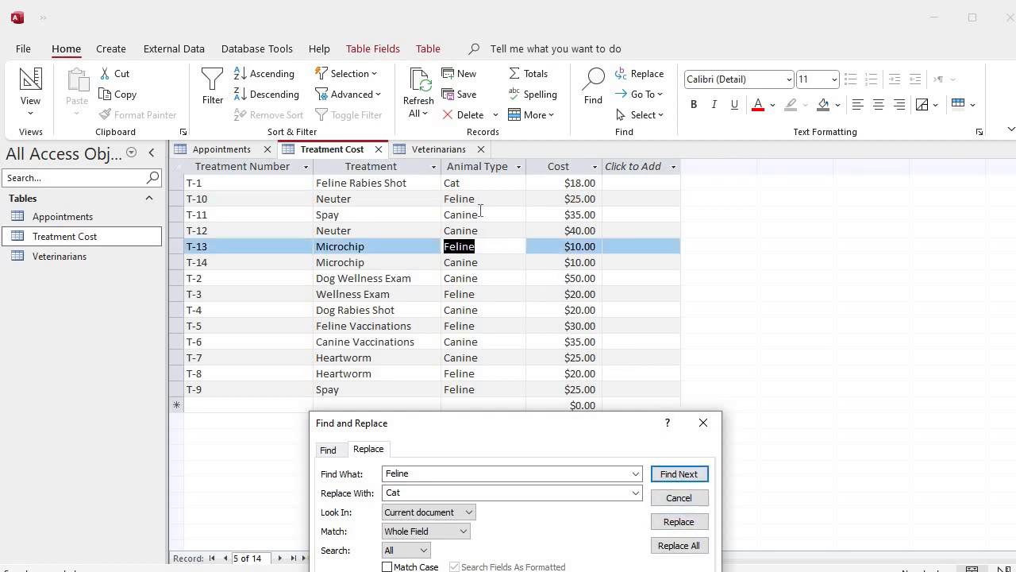
click(703, 422)
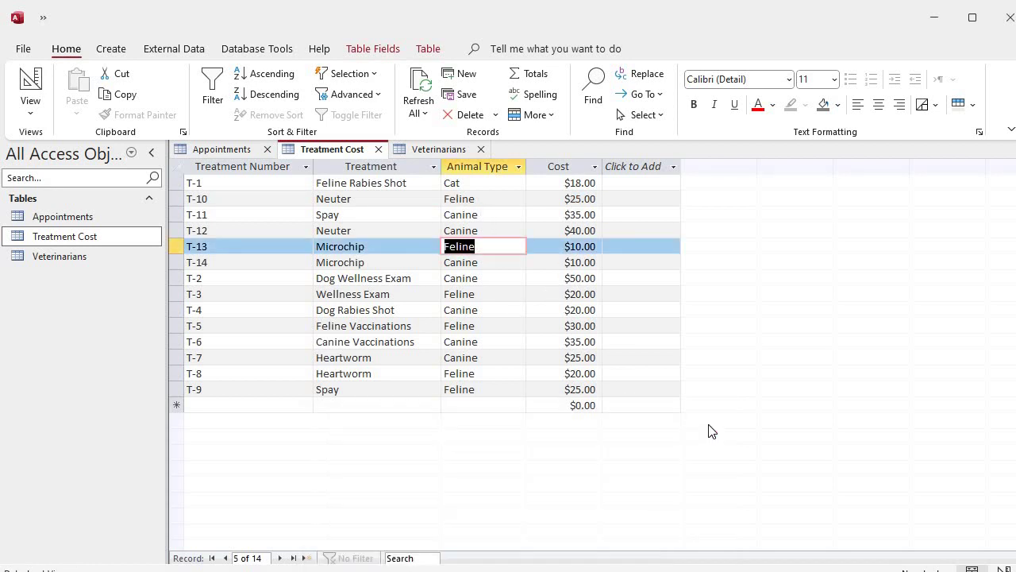
Step: Set the Animal Type of treatment T-1 back to Feline and save the record
click(489, 184)
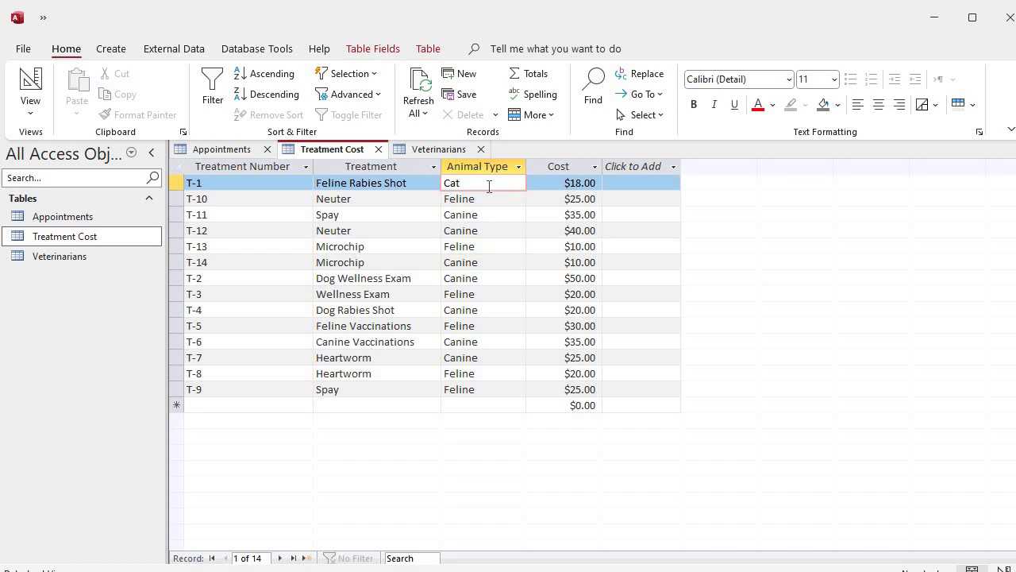
double_click(490, 185)
text(Feline)
click(467, 246)
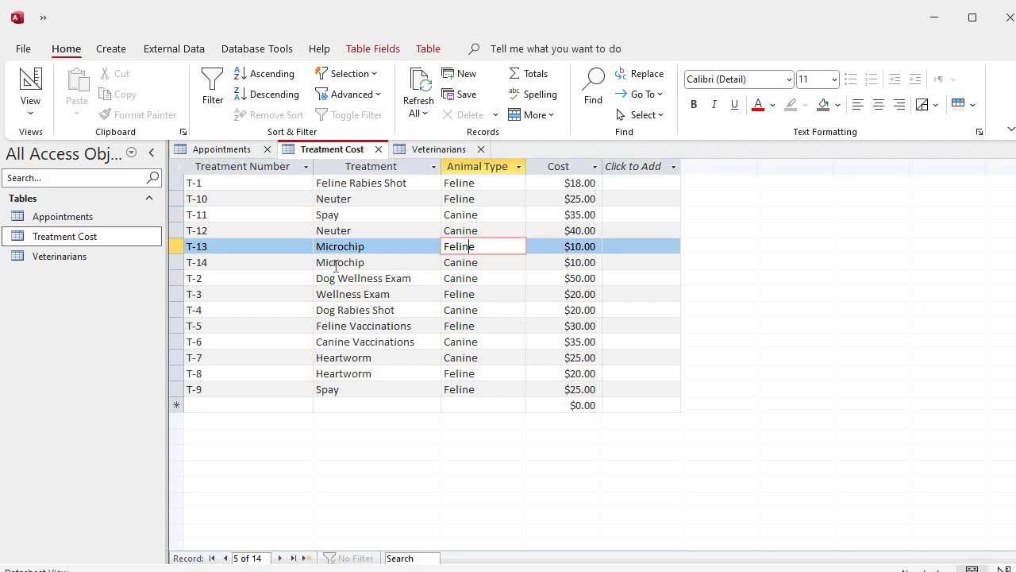
drag(333, 263, 345, 264)
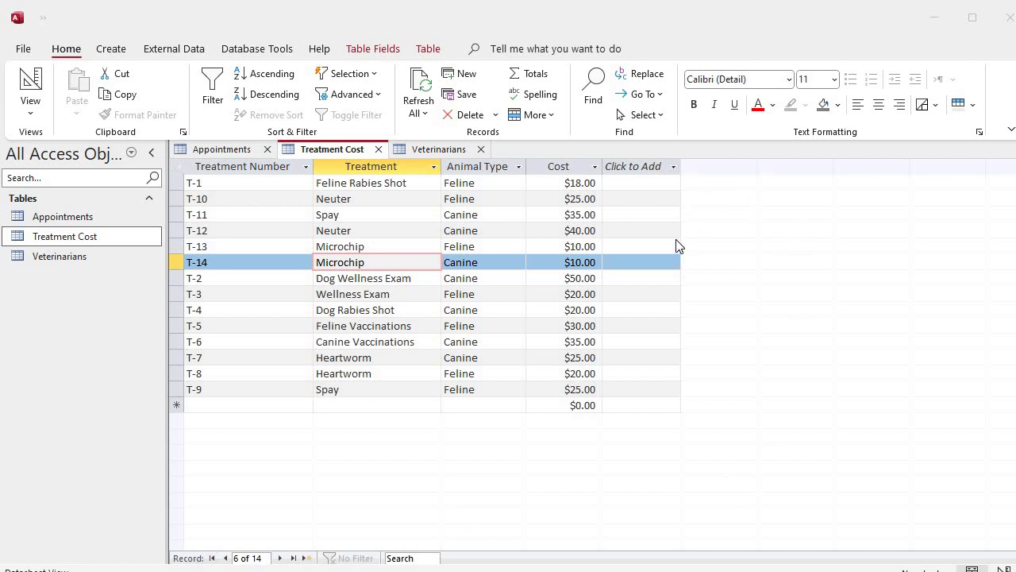
Step: Add a Yes/No field after Cost in the Treatment Cost table and name it Ad
click(643, 166)
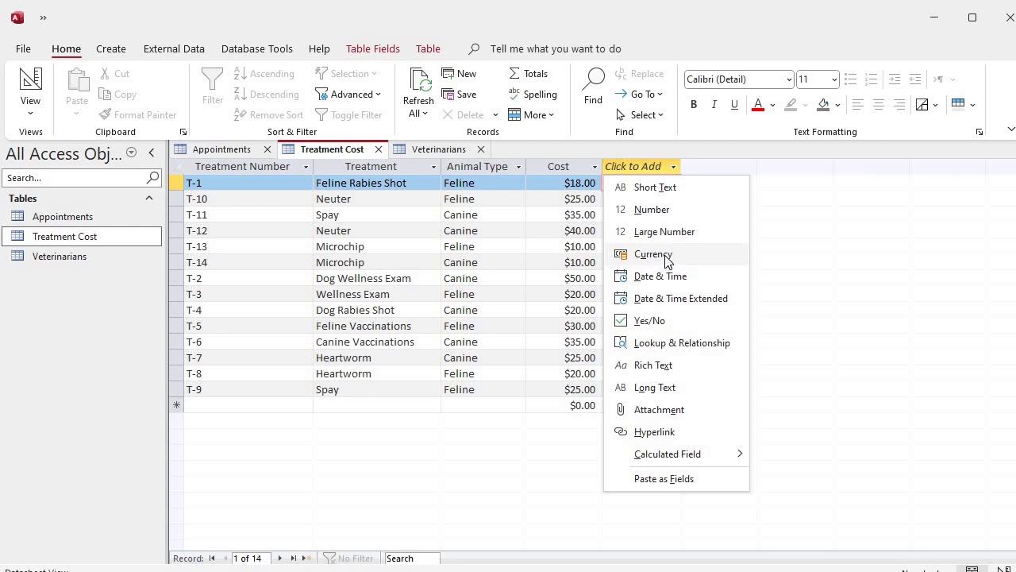
click(650, 322)
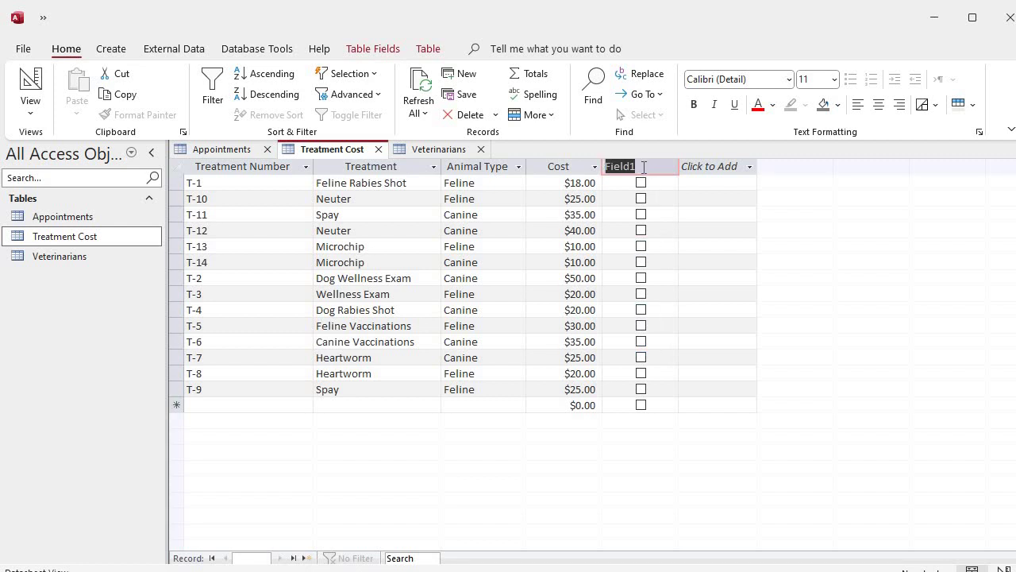
text(M)
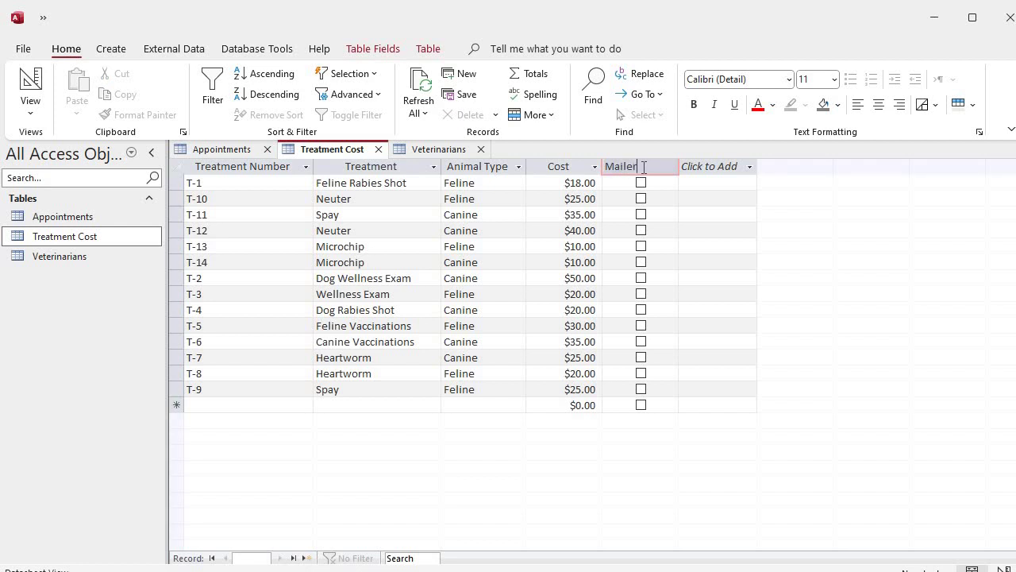
text(aile)
key(BackSpace)
key(BackSpace)
key(BackSpace)
key(BackSpace)
key(BackSpace)
click(706, 213)
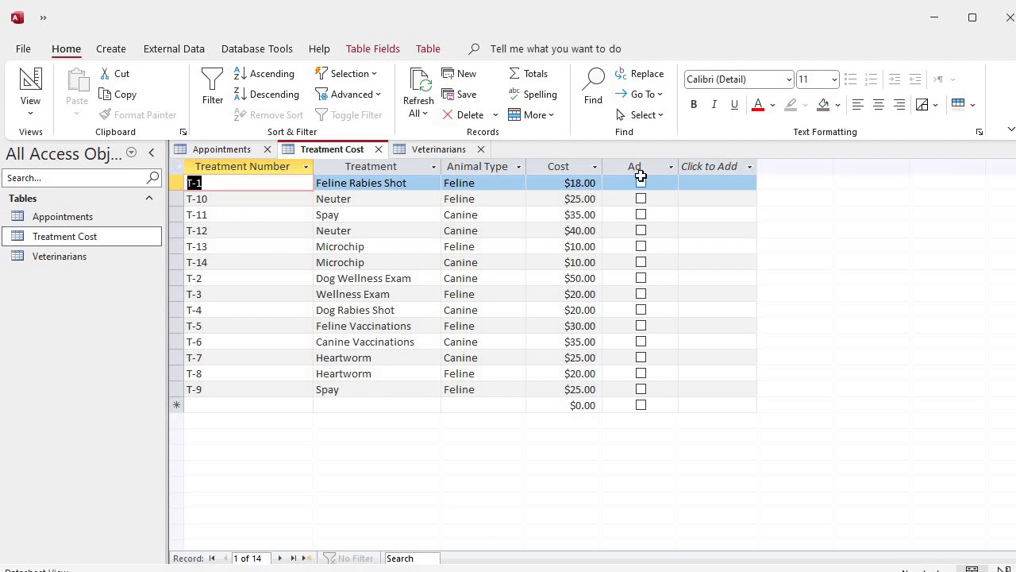
Step: Mark the Ad field as yes for treatments T-10, T-11 and T-12 and save the records
click(641, 198)
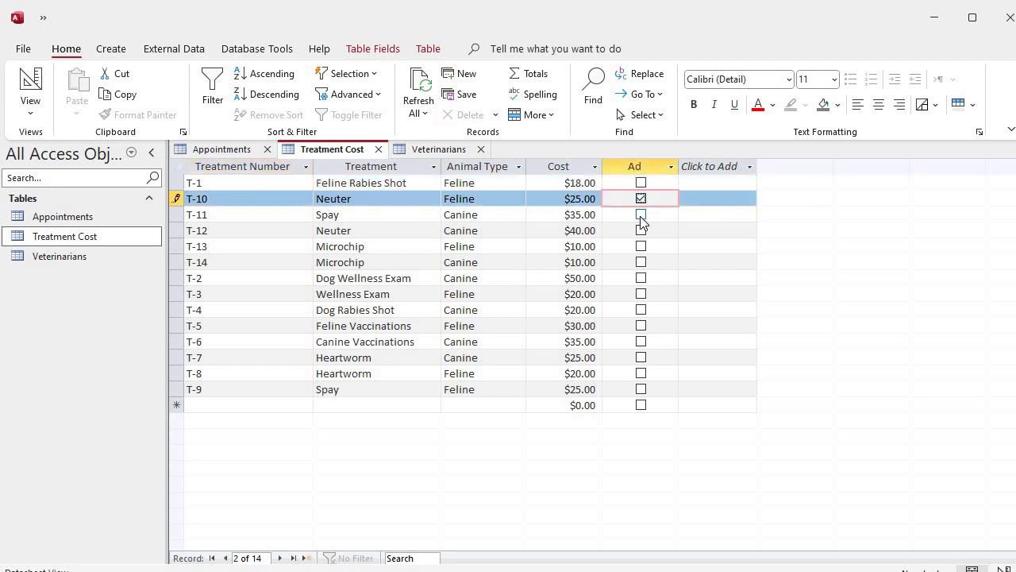
click(641, 214)
click(642, 231)
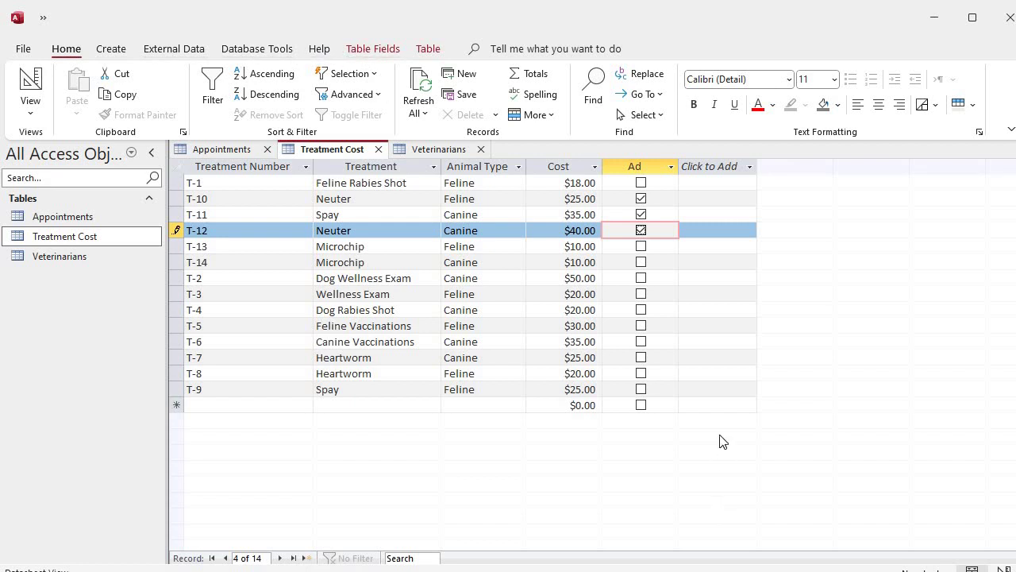
click(714, 389)
Step: Select the whole Ad field and change its data type to Number
click(633, 166)
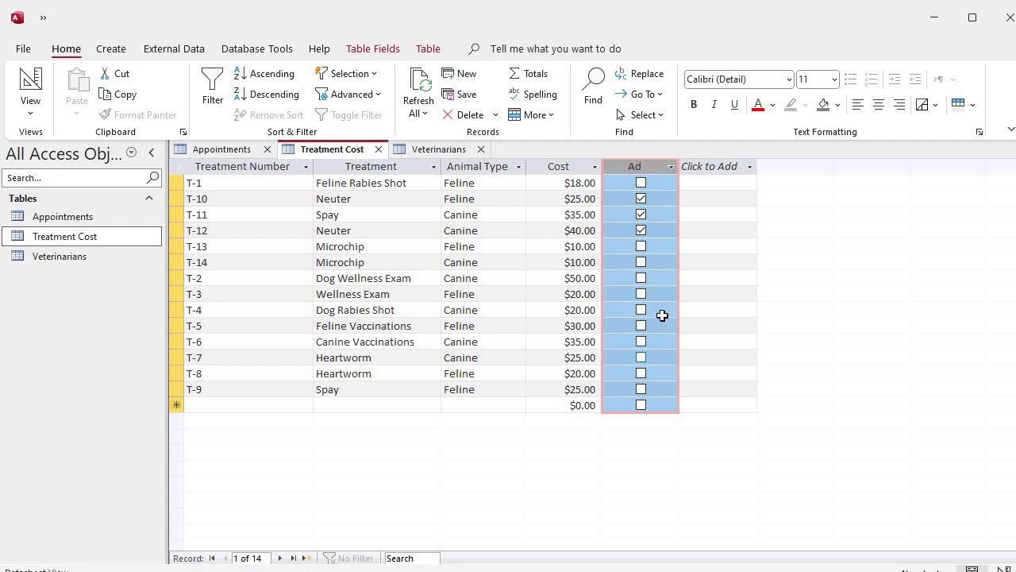
click(367, 49)
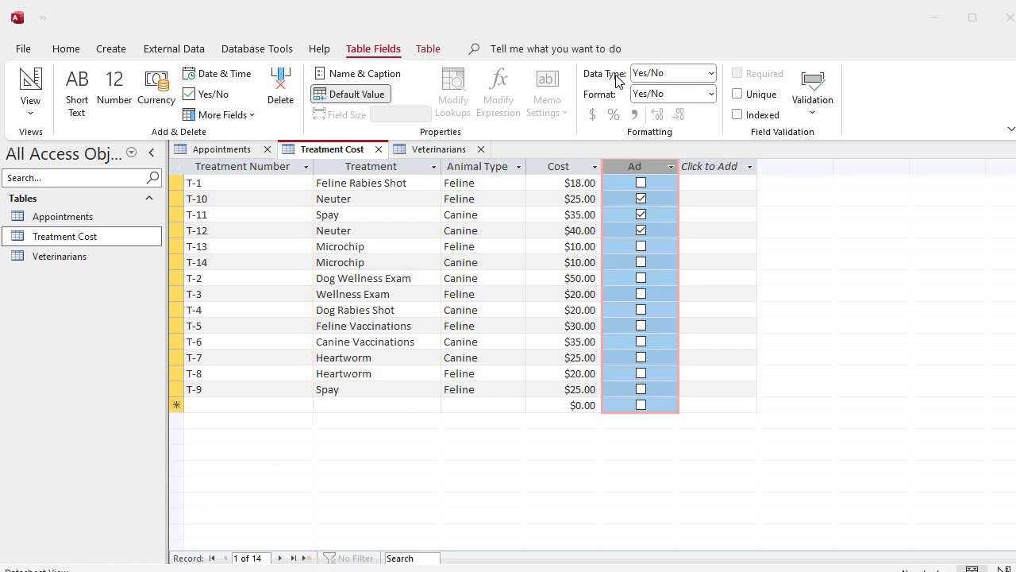
click(710, 73)
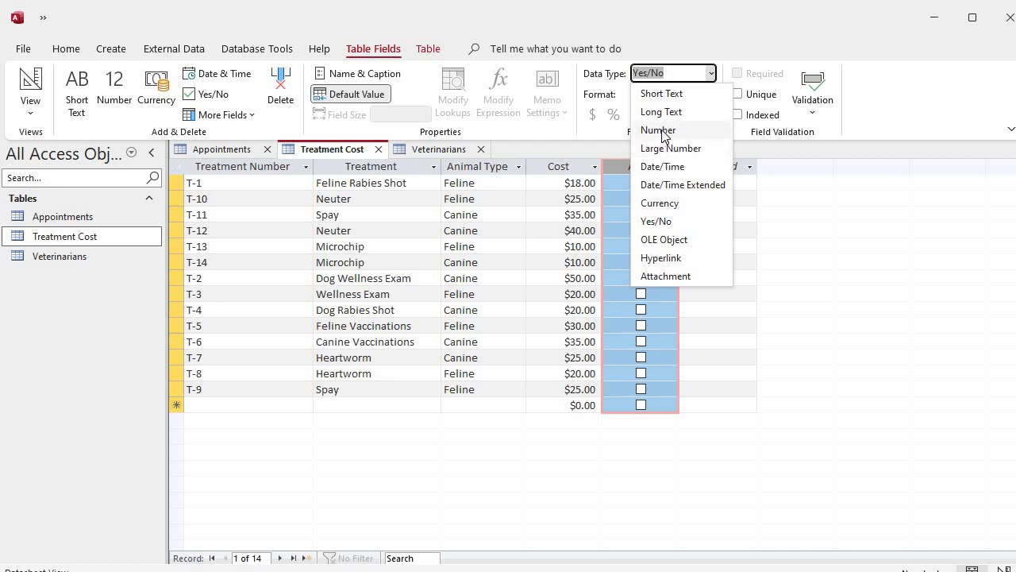
click(659, 130)
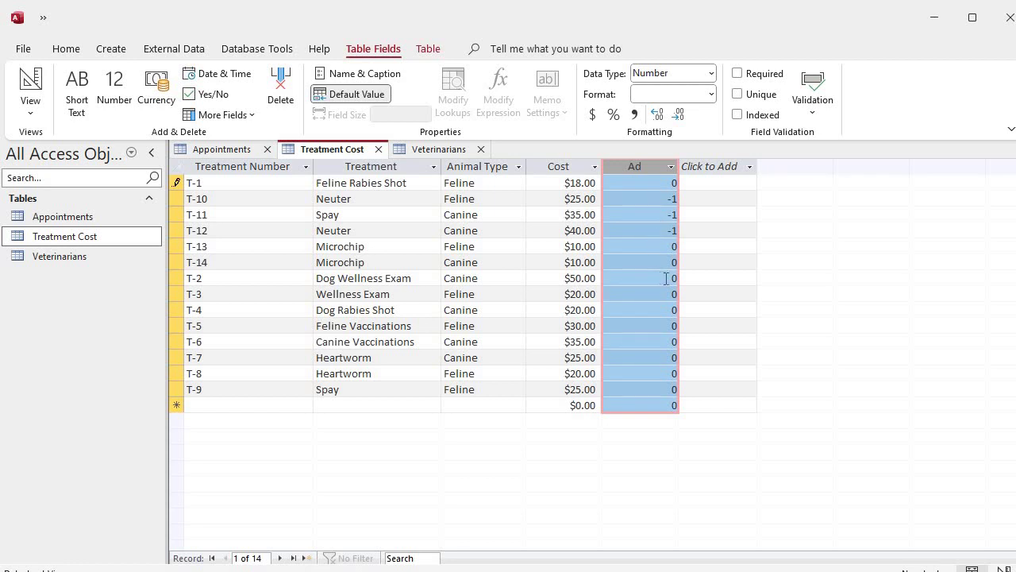
click(696, 292)
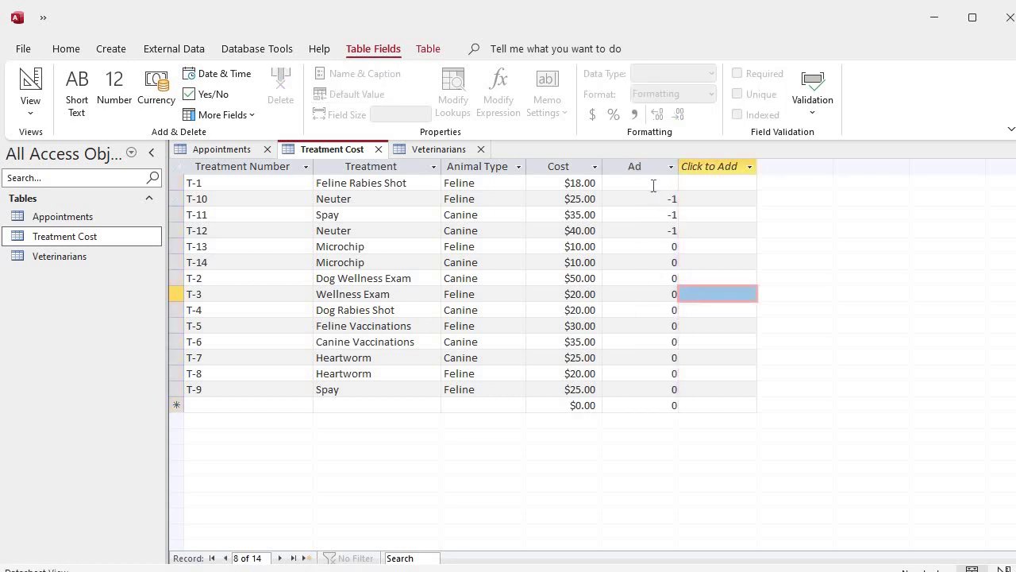
Step: Clear the Ad values of all the remaining treatments, from T-10 down to T-9
click(649, 198)
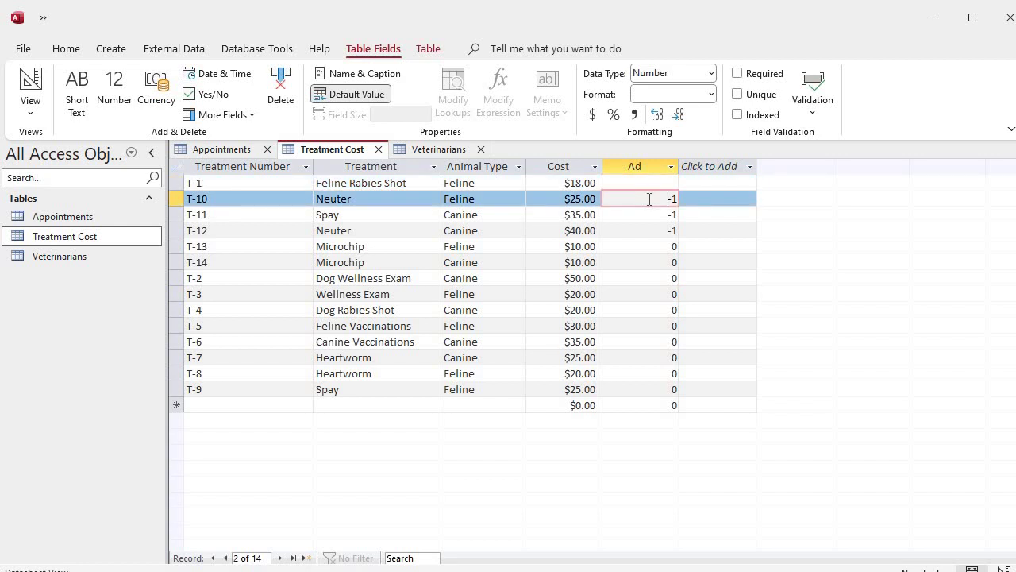
key(Delete)
key(Delete)
click(643, 213)
key(Delete)
key(Delete)
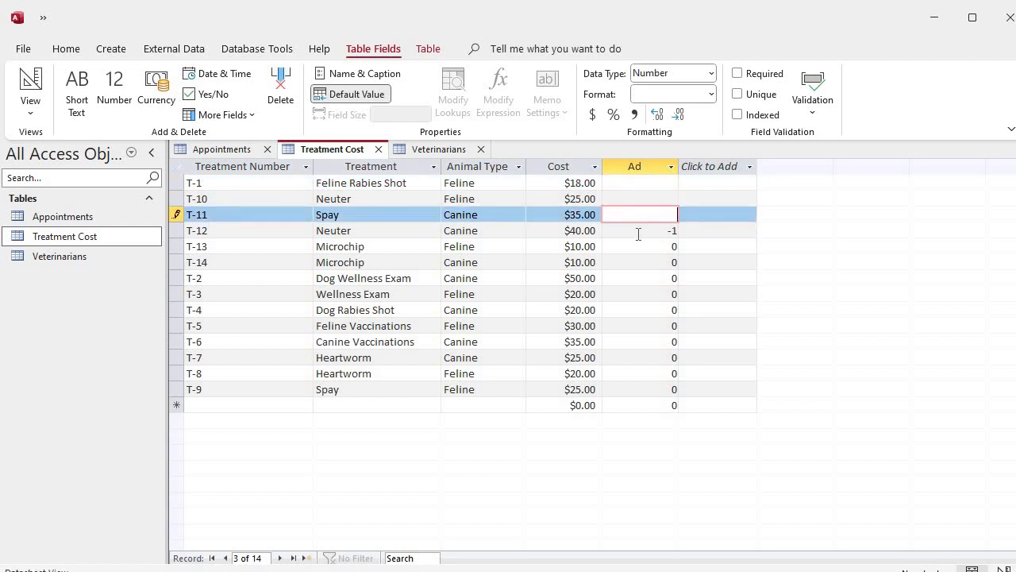
click(635, 231)
key(Delete)
key(Delete)
click(637, 246)
key(Delete)
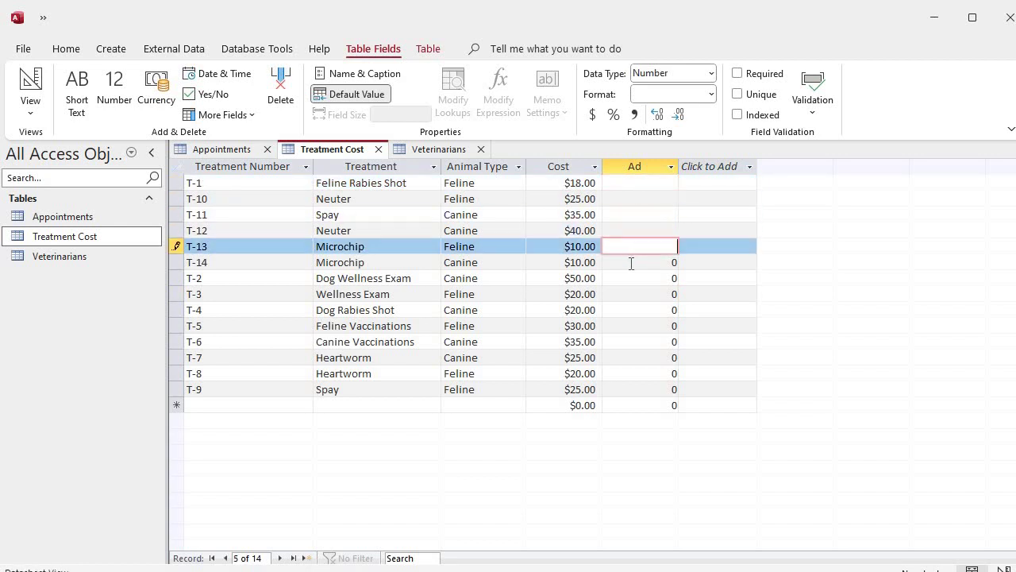
click(632, 263)
key(Delete)
click(633, 278)
key(Delete)
click(631, 294)
key(Delete)
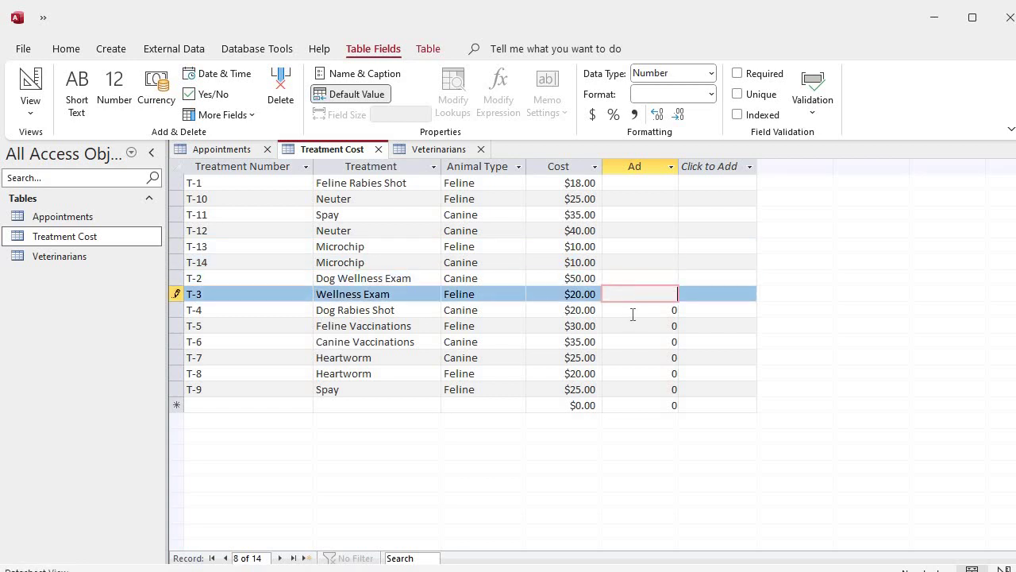
click(633, 312)
key(Delete)
click(632, 327)
key(Delete)
click(631, 345)
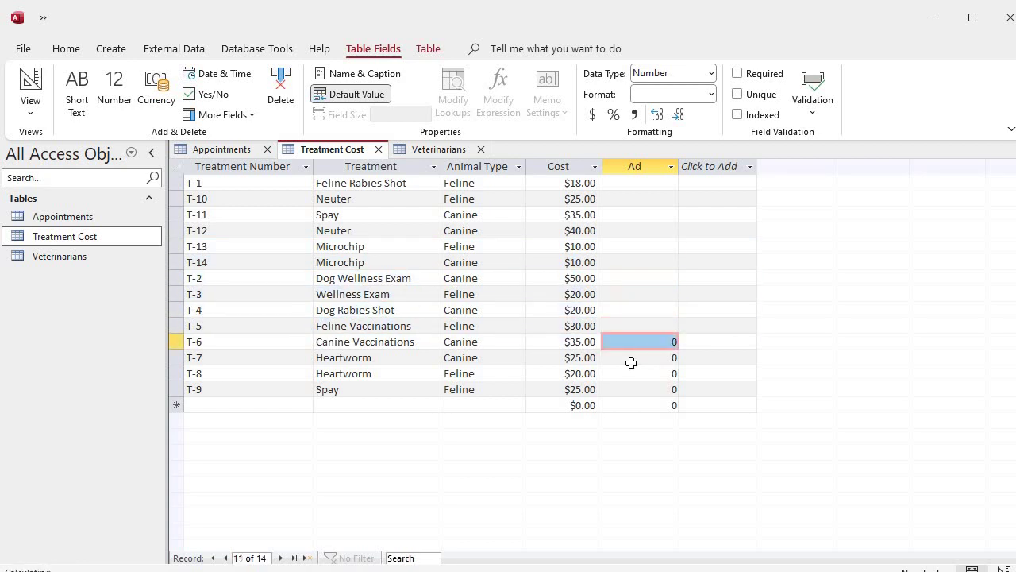
click(634, 359)
key(Delete)
click(642, 343)
key(Delete)
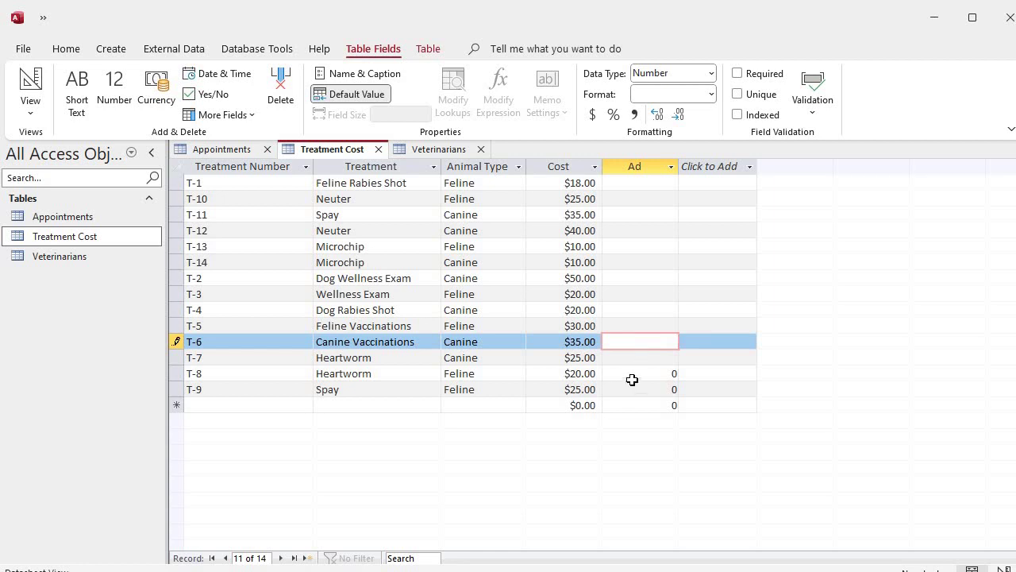
click(632, 373)
key(Delete)
click(632, 389)
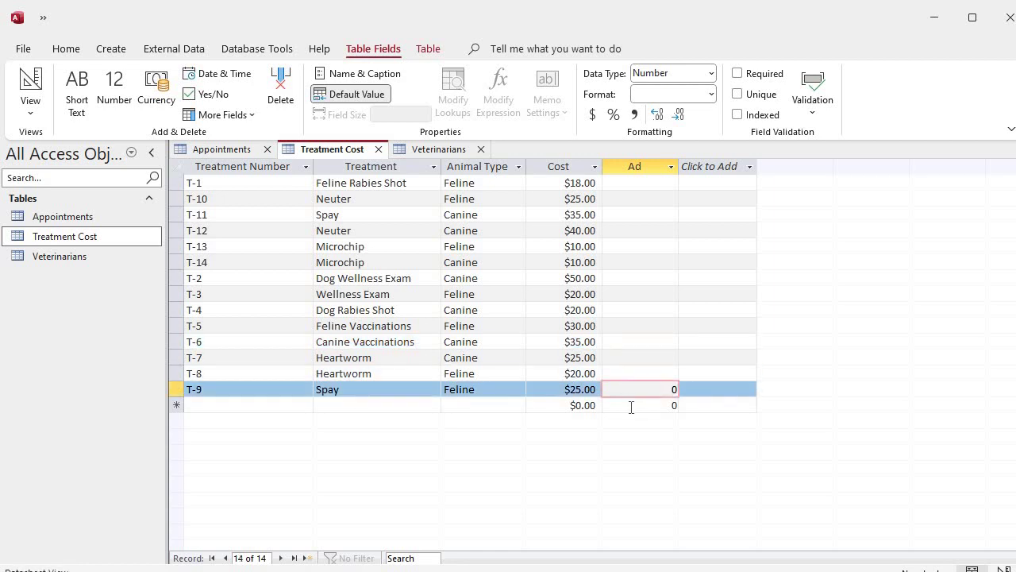
key(Delete)
Step: Clear the Ad value in the blank new record and try to move to treatment T-2, dismissing the alert
click(633, 406)
key(Delete)
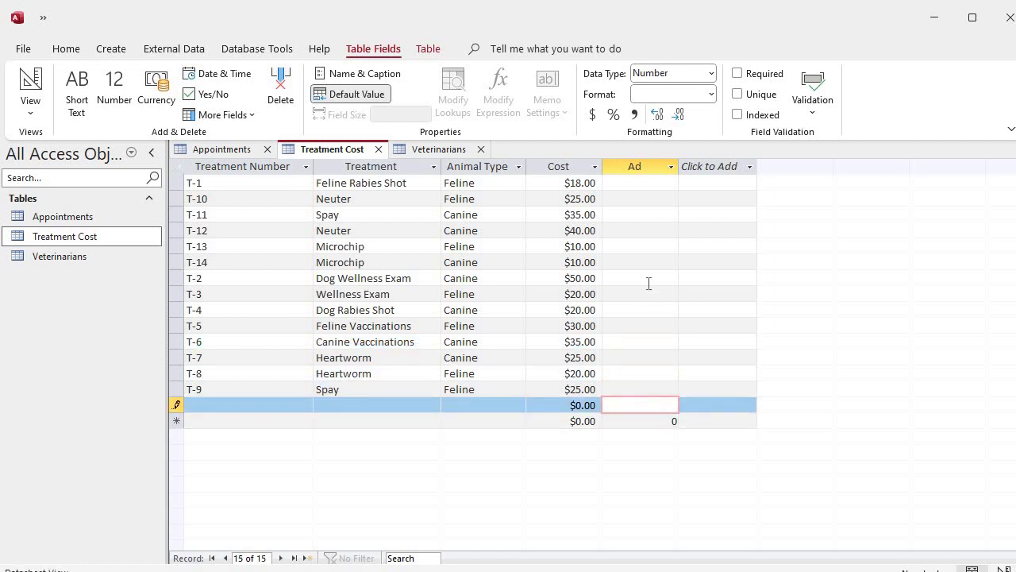
click(647, 277)
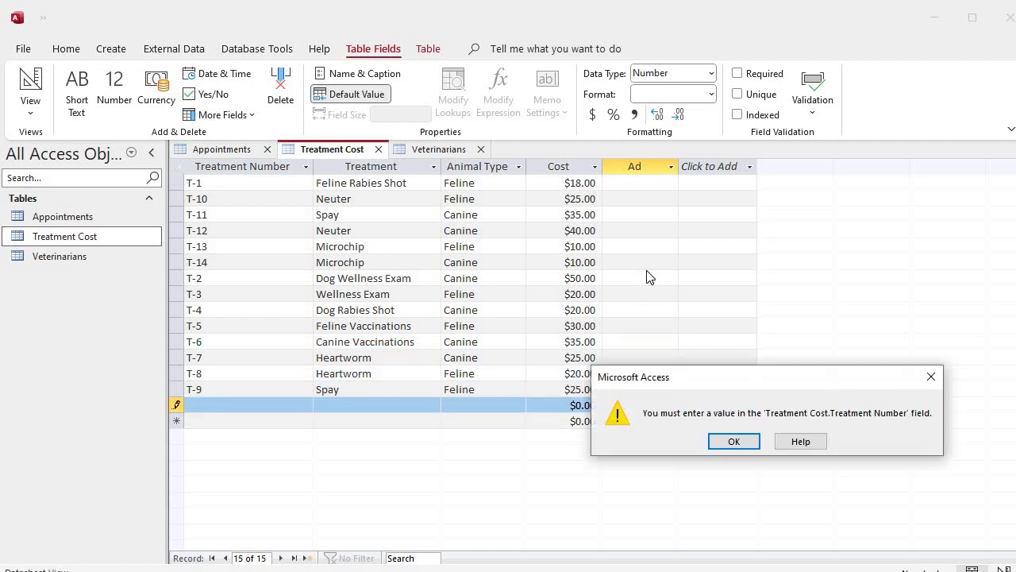
click(734, 441)
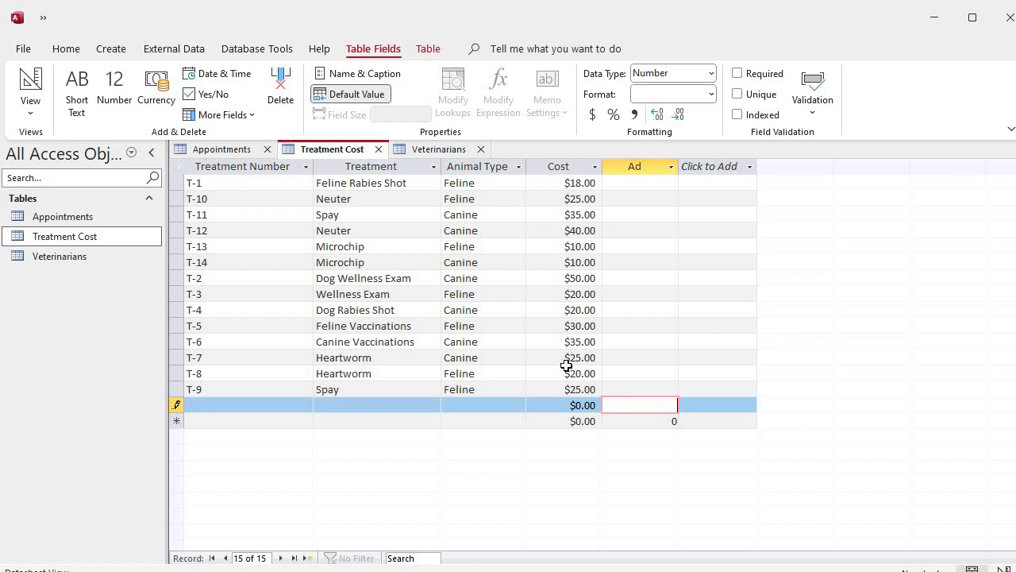
Step: Try to open the Ad field's filter options and select the whole Ad field, dismissing each alert
click(673, 169)
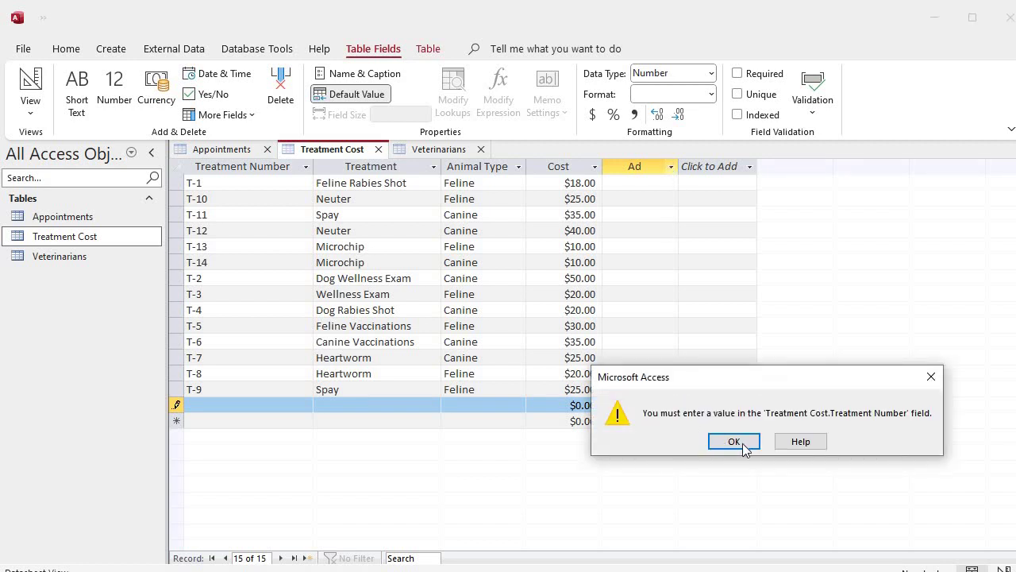
click(747, 447)
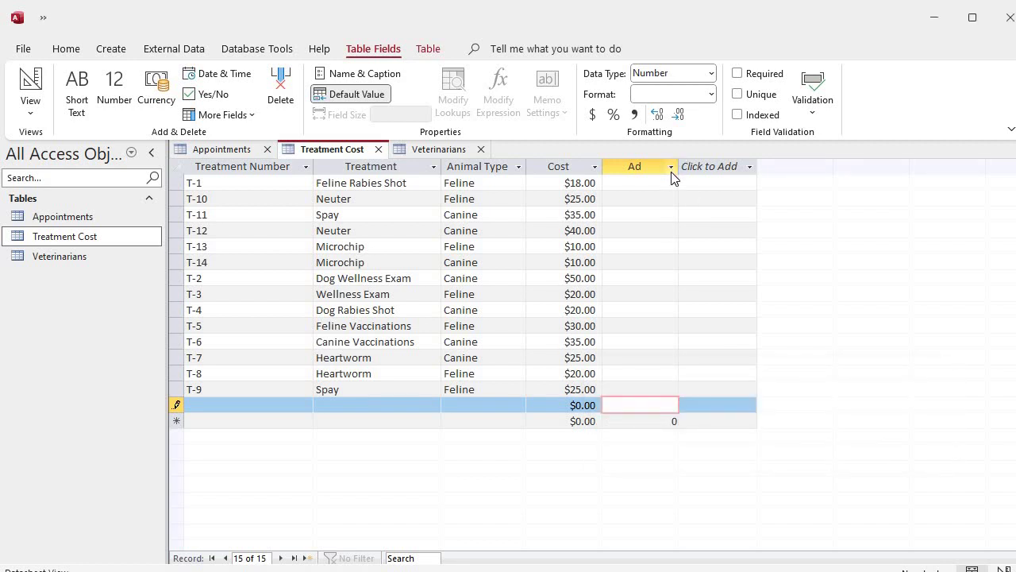
click(673, 169)
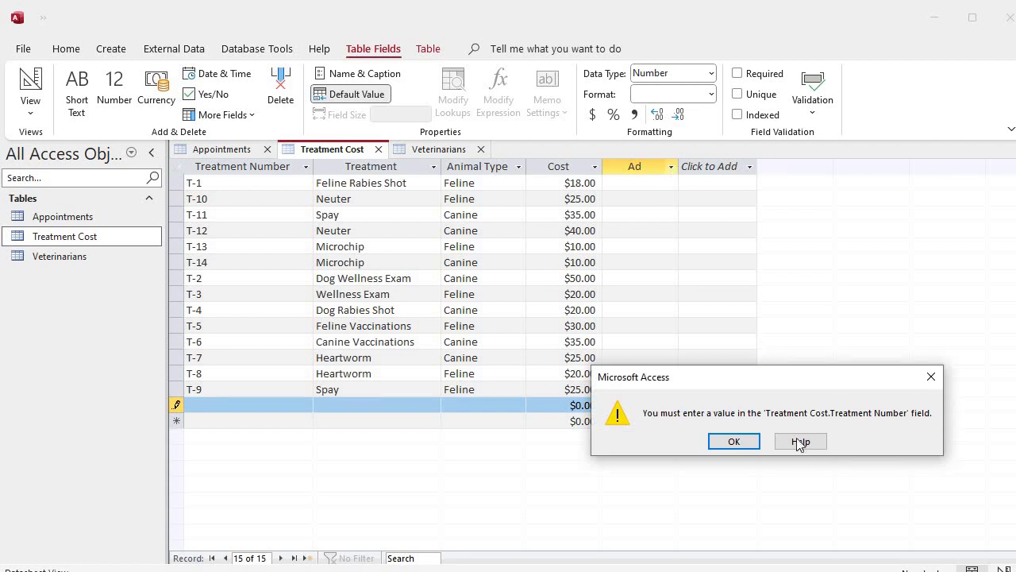
click(736, 443)
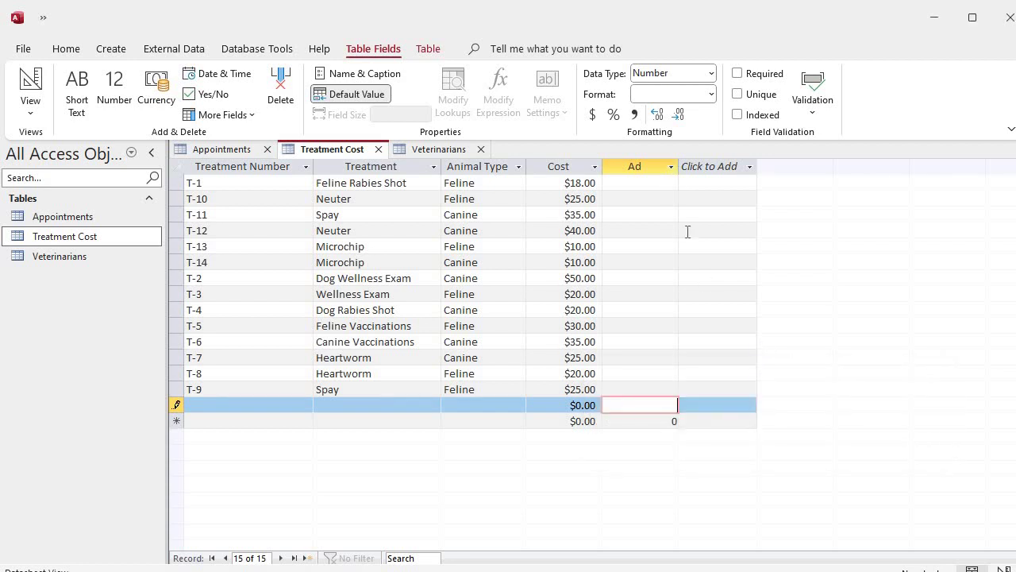
click(631, 166)
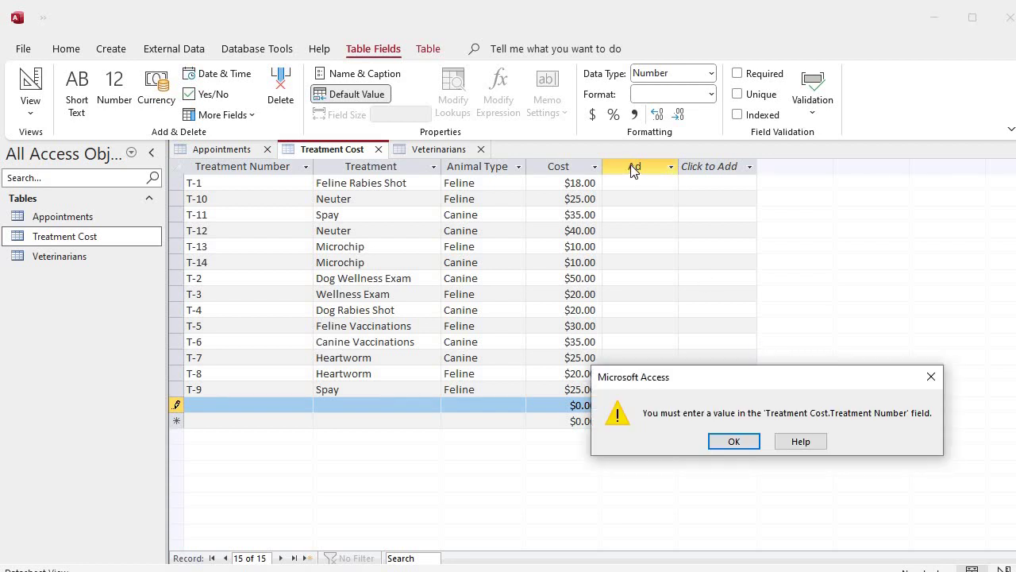
click(733, 442)
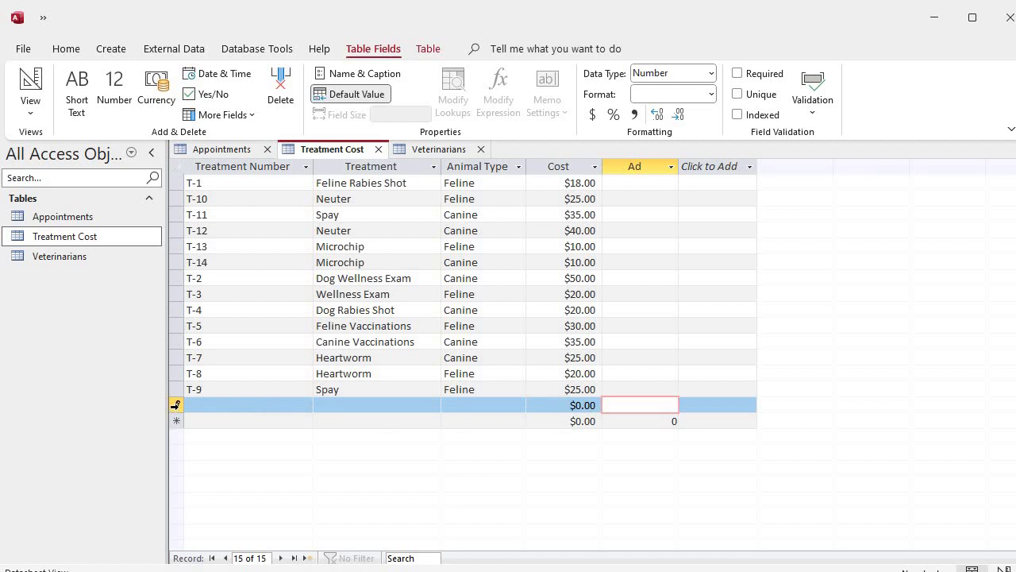
Step: Try to save the unfinished new record, dismiss the alert, and set its Cost to $10.00
click(176, 409)
click(731, 443)
click(577, 405)
text(1)
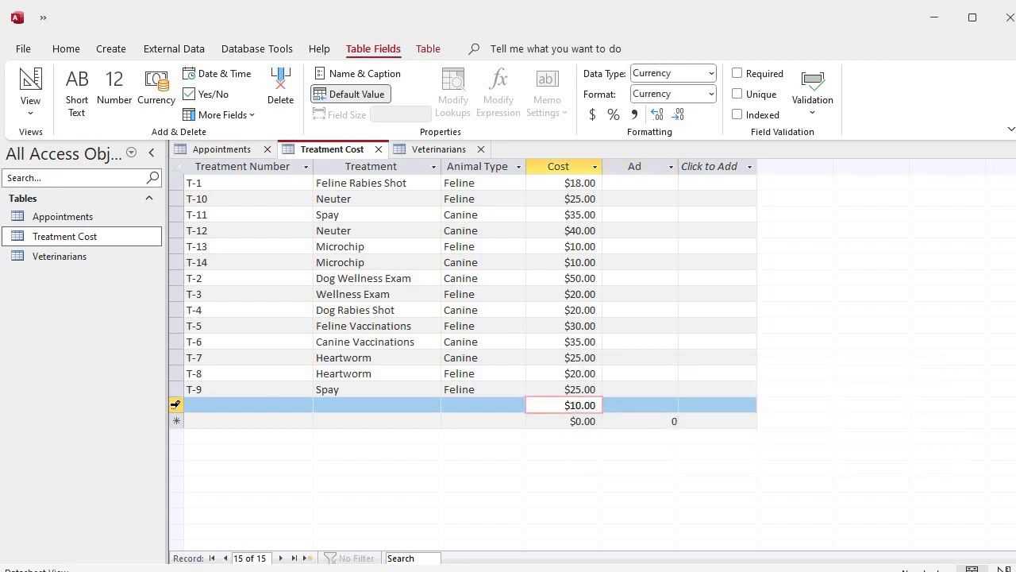
Step: Try to save the new record and move to the Cost of treatment T-9, dismissing the alerts
click(176, 408)
click(735, 440)
click(585, 389)
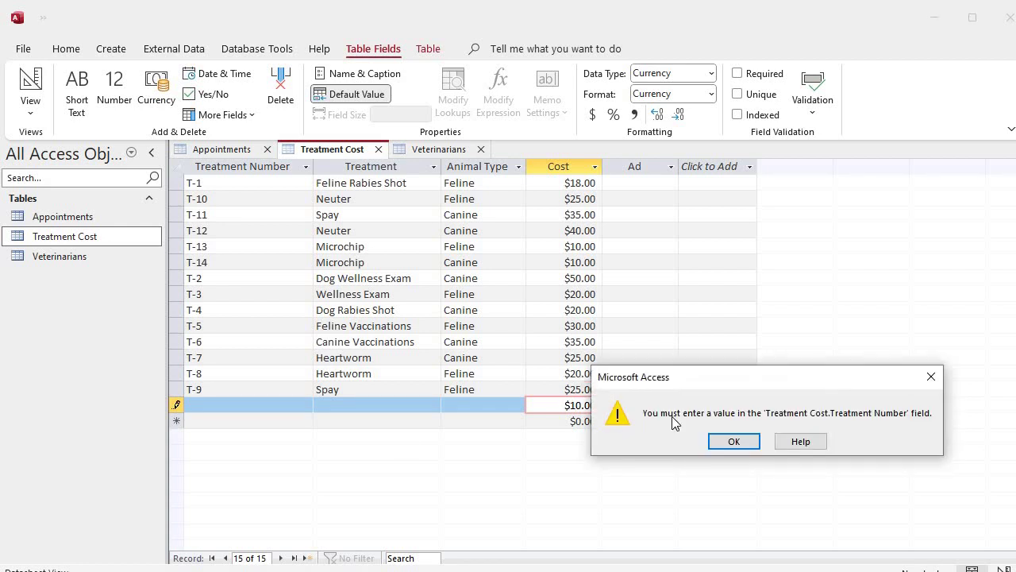
click(733, 440)
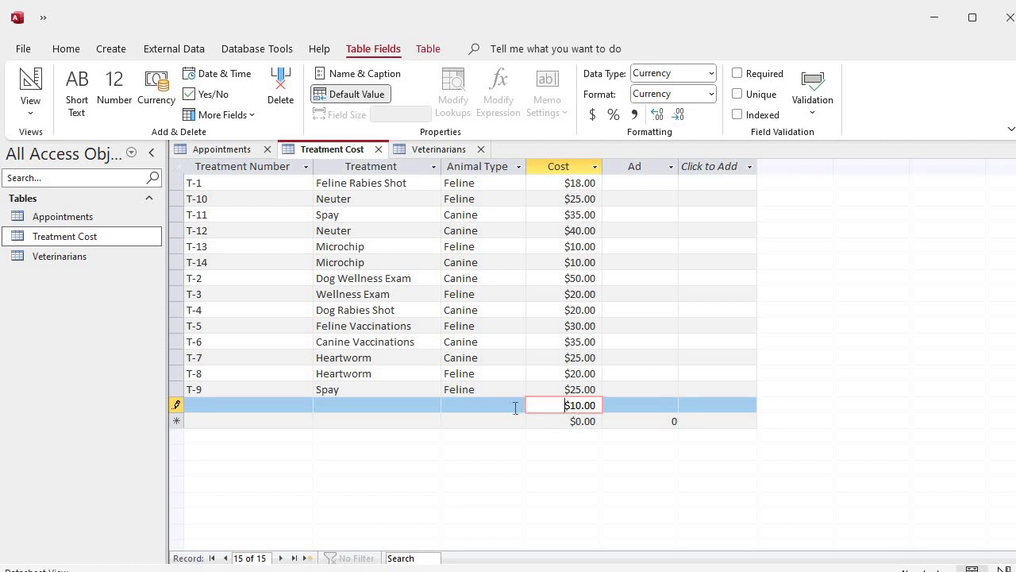
Step: Try to leave the unfinished new record for the Cost of treatment T-9, dismissing each alert
click(544, 391)
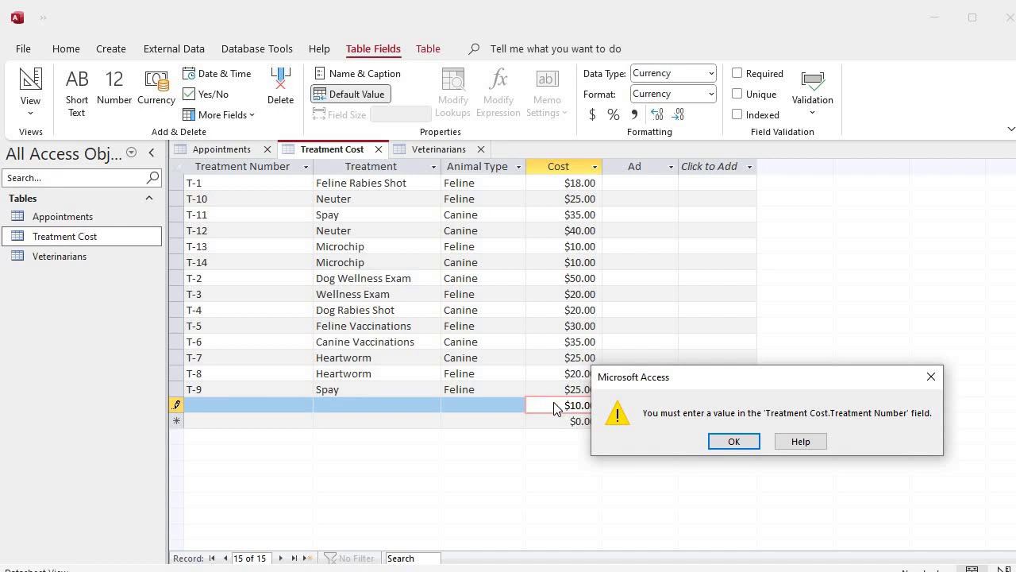
click(552, 409)
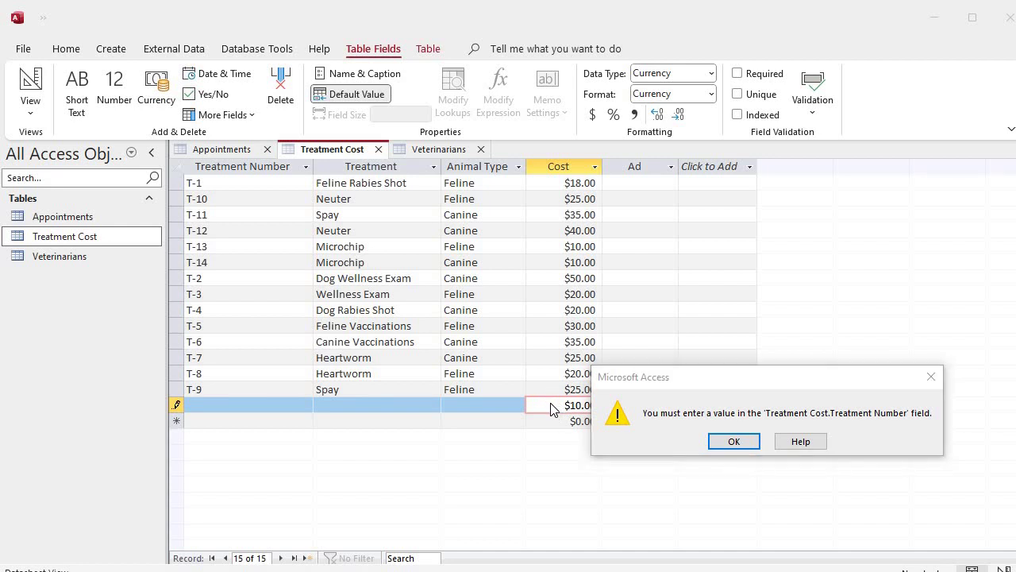
click(742, 442)
key(Tab)
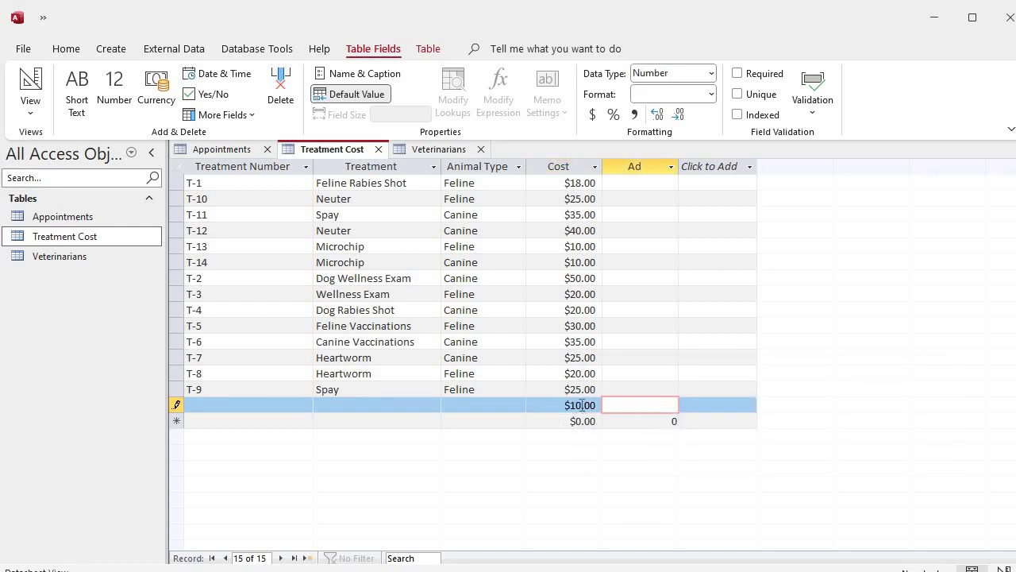
click(552, 395)
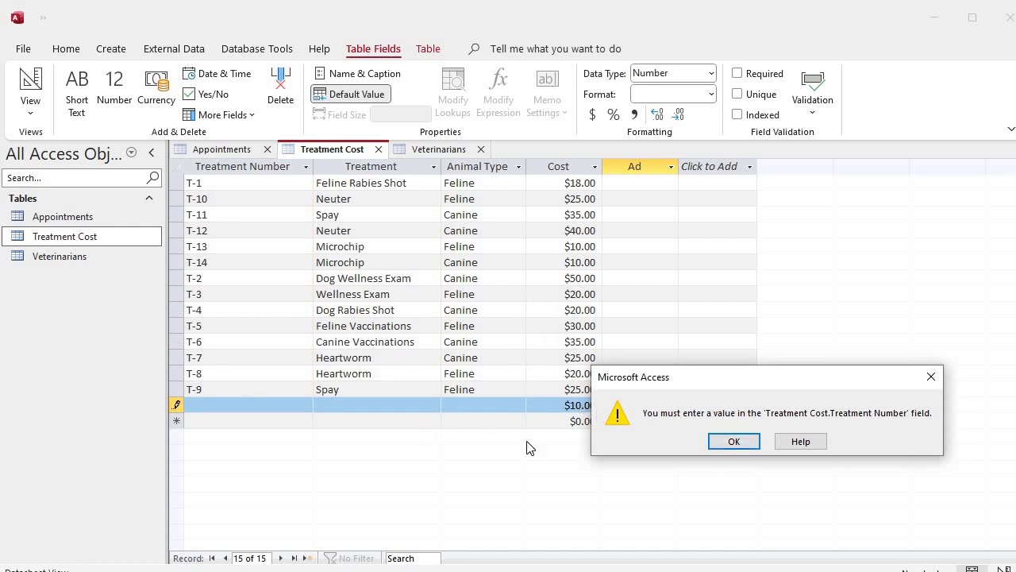
click(734, 441)
Step: Enter 3 as the unfinished record's Treatment Number, and delete that record, confirming the deletion
click(207, 405)
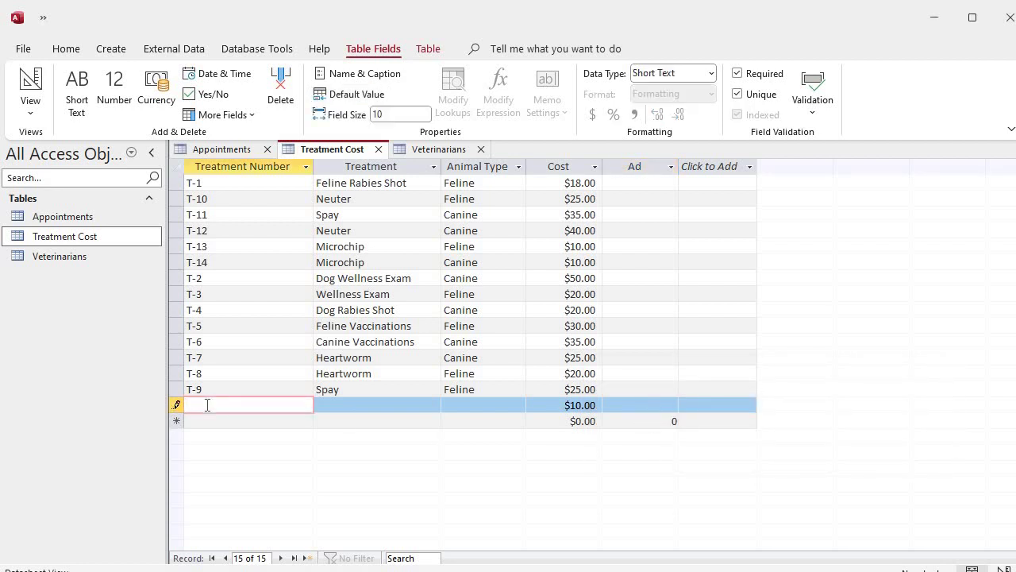
click(323, 404)
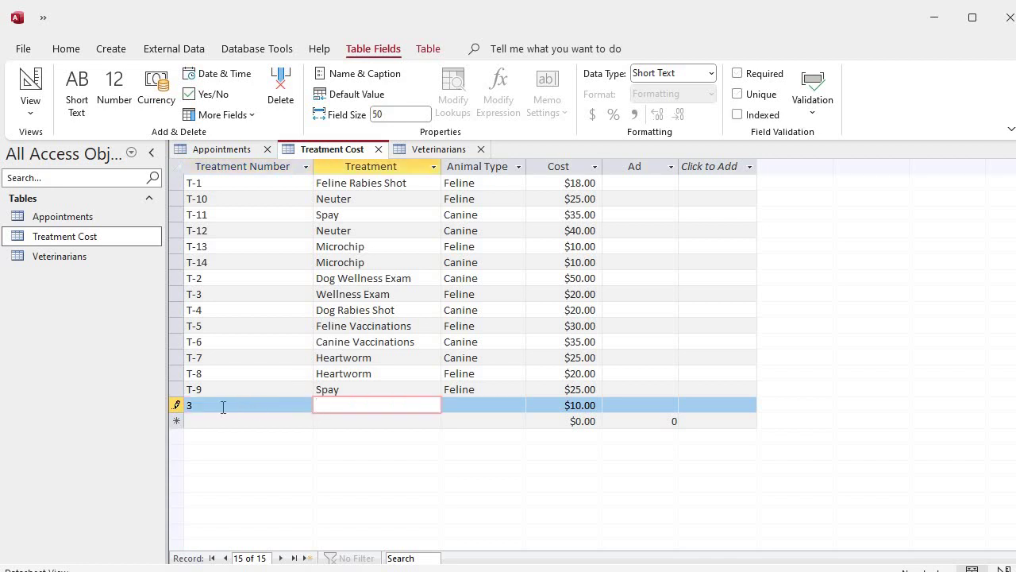
right_click(175, 405)
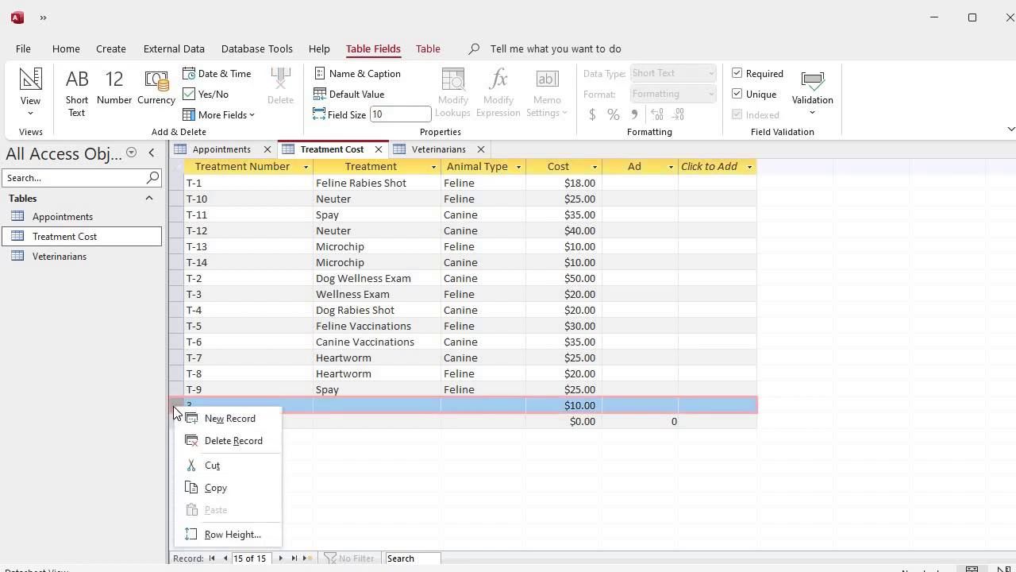
click(211, 443)
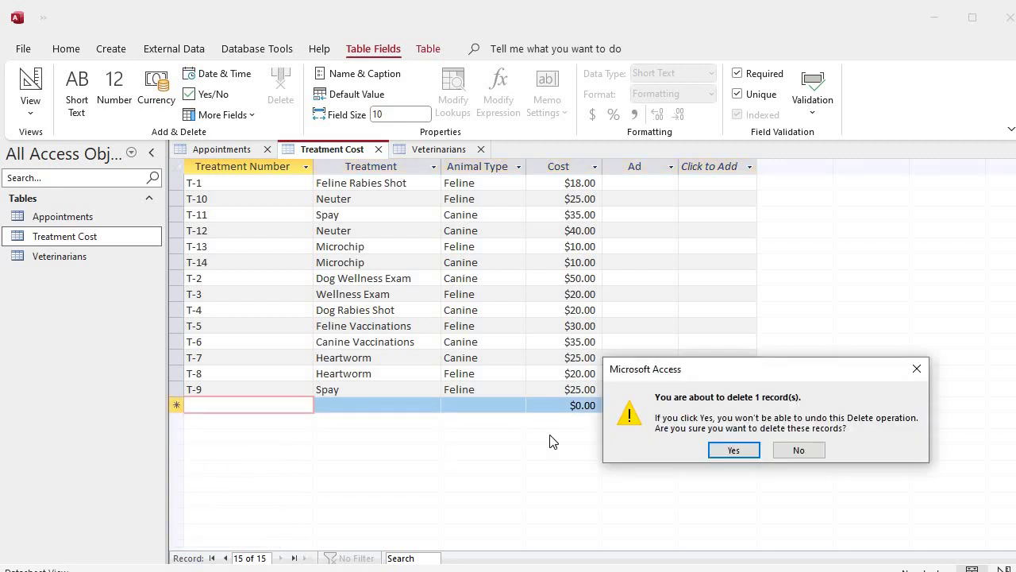
click(734, 451)
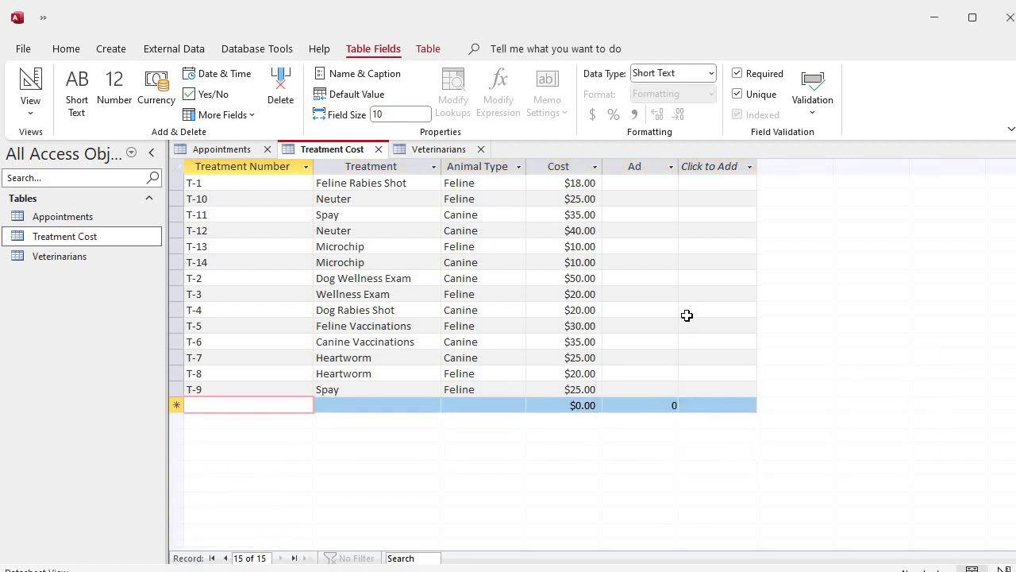
Step: Change the Ad field's data type to Short Text
click(641, 165)
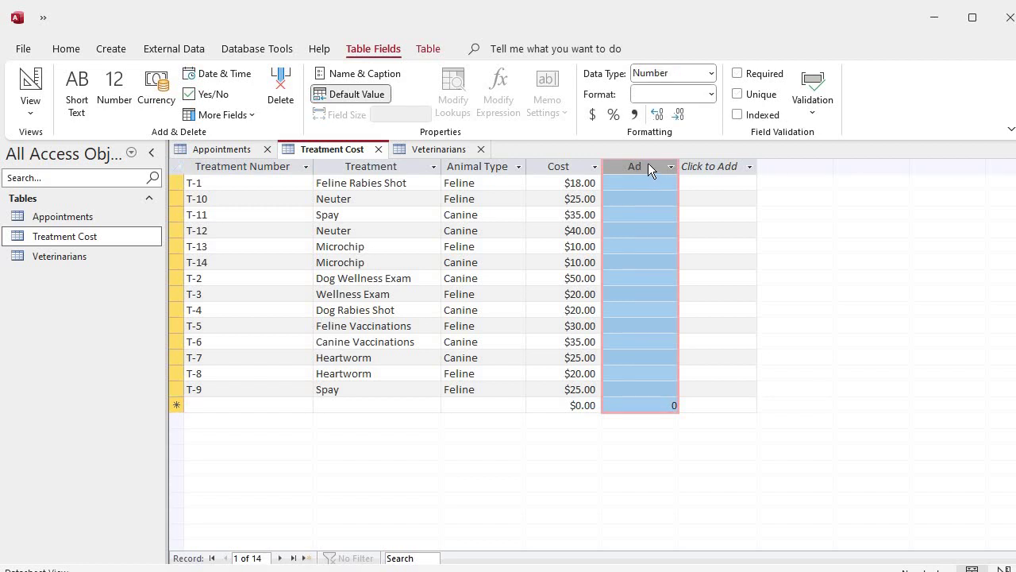
click(713, 74)
click(689, 94)
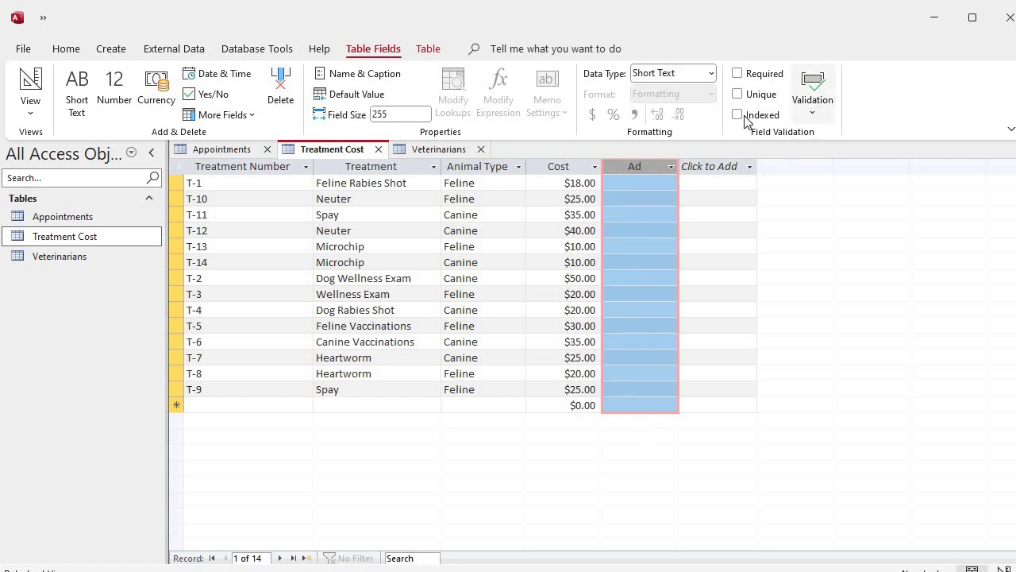
Step: Add a field validation rule to the Ad field allowing "AL" or "AK" or "TX" or "CA", and keep the new setting
click(814, 103)
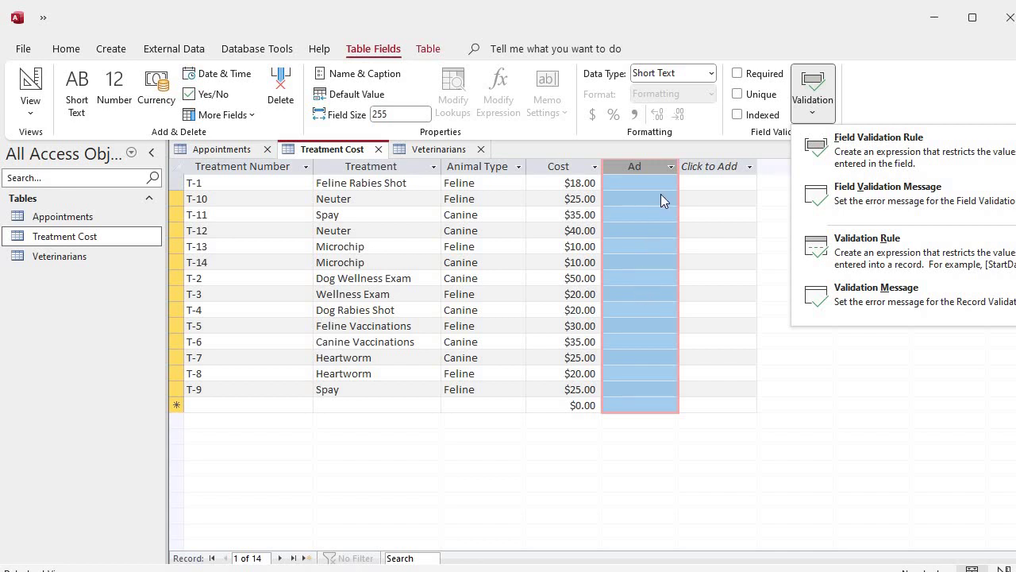
click(876, 154)
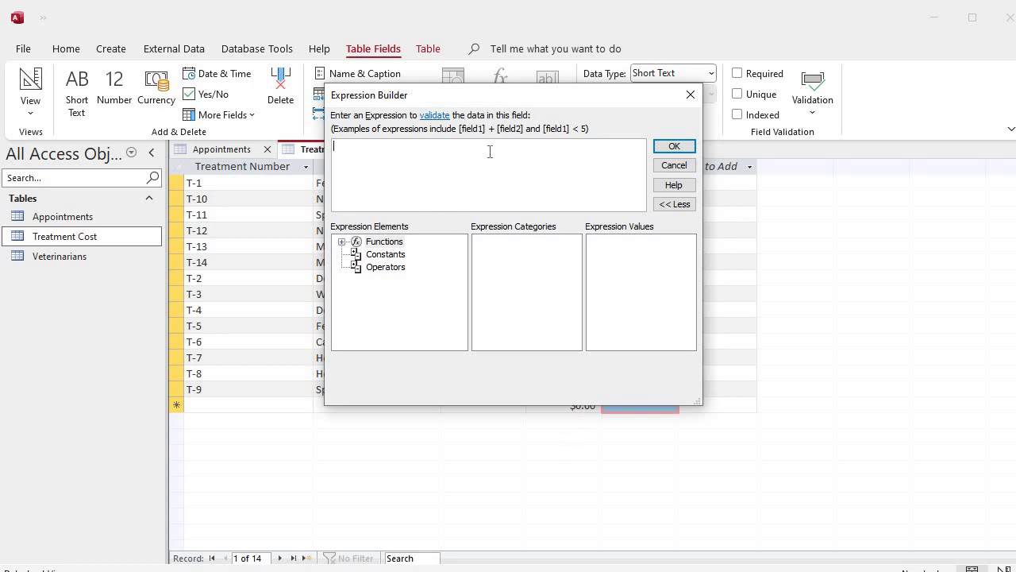
text(>0)
key(BackSpace)
key(BackSpace)
text("AL" OR)
key(BackSpace)
key(BackSpace)
text(o)
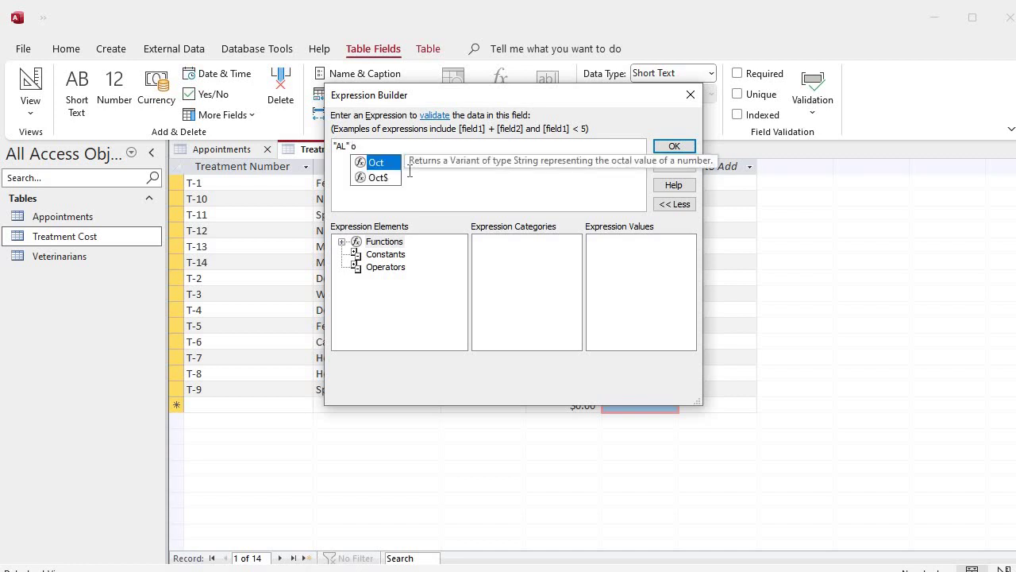
text(r)
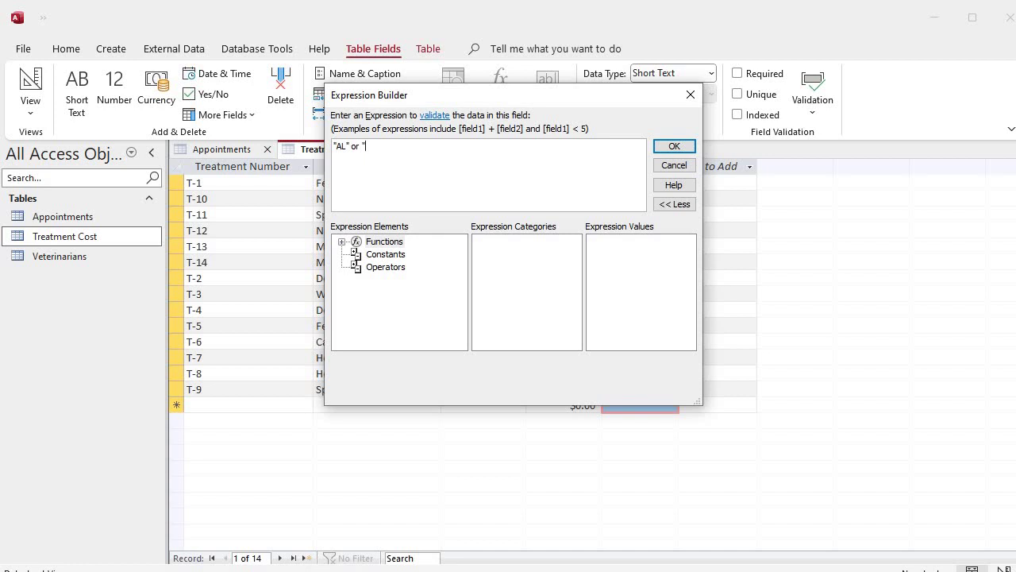
text( "AK" or "TX" or "CA")
click(665, 146)
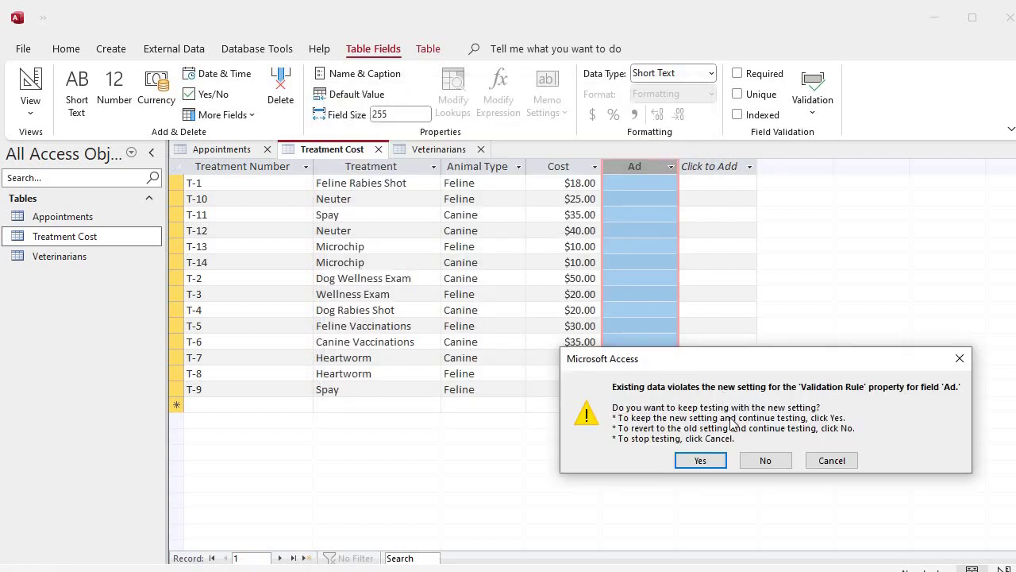
click(714, 462)
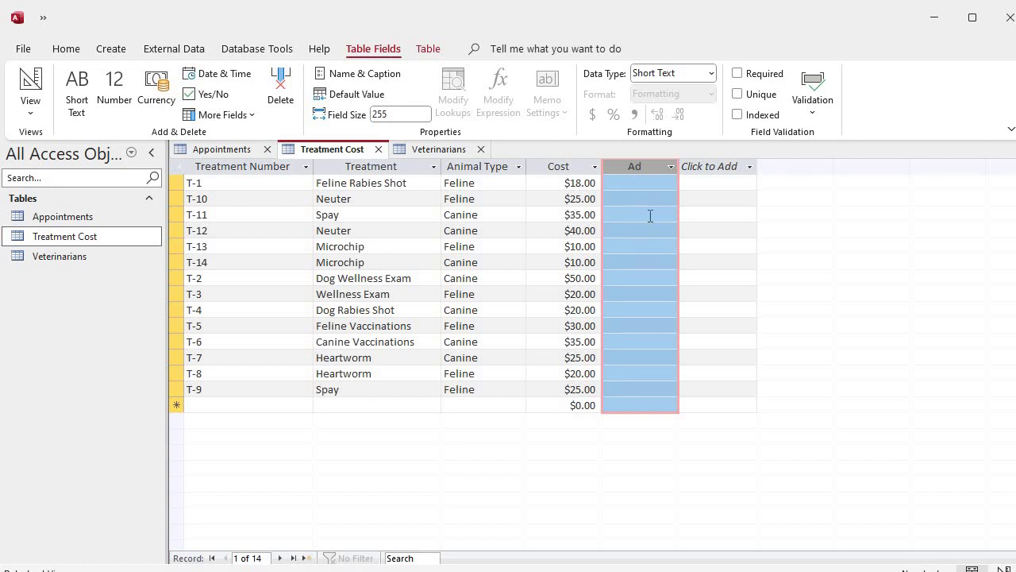
Step: Set the Ad field's validation message to: Enter State Abbv in Caps. (ex. "TX")
click(815, 108)
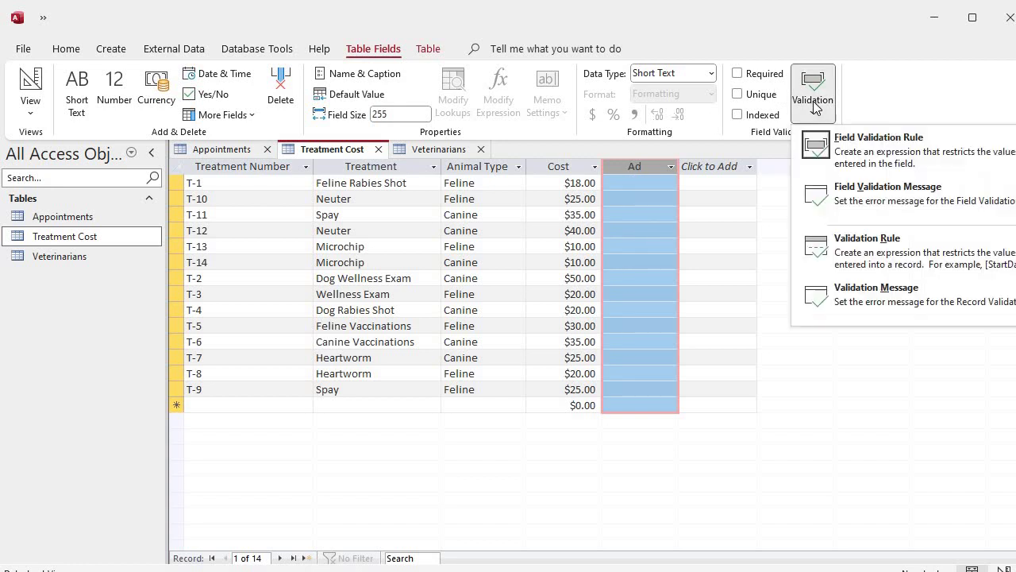
click(855, 202)
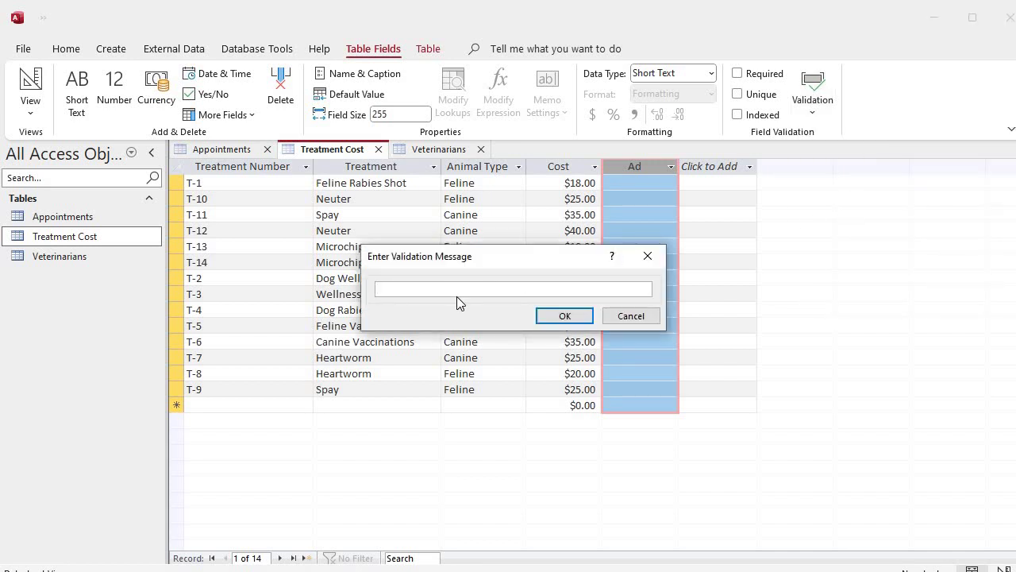
text(Enter )
text(State A)
text(bb)
text(v)
text( in Caps)
text(. ()
text(ex)
text(. ")
text(TX')
text())
click(565, 316)
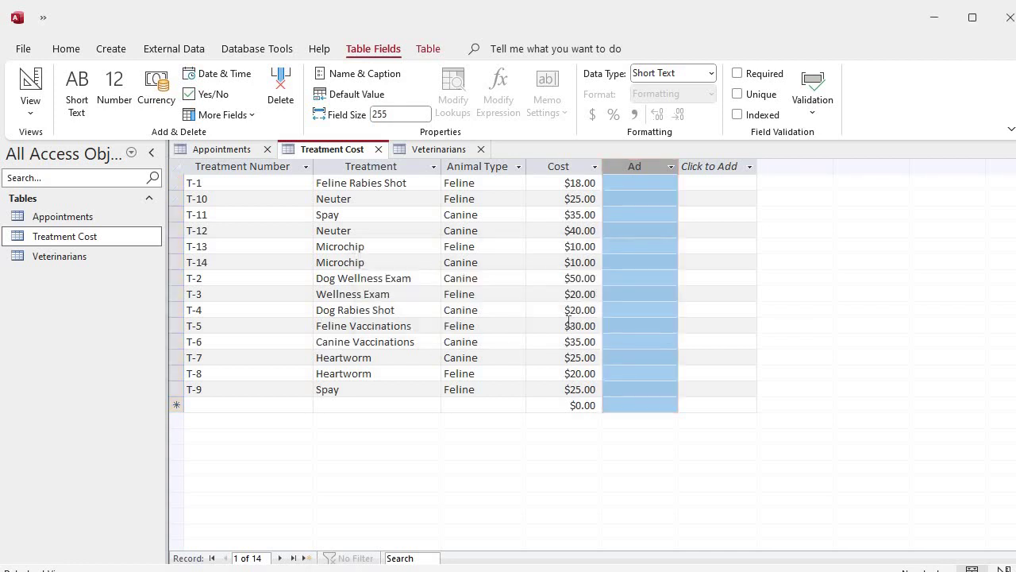
Step: Test the validation rule by entering NY as the Ad value of treatment T-1, and dismiss the alert
click(640, 185)
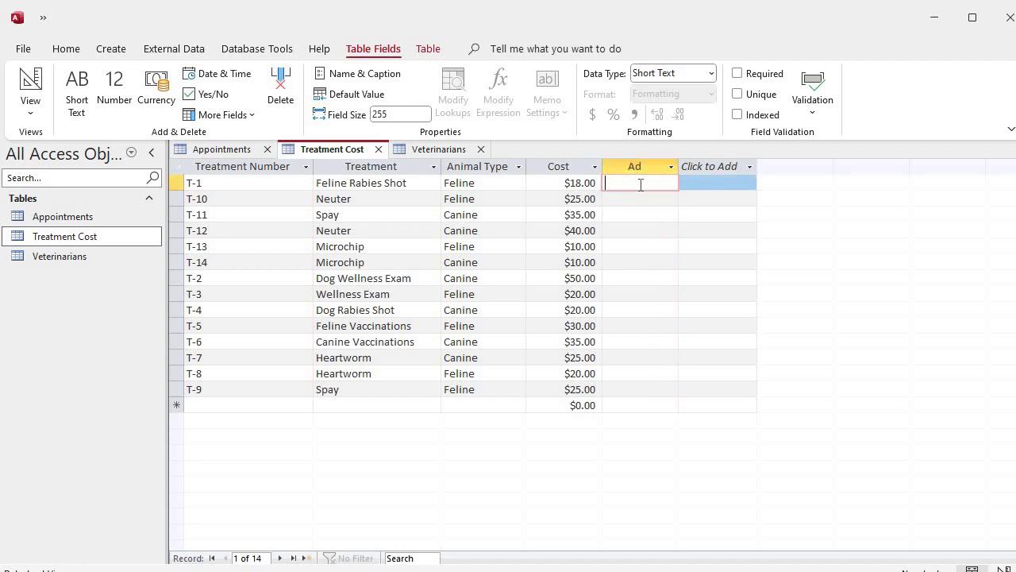
text(NY)
key(Return)
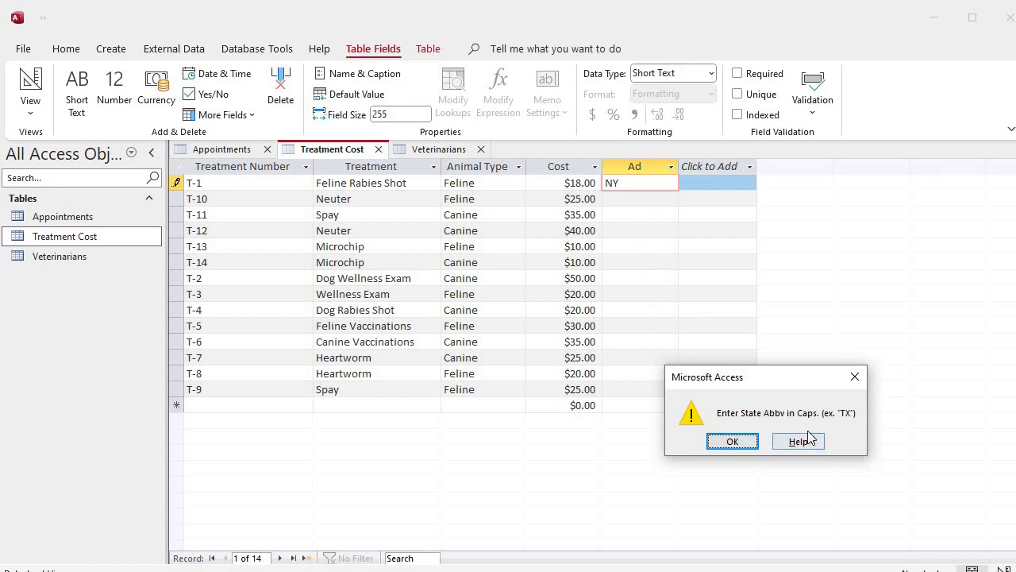
click(727, 441)
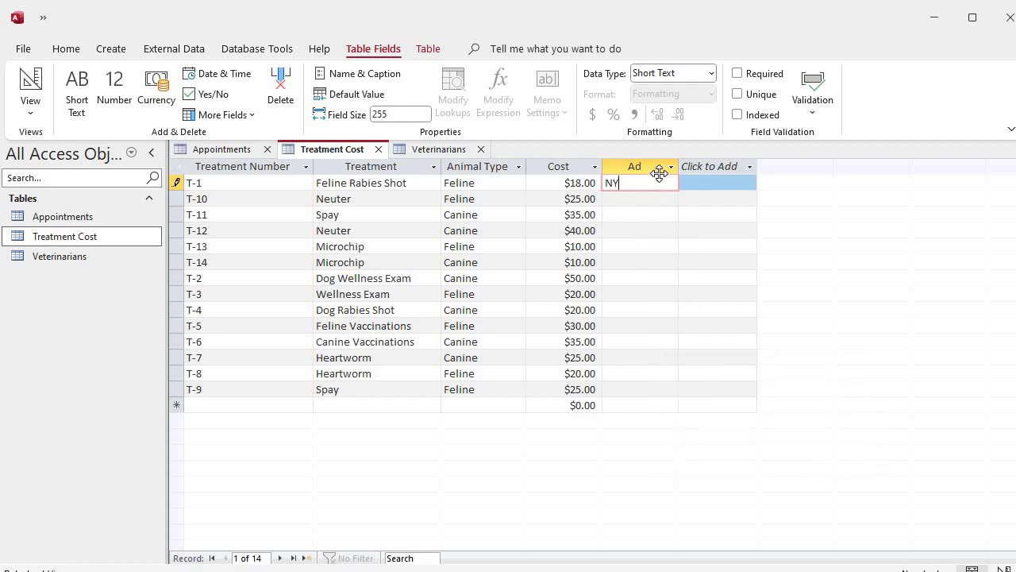
Step: Review the Ad field's validation message and copy the full expression from its field validation rule
click(813, 100)
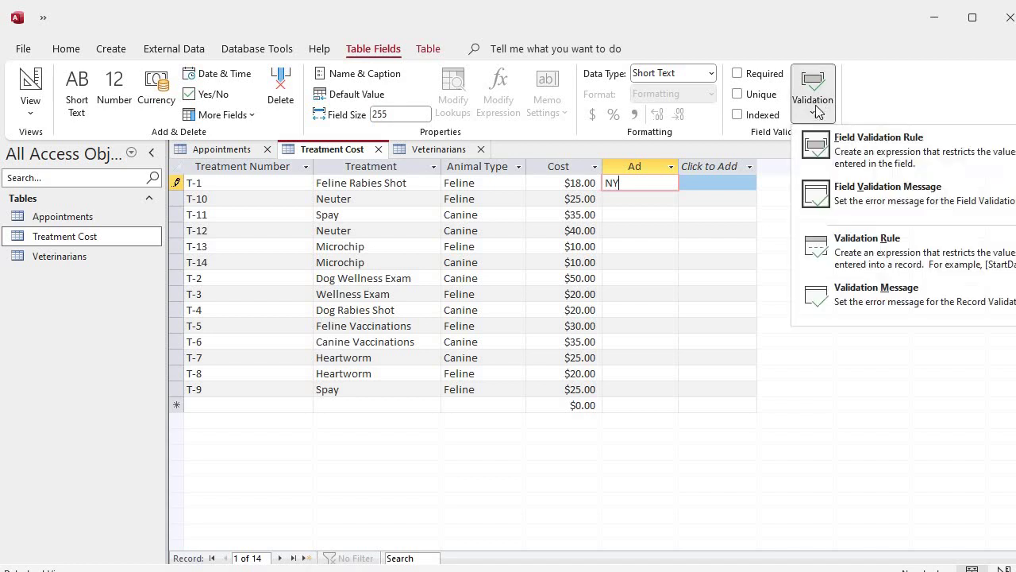
click(843, 197)
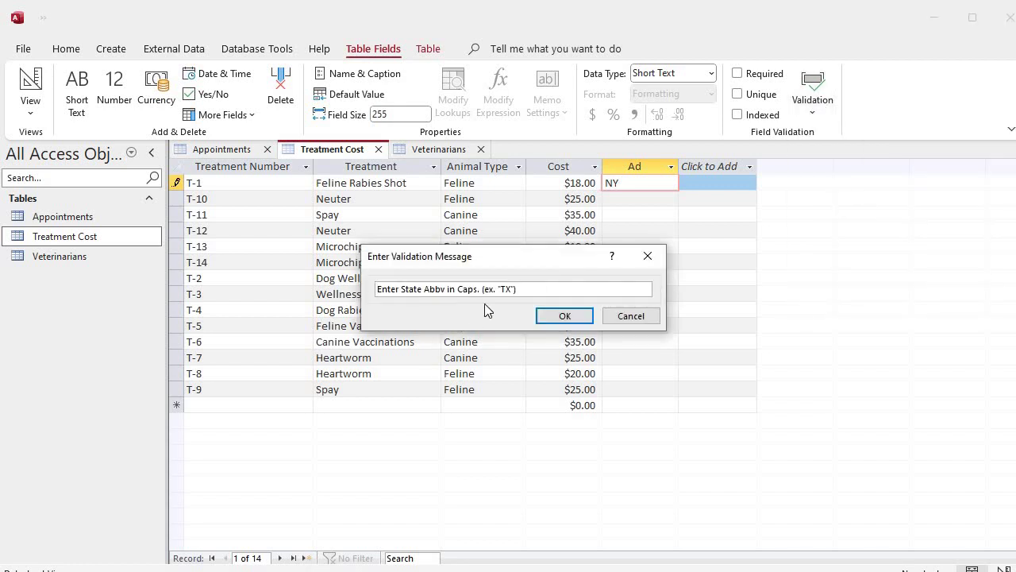
click(558, 315)
click(810, 107)
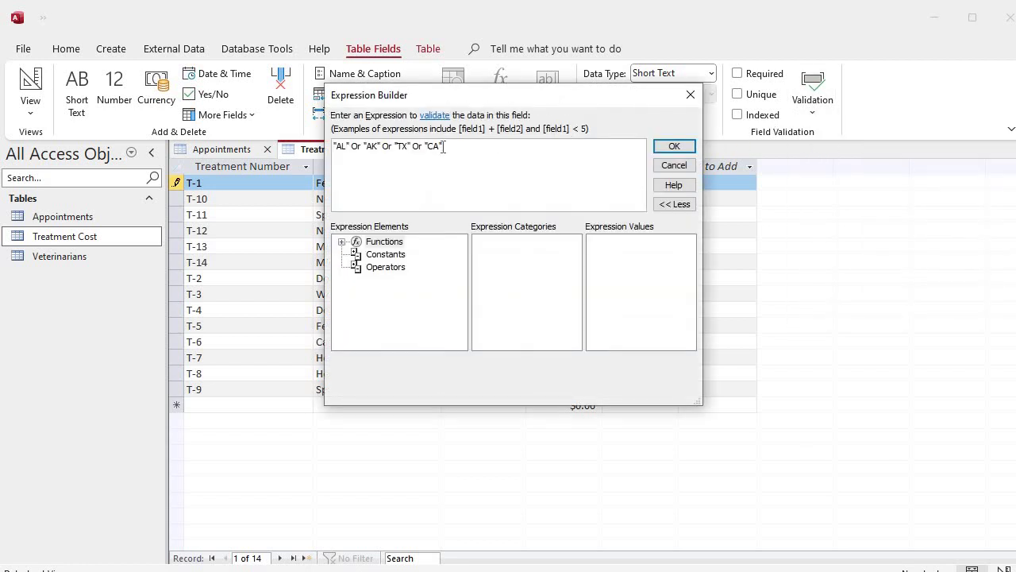
drag(447, 145, 331, 140)
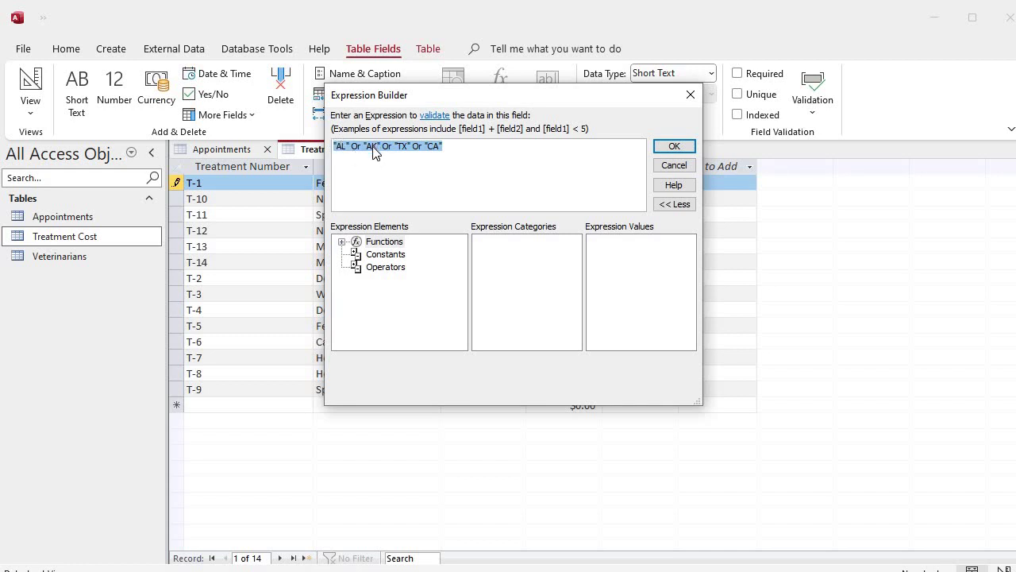
click(459, 150)
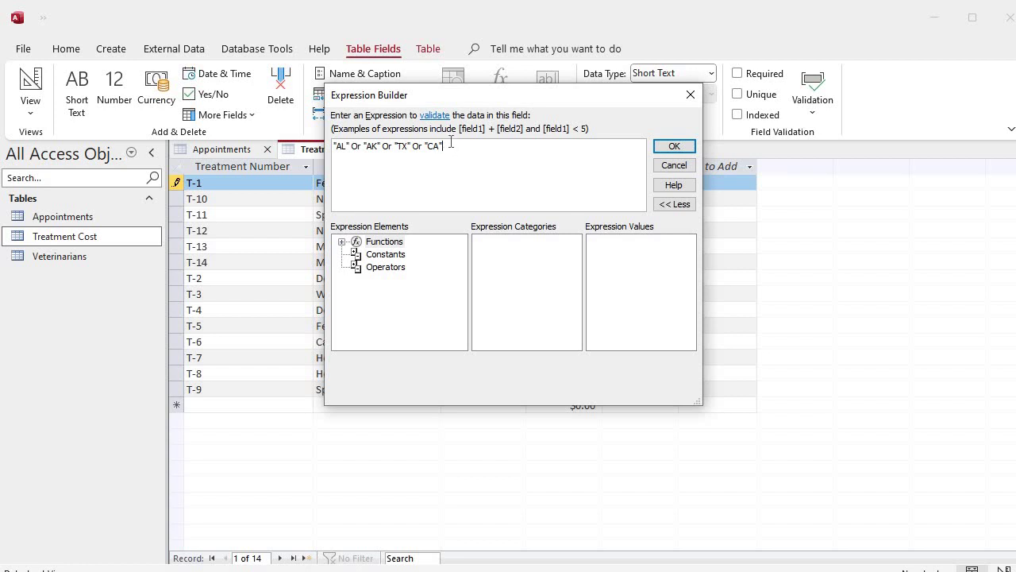
drag(450, 143, 327, 154)
key(ctrl+c)
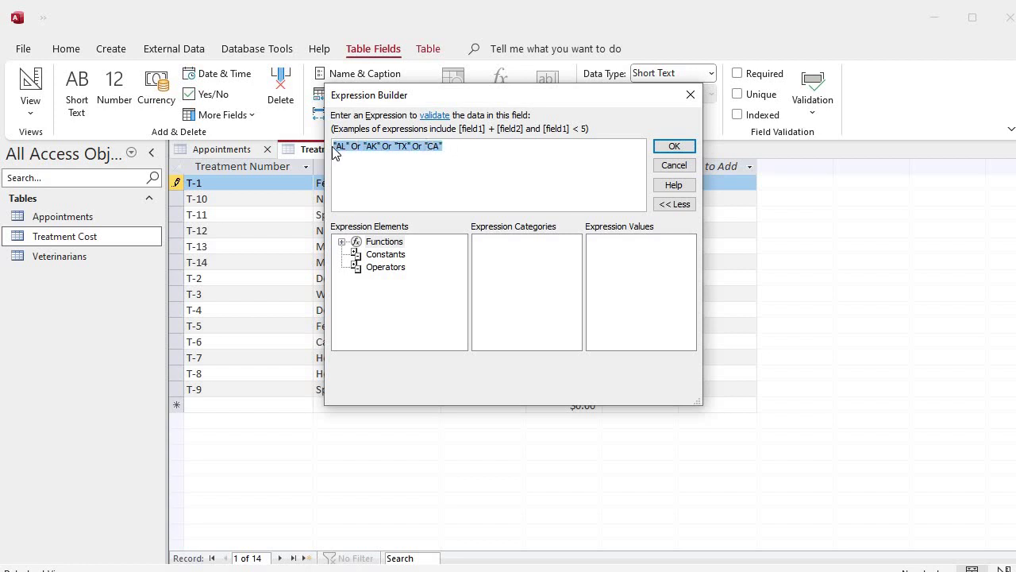
click(675, 147)
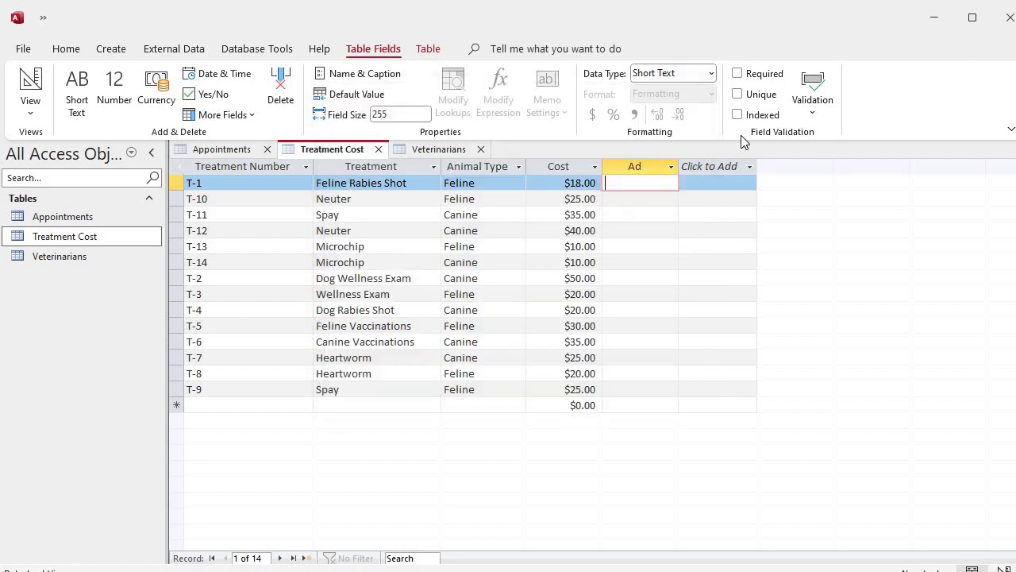
Step: Replace the example in the Ad field's validation message with the copied list ("AL" Or "AK" Or "TX" Or "CA")
click(813, 112)
click(835, 191)
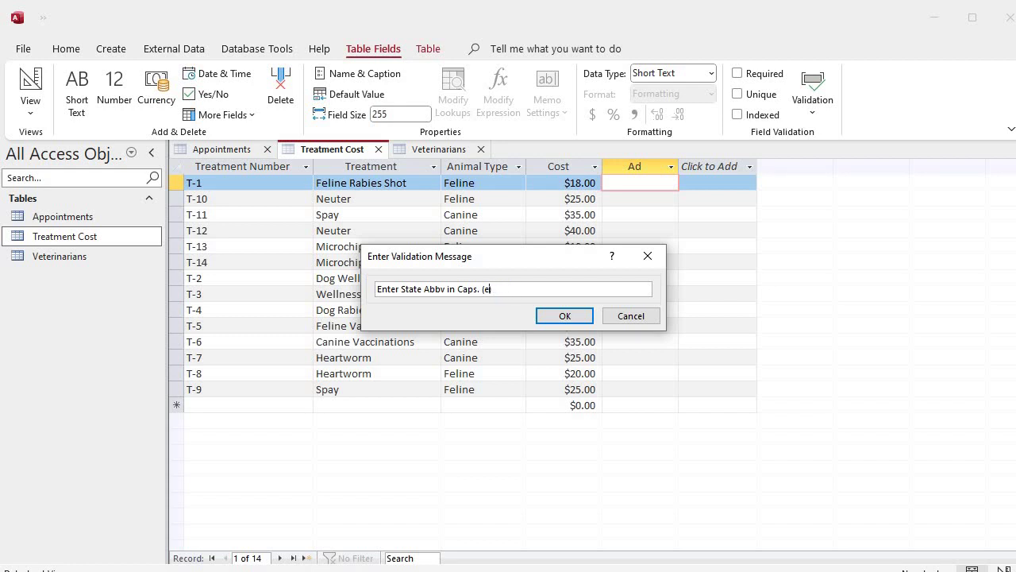
key(ctrl+v)
text())
click(558, 316)
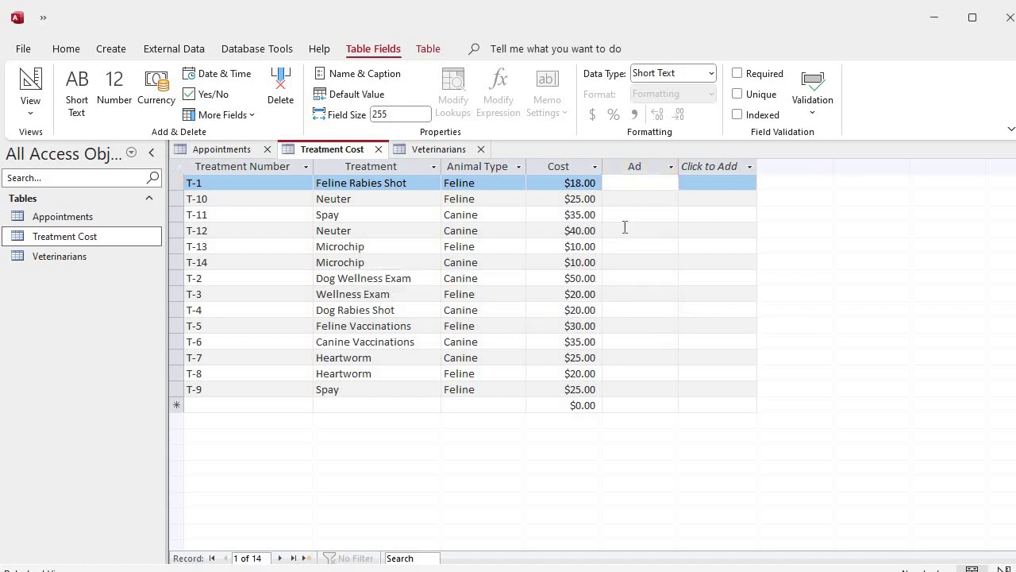
Step: Test the revised validation message by entering NY again in the Ad field of treatment T-1, and dismiss the alert
click(645, 184)
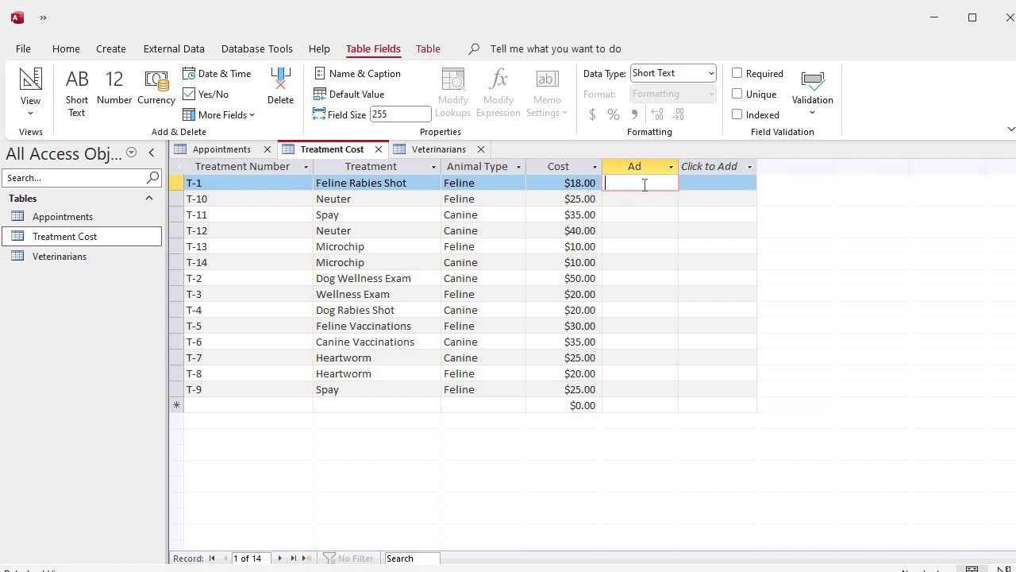
text(NY)
key(Return)
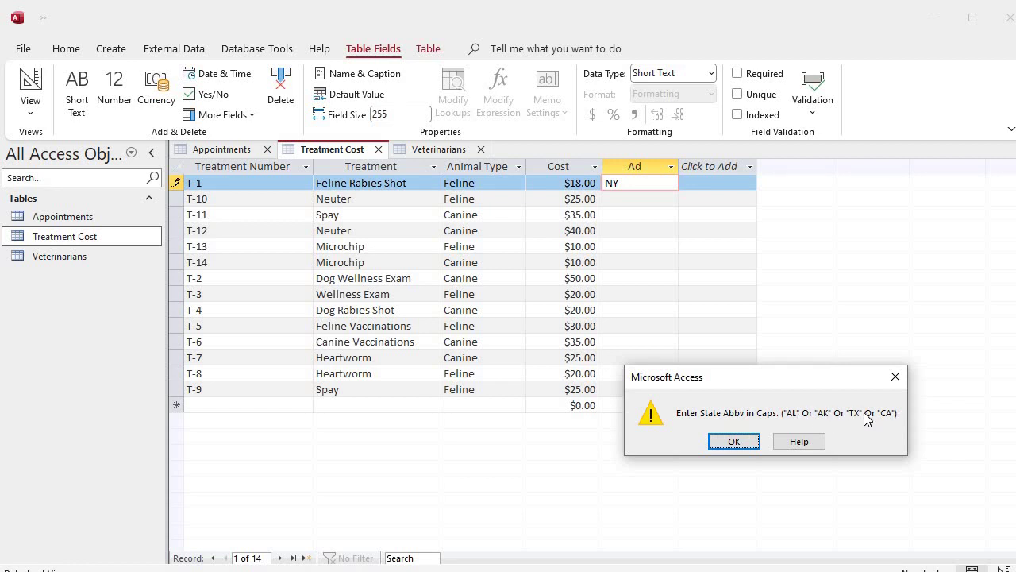
click(733, 443)
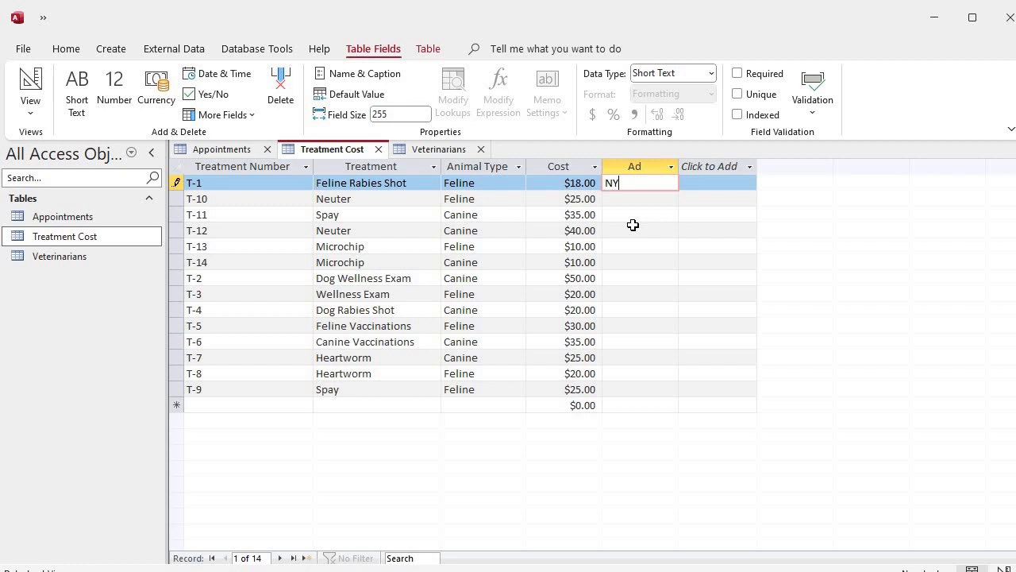
Step: Enter TX as the Ad value of treatment T-1 and lowercase tx as the Ad value of treatment T-10
key(BackSpace)
text(TX)
key(Tab)
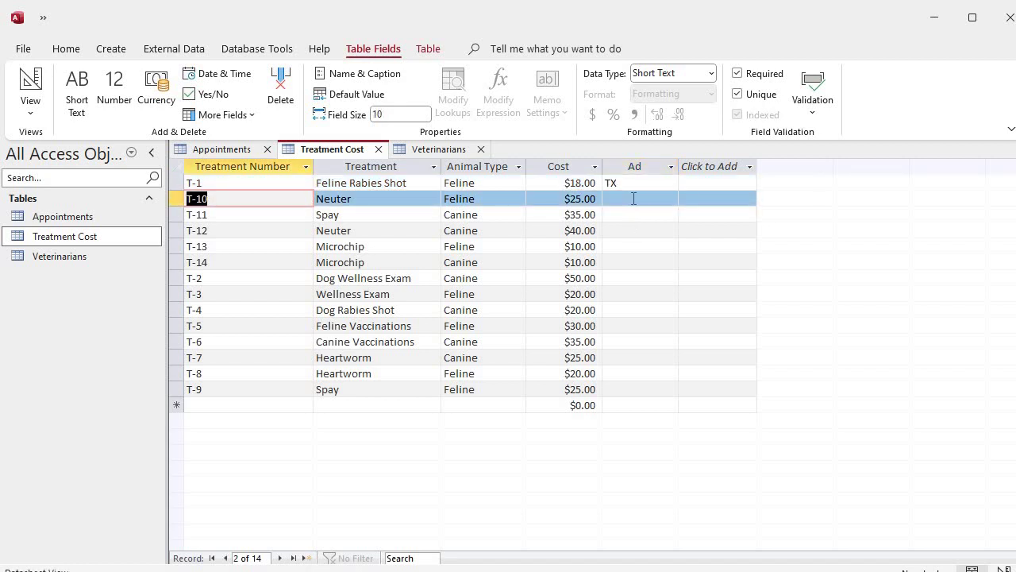
click(634, 198)
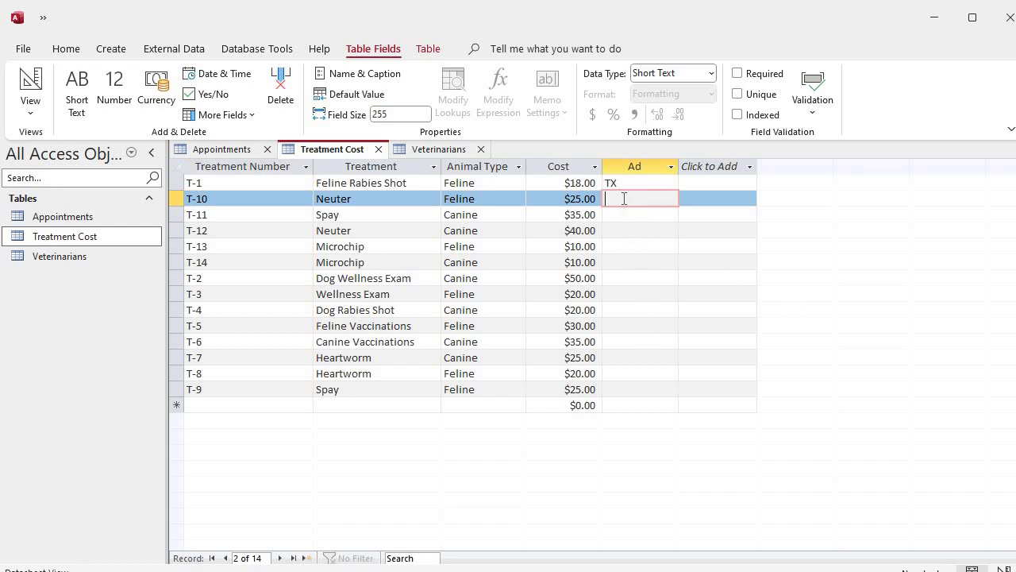
text(tx)
key(Tab)
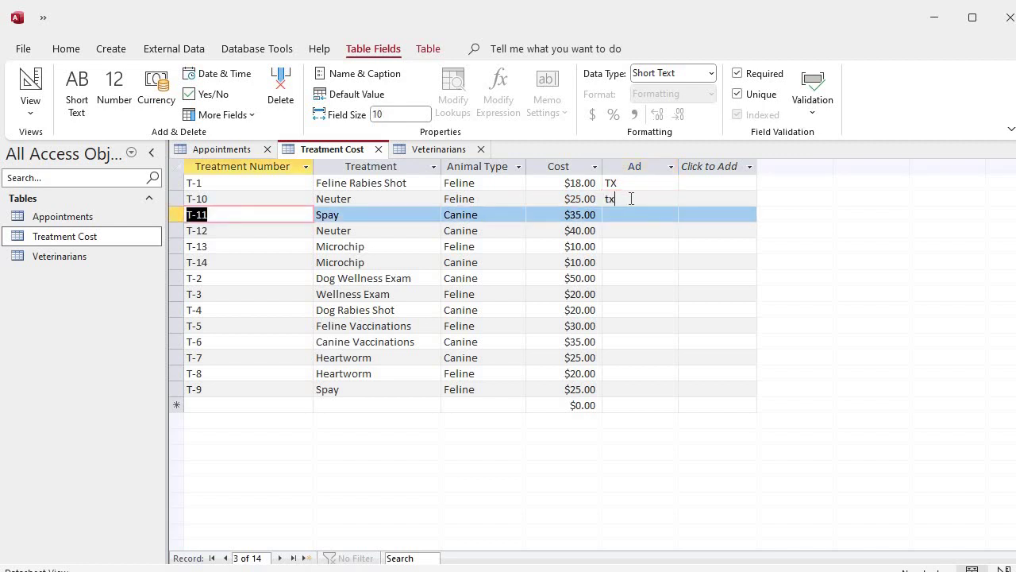
Step: Review the Ad field's validation rule expression and close it without changes
click(632, 199)
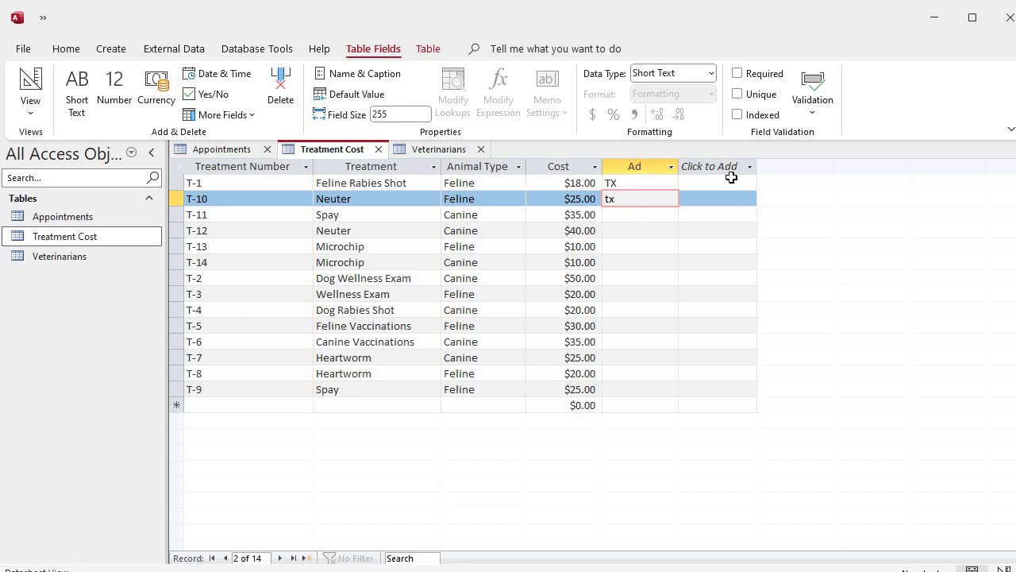
click(812, 100)
click(840, 153)
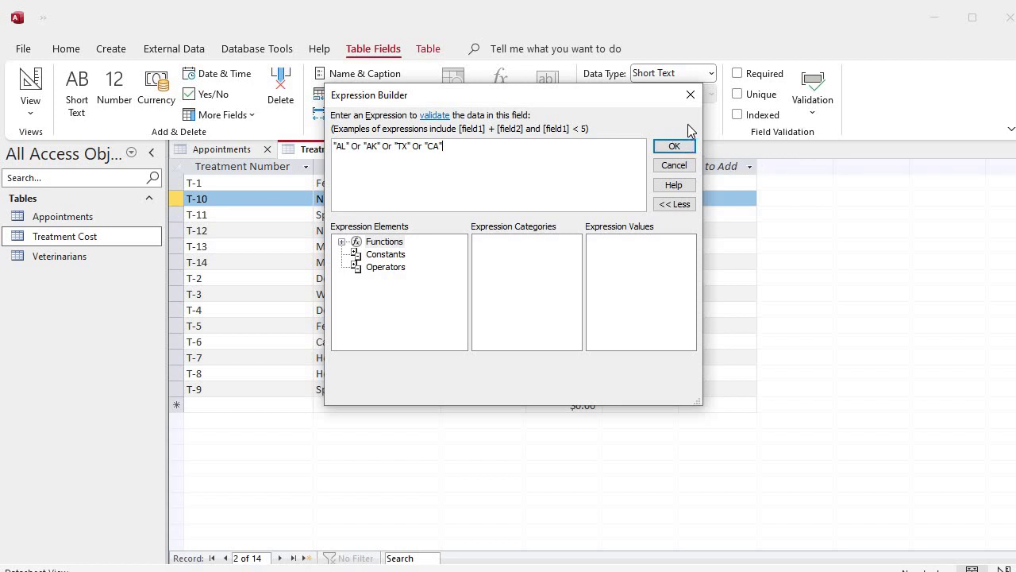
click(690, 95)
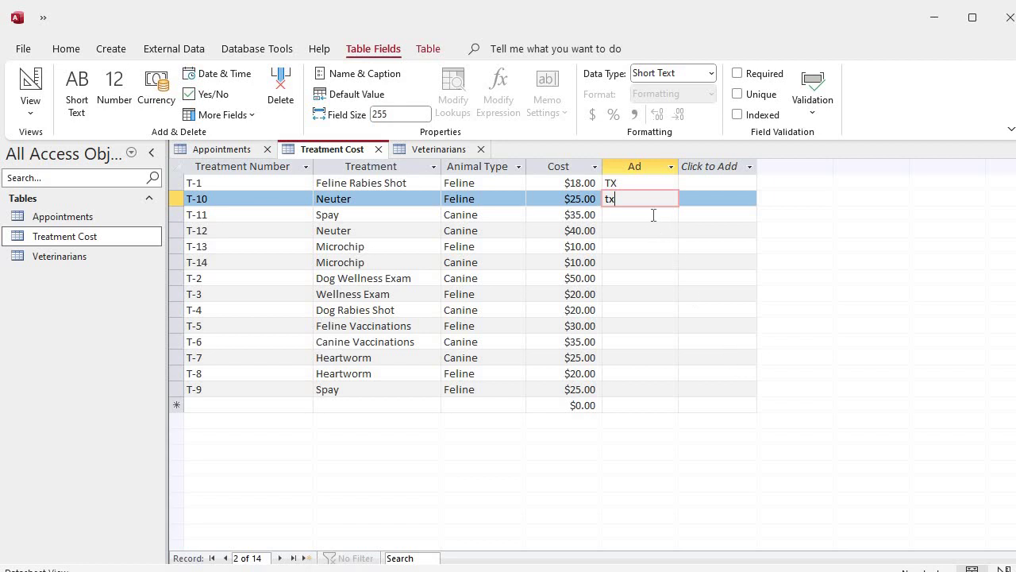
Step: Permanently delete the Ad field and all its data from the Treatment Cost table
click(652, 168)
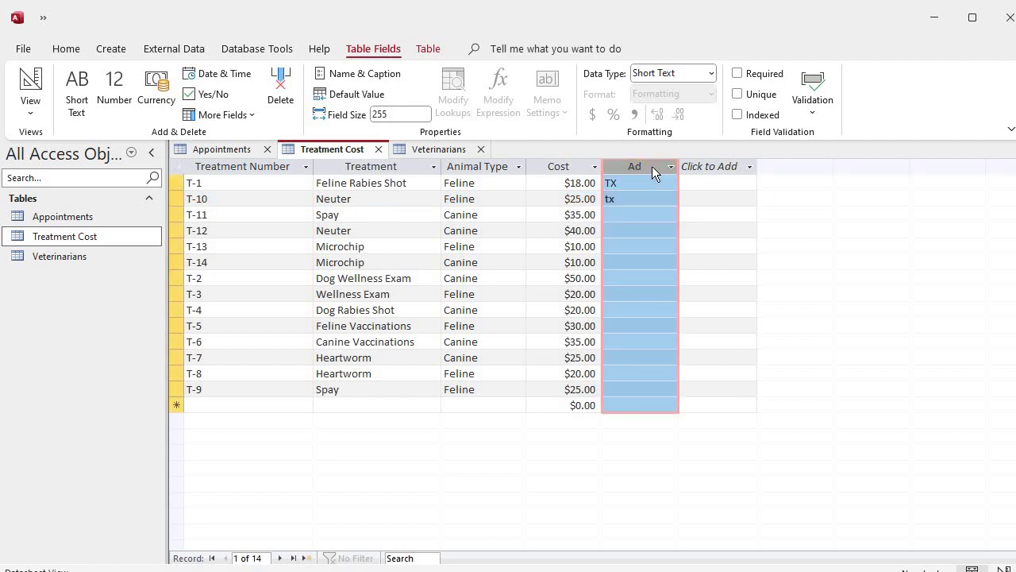
right_click(652, 171)
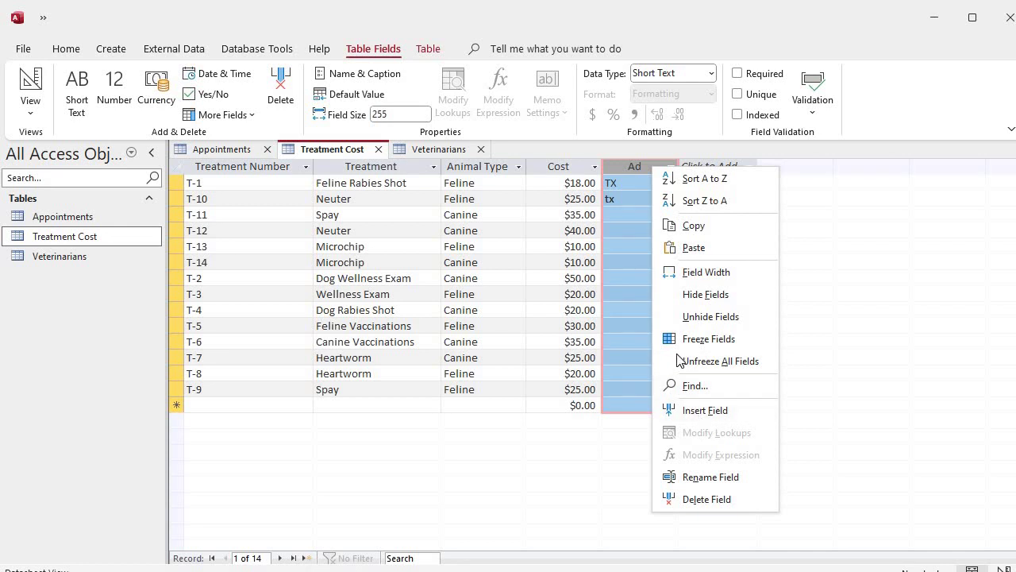
click(625, 163)
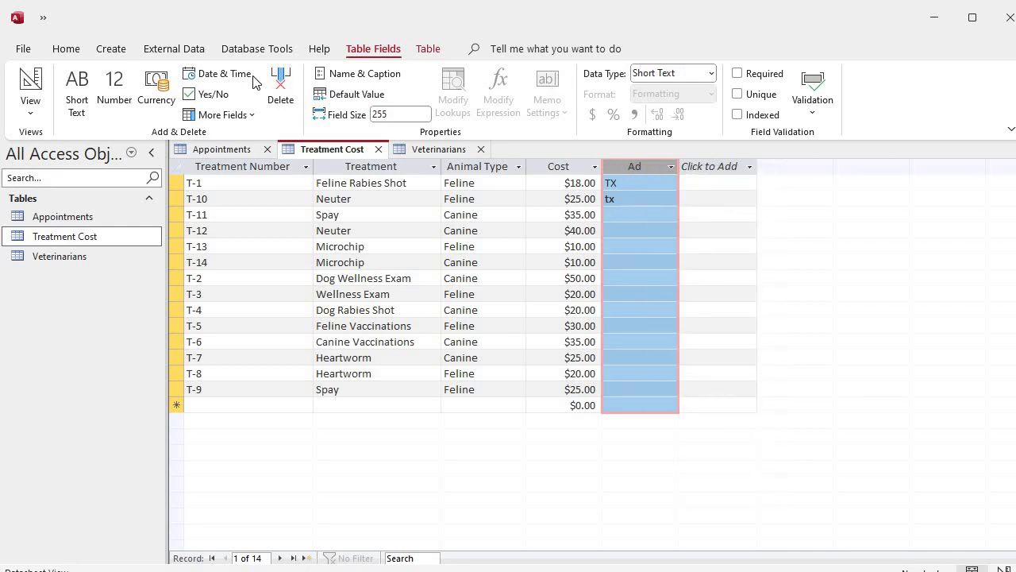
click(71, 52)
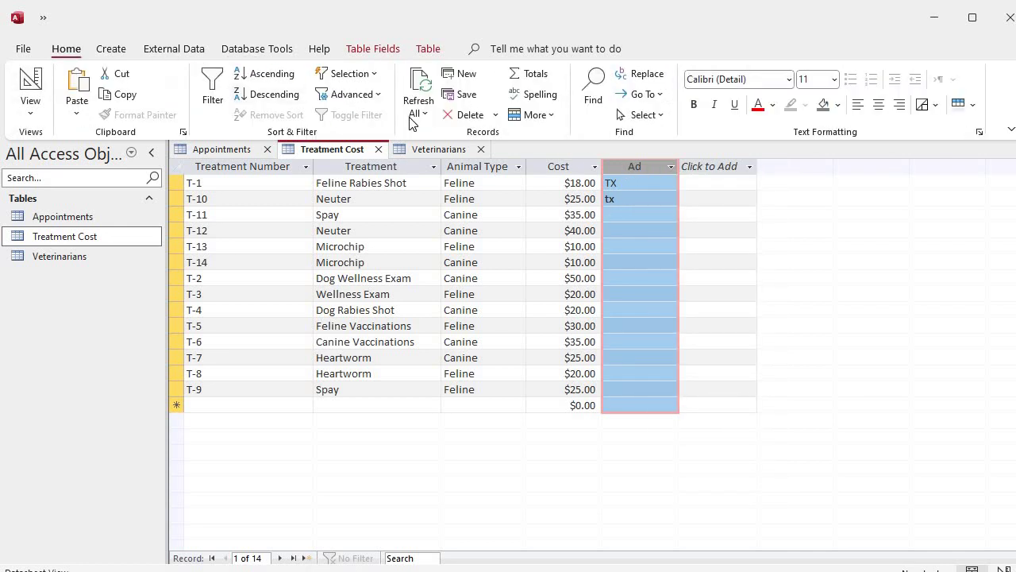
click(461, 117)
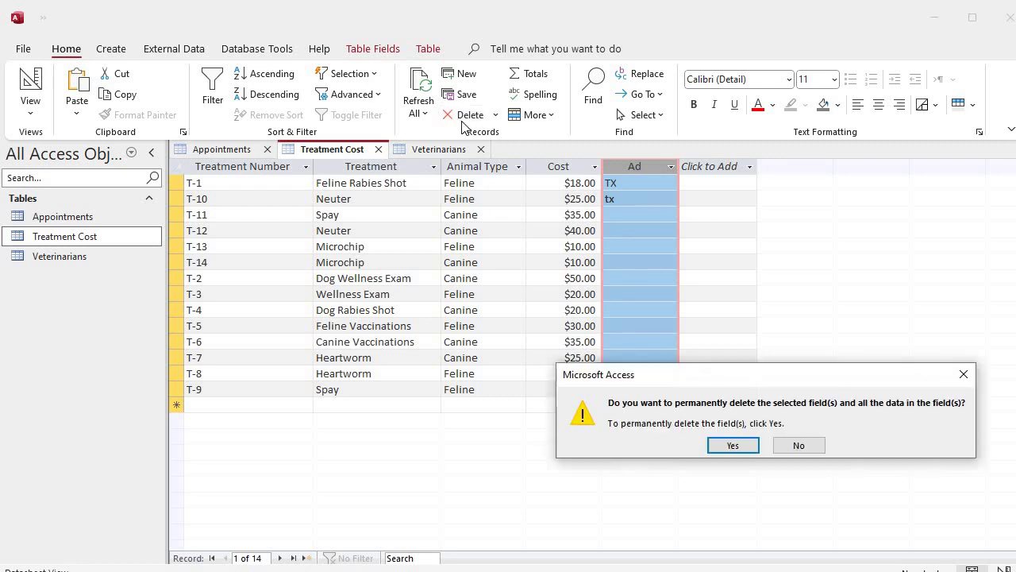
click(732, 445)
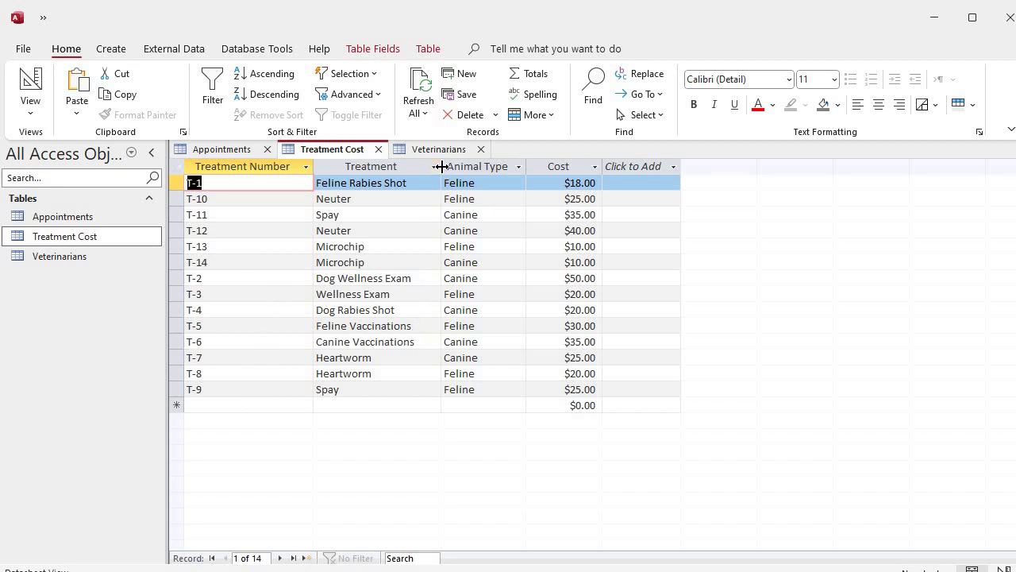
Step: Widen the Treatment column moderately and make the rows of the Treatment Cost table slightly taller
drag(442, 166, 535, 167)
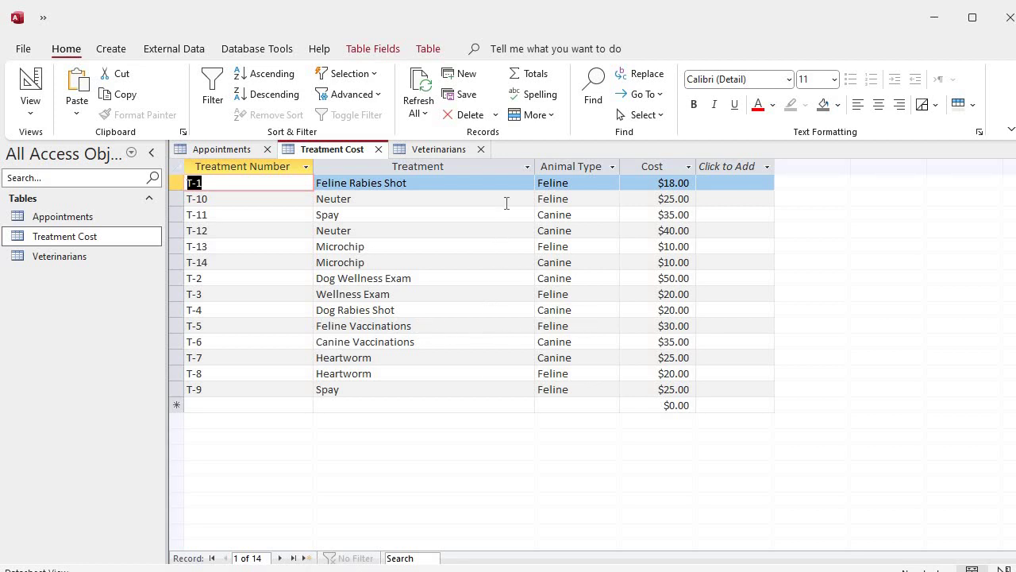
drag(535, 167, 487, 173)
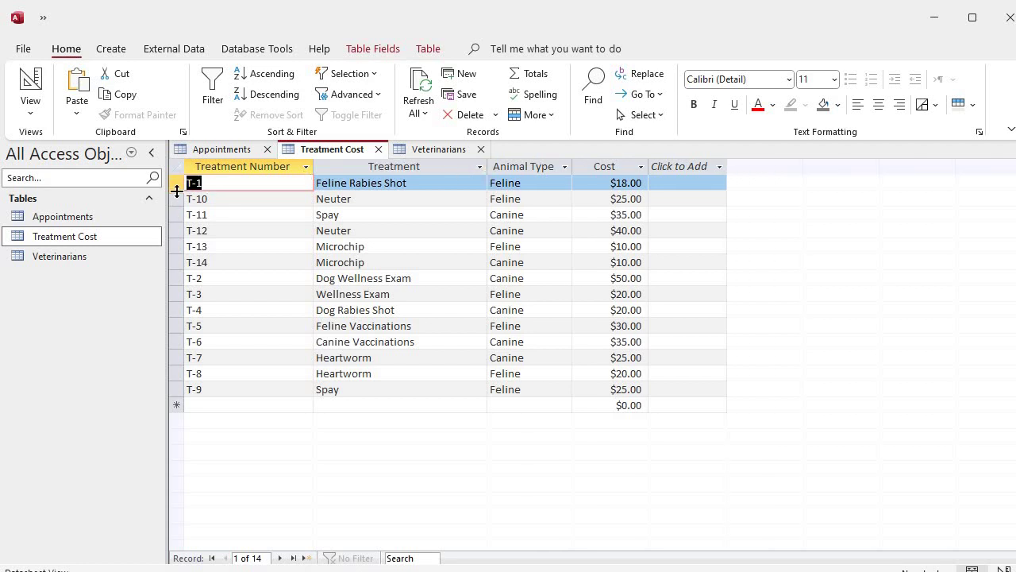
drag(176, 191, 172, 216)
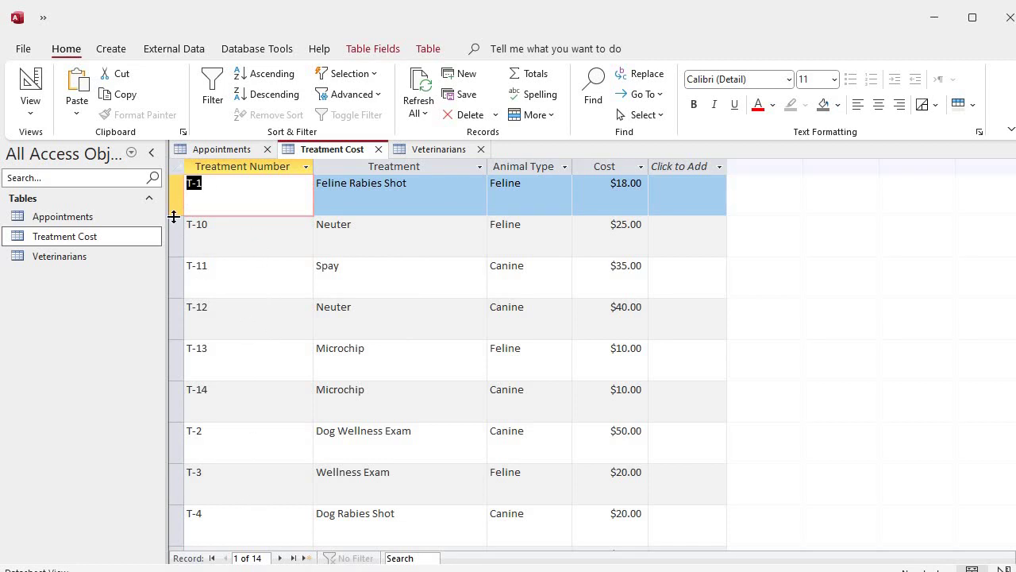
drag(174, 216, 174, 192)
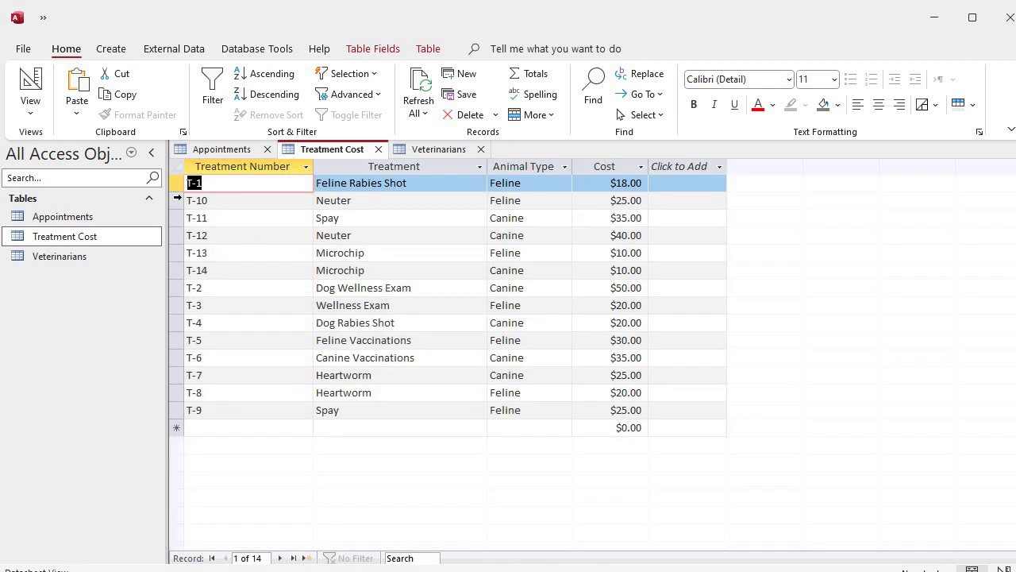
Step: Select the entire Treatment column, and after that the whole record of treatment T-10
click(439, 164)
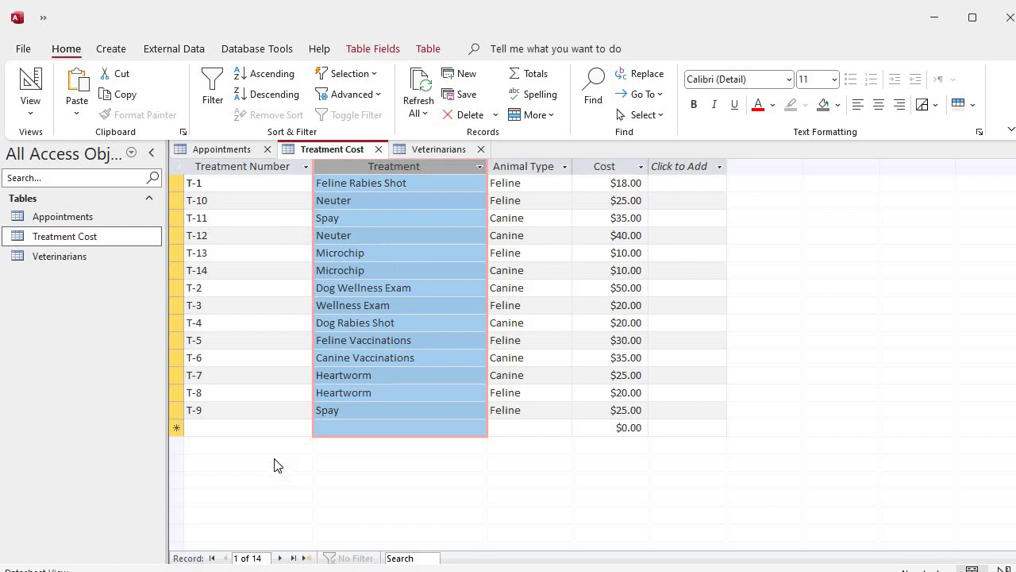
click(196, 202)
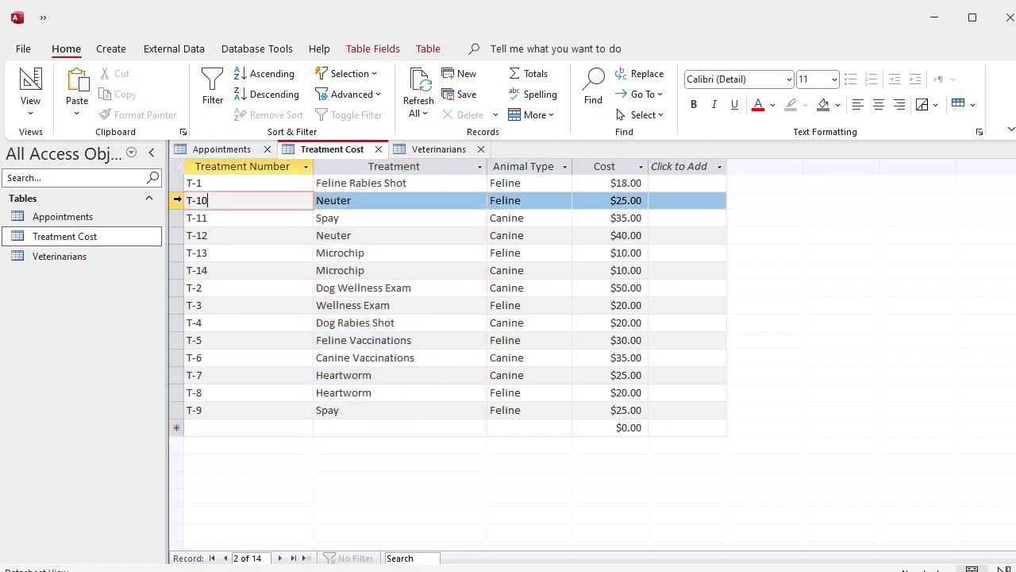
click(177, 202)
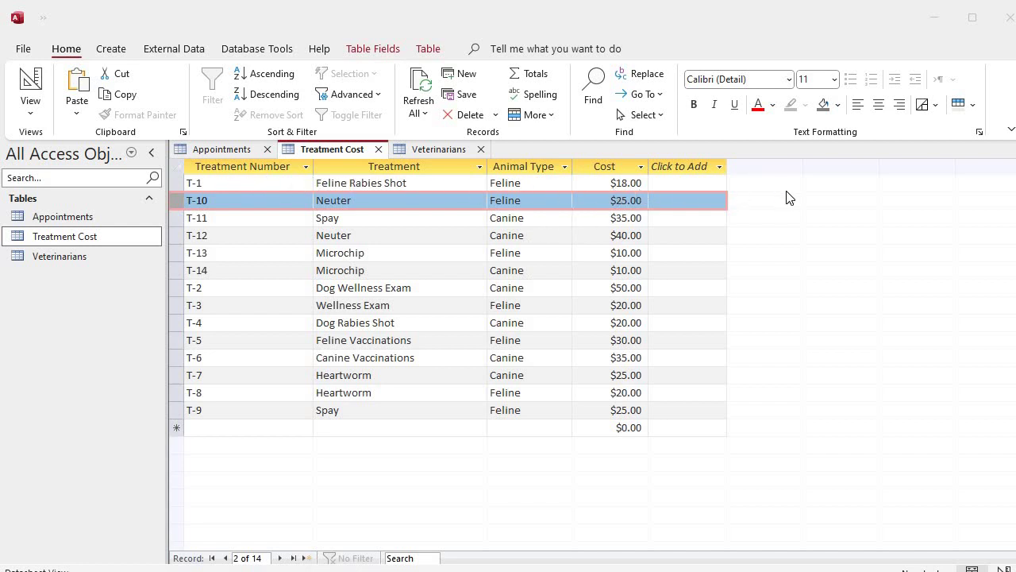
Step: Hide the Street Address and City fields in the Veterinarians table
double_click(42, 256)
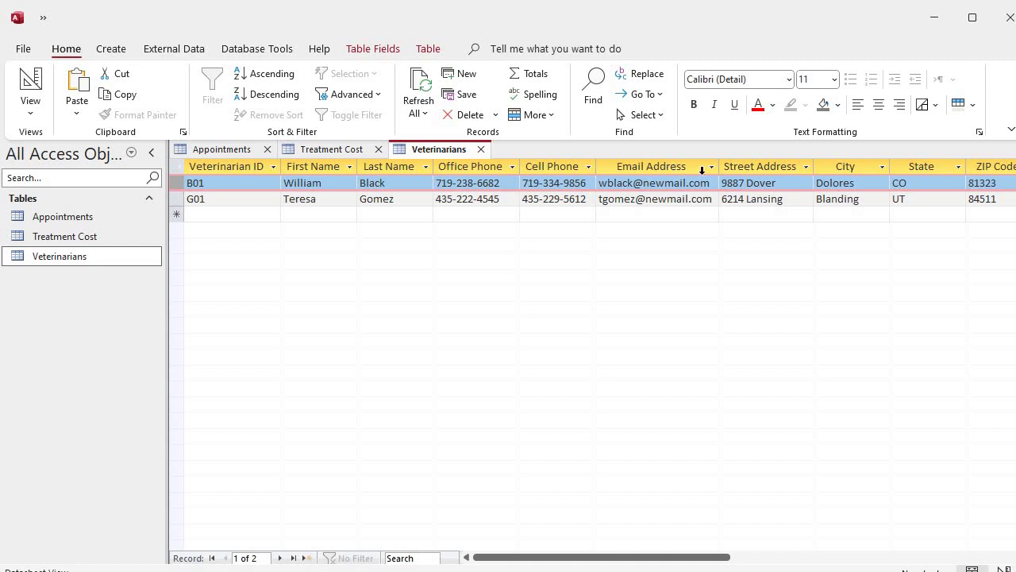
click(761, 165)
right_click(760, 164)
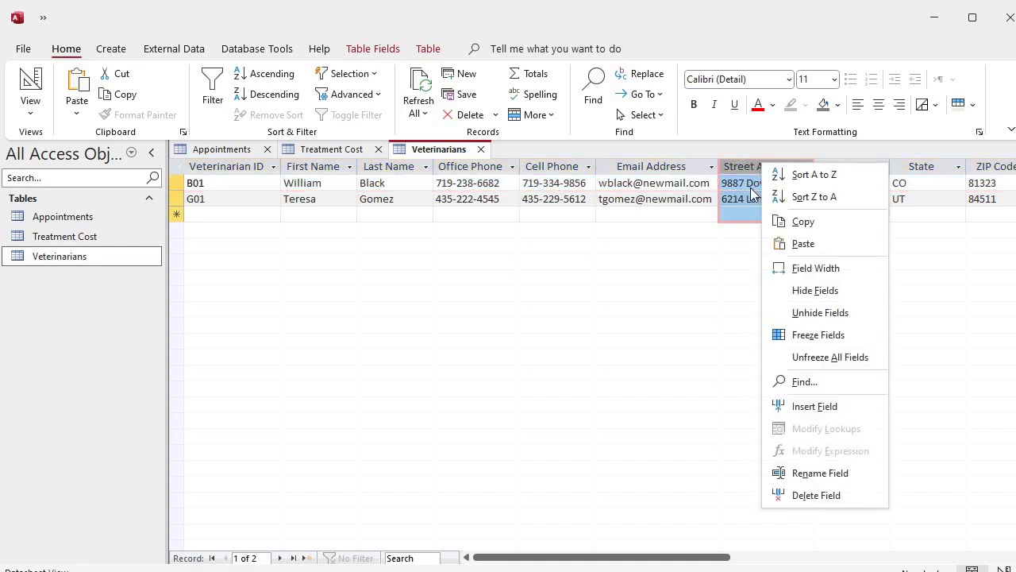
click(811, 290)
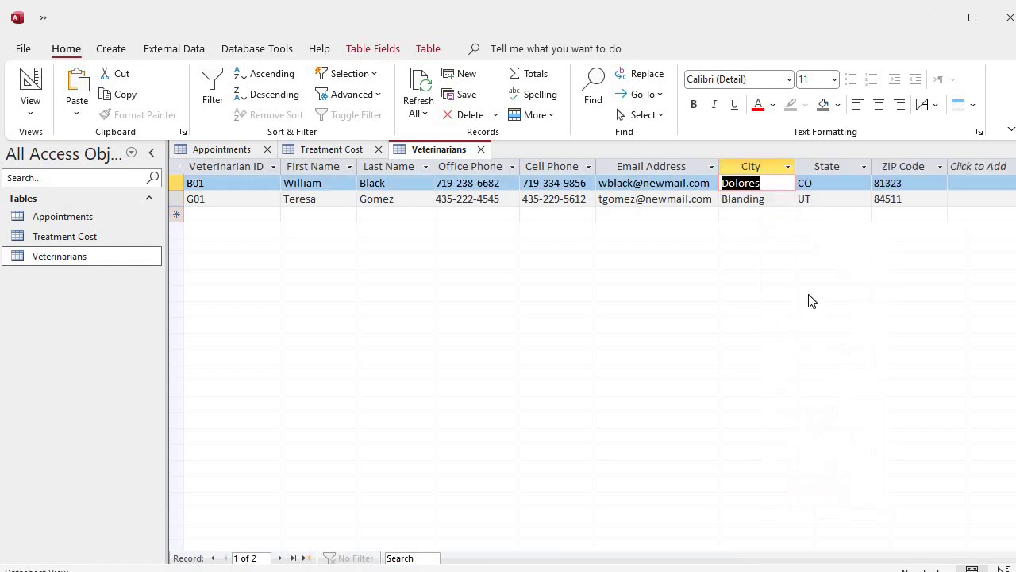
right_click(755, 166)
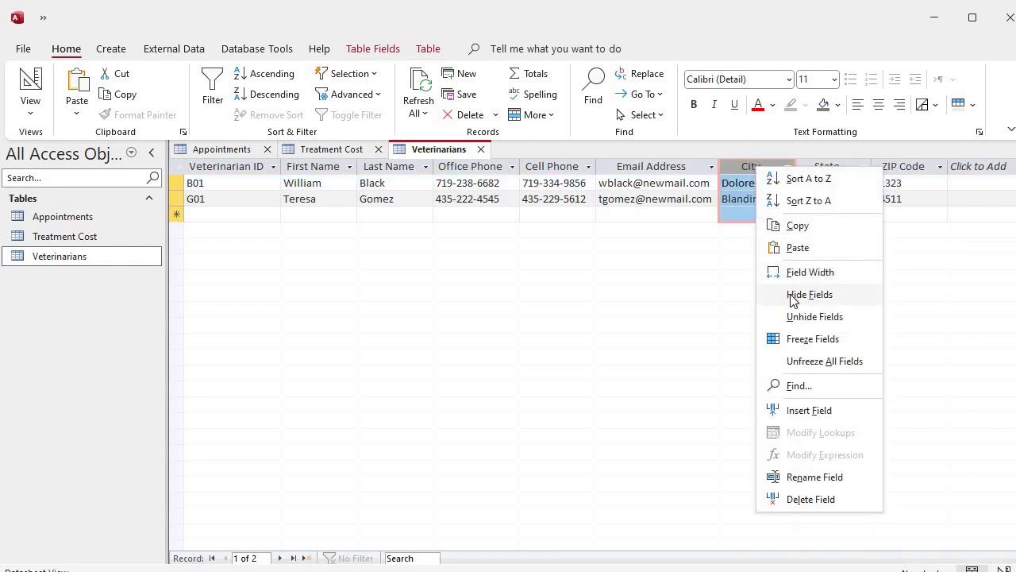
click(795, 292)
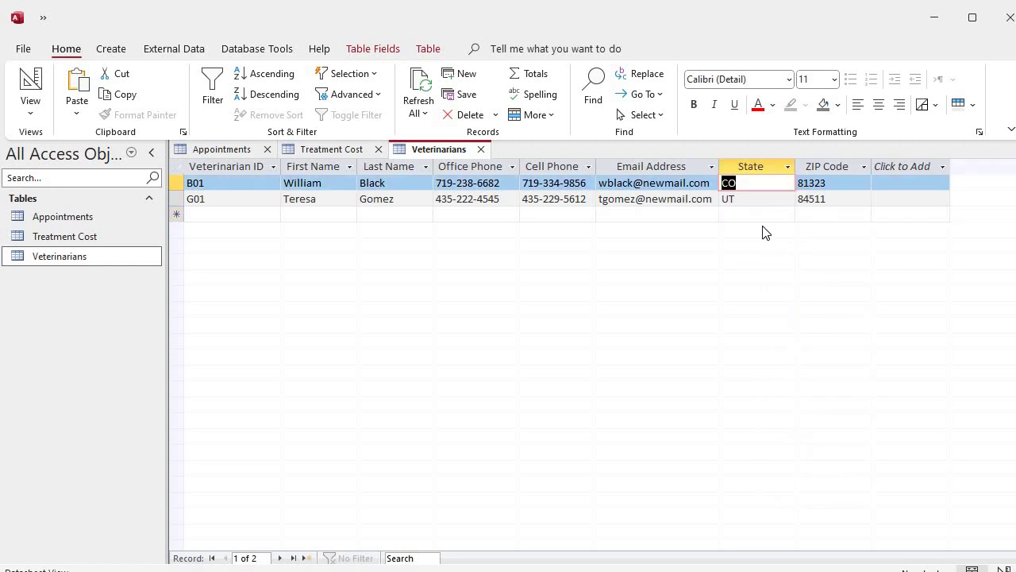
Step: Unhide the Street Address and City fields of the Veterinarians table
right_click(749, 171)
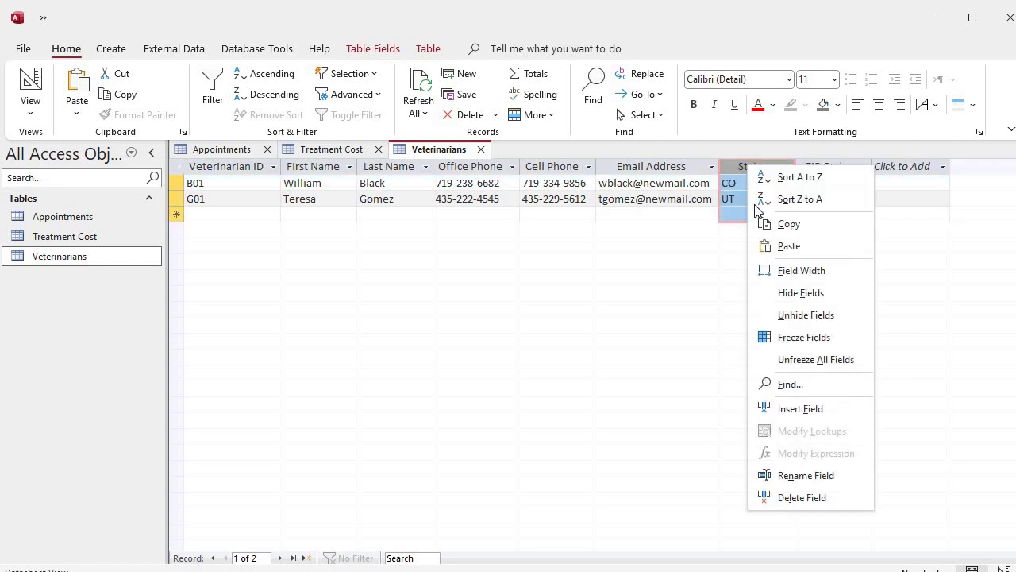
click(786, 315)
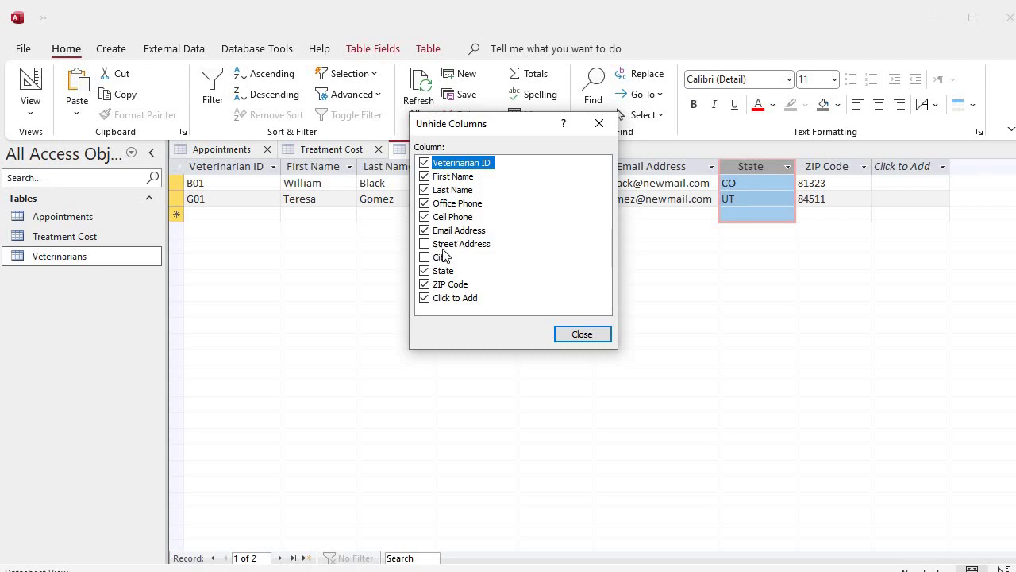
click(424, 245)
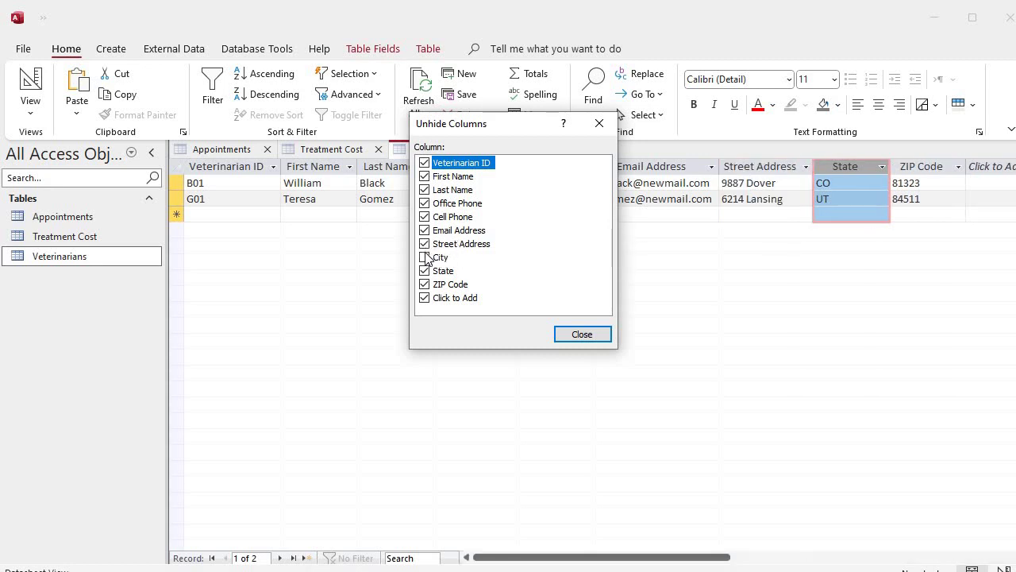
click(424, 257)
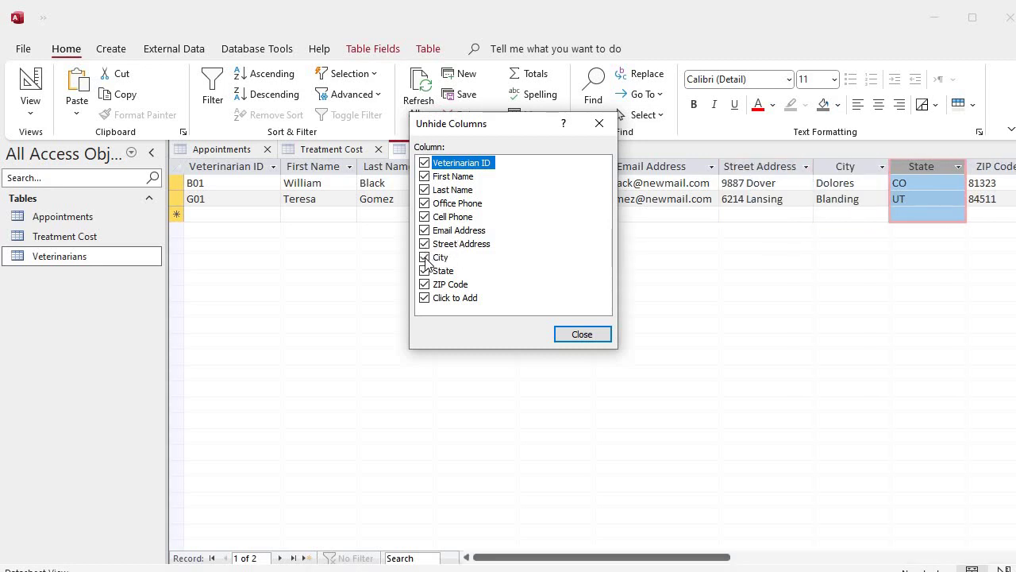
Step: Hide the Cell Phone, Email Address and ZIP Code fields temporarily, restore all three, and close the column visibility list
click(425, 217)
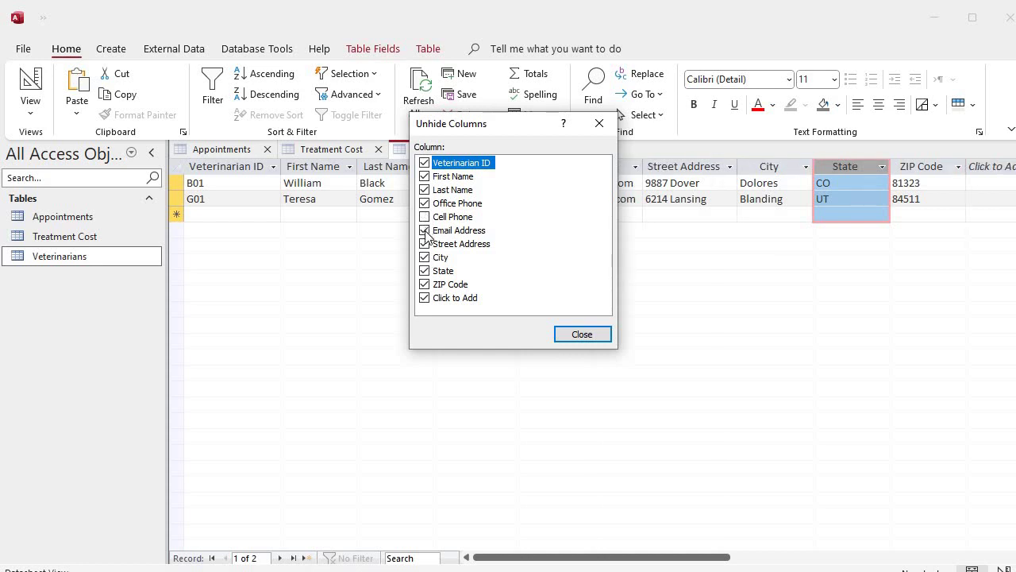
click(425, 230)
click(425, 284)
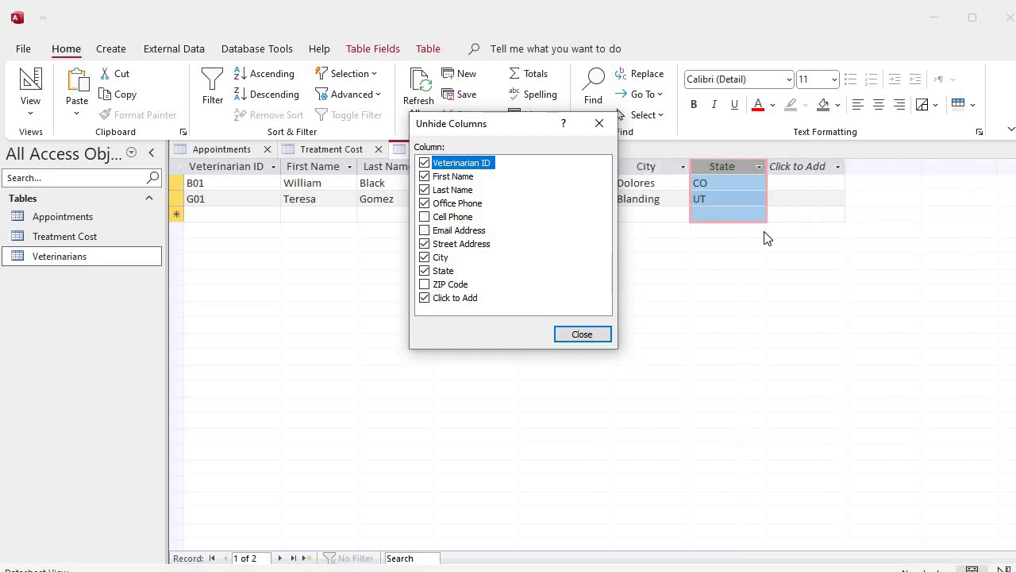
click(425, 284)
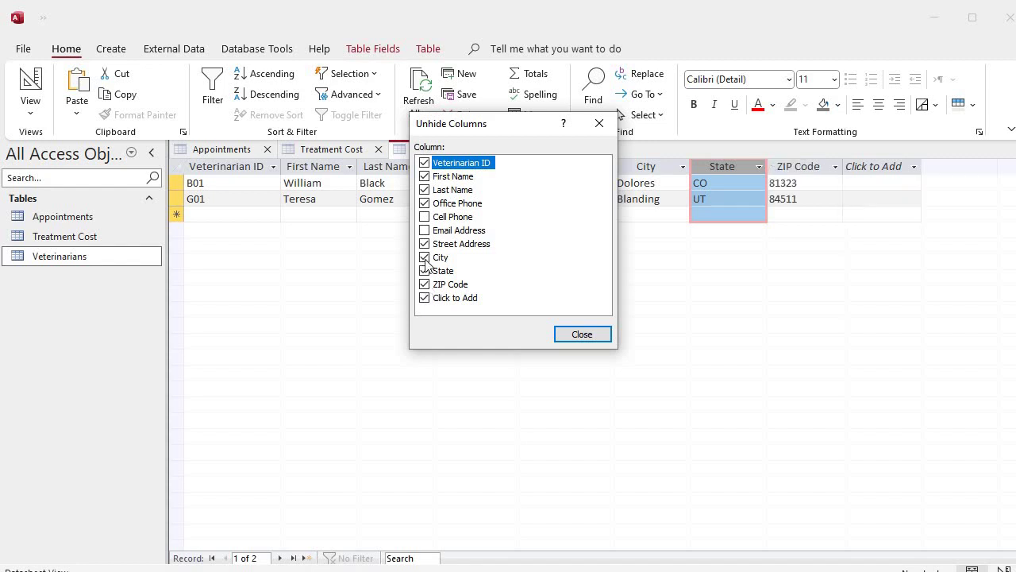
click(425, 230)
click(425, 217)
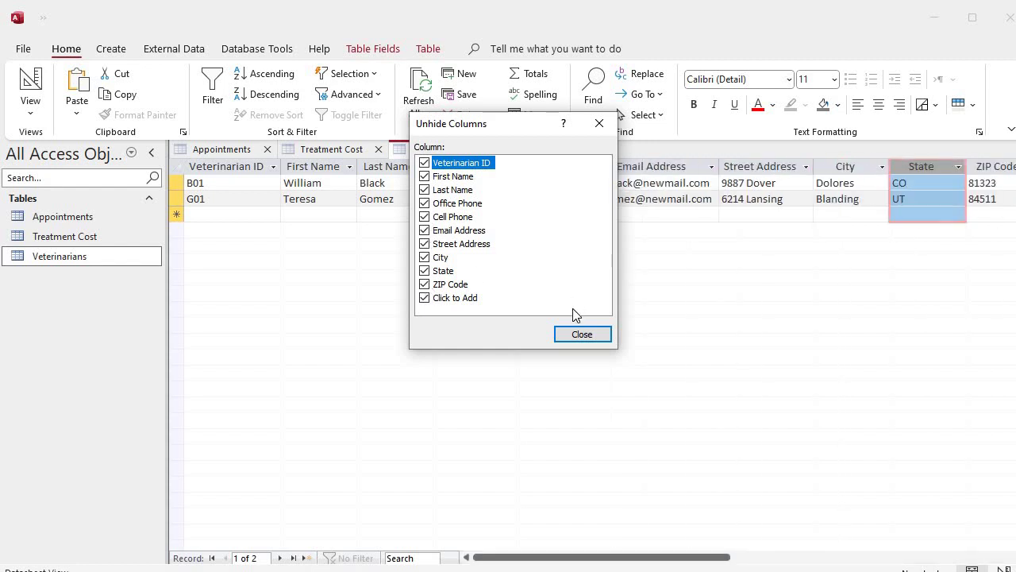
click(575, 334)
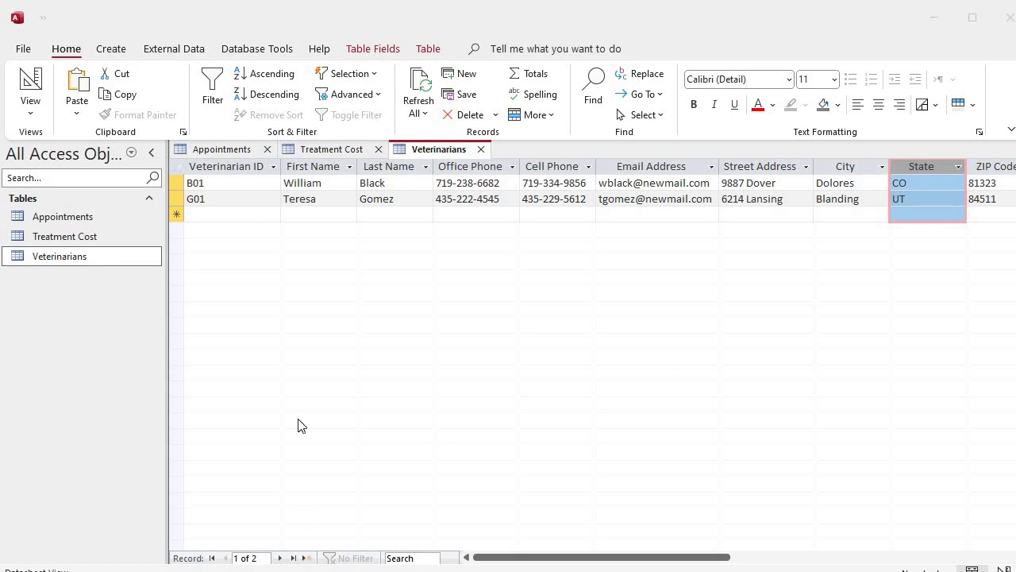
Step: Return to the Treatment Cost table and place the cursor in the Treatment field of the blank new record
double_click(69, 237)
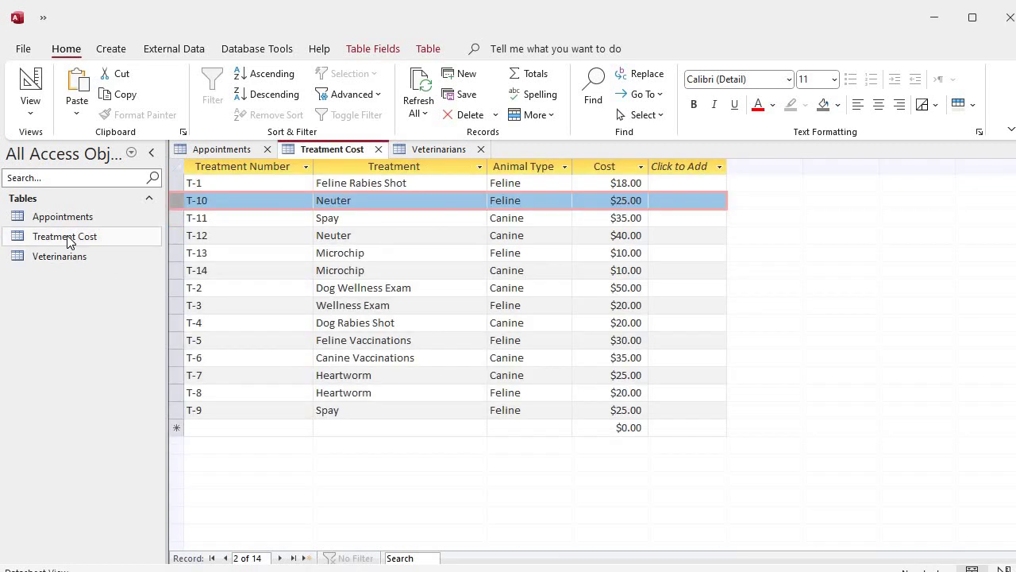
click(337, 427)
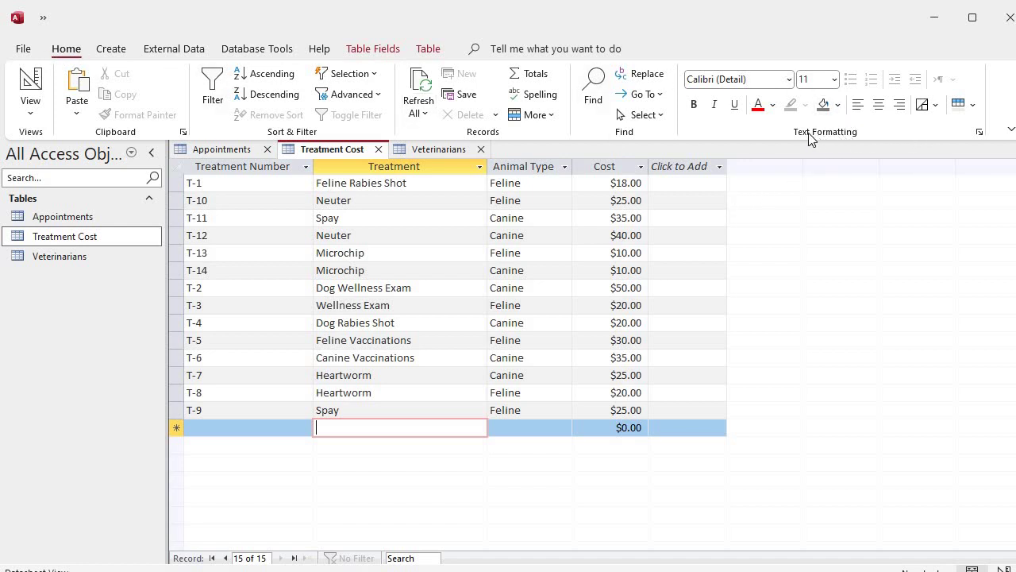
click(981, 132)
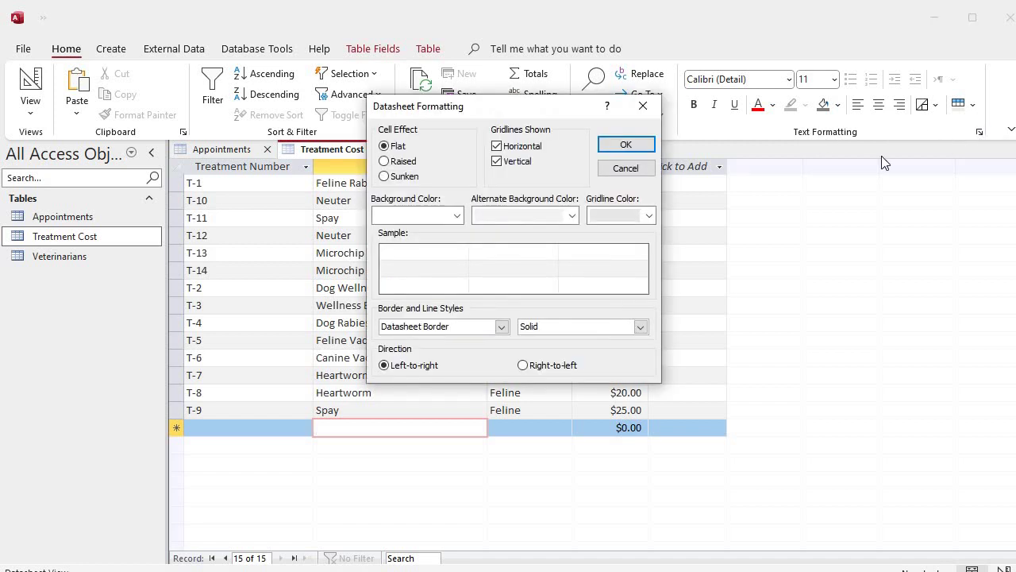
click(571, 216)
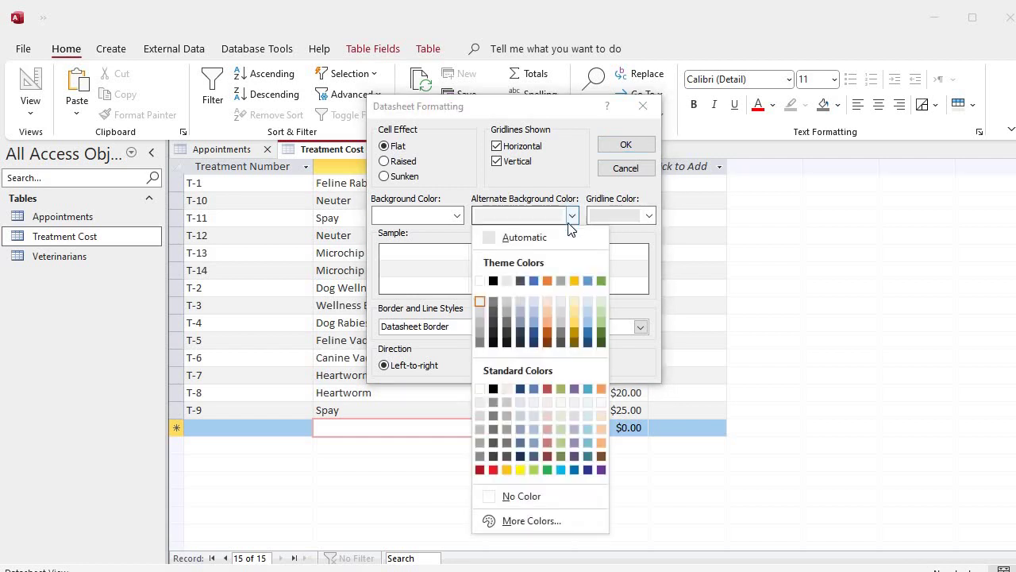
click(535, 304)
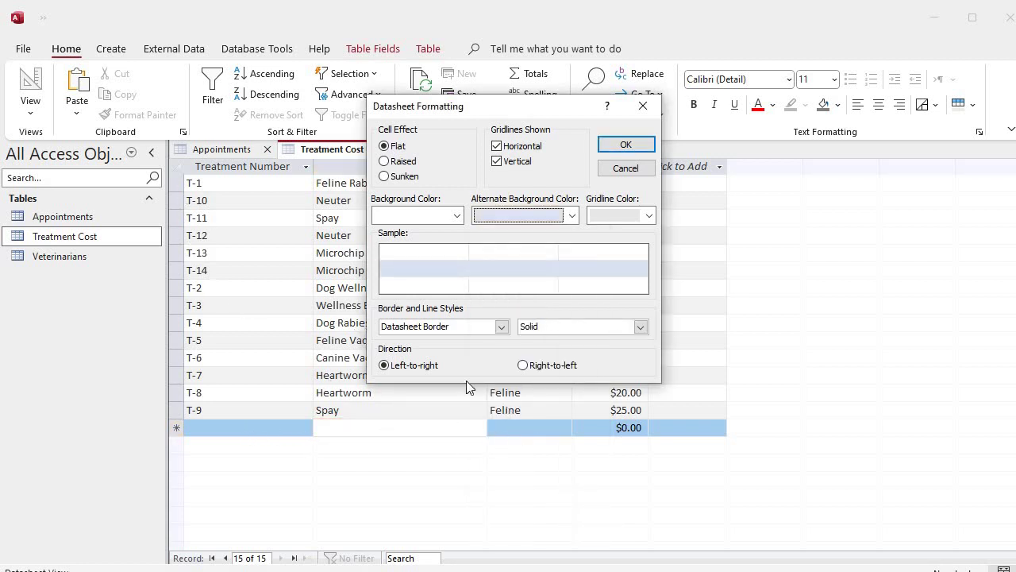
drag(572, 115, 843, 138)
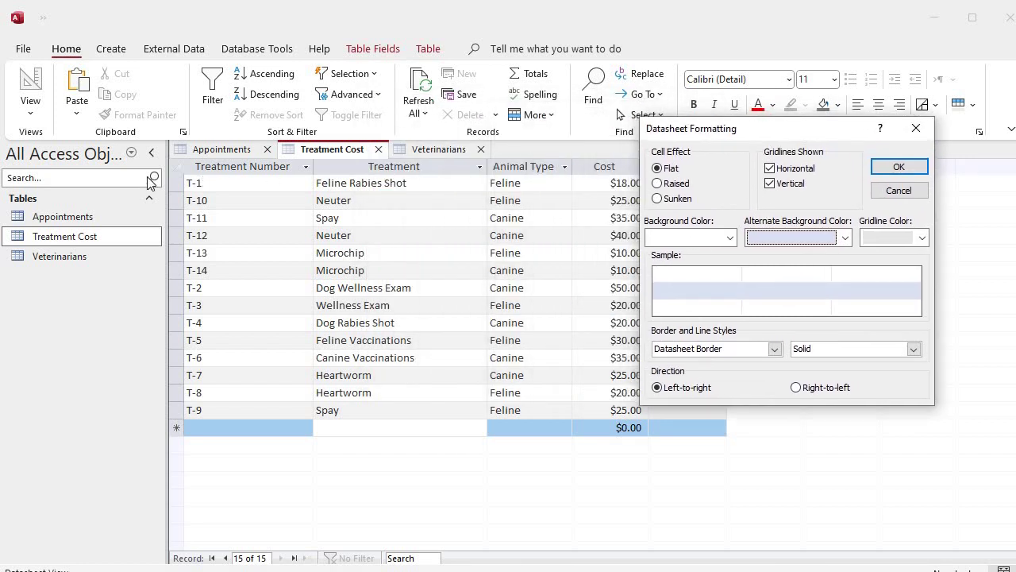
click(885, 193)
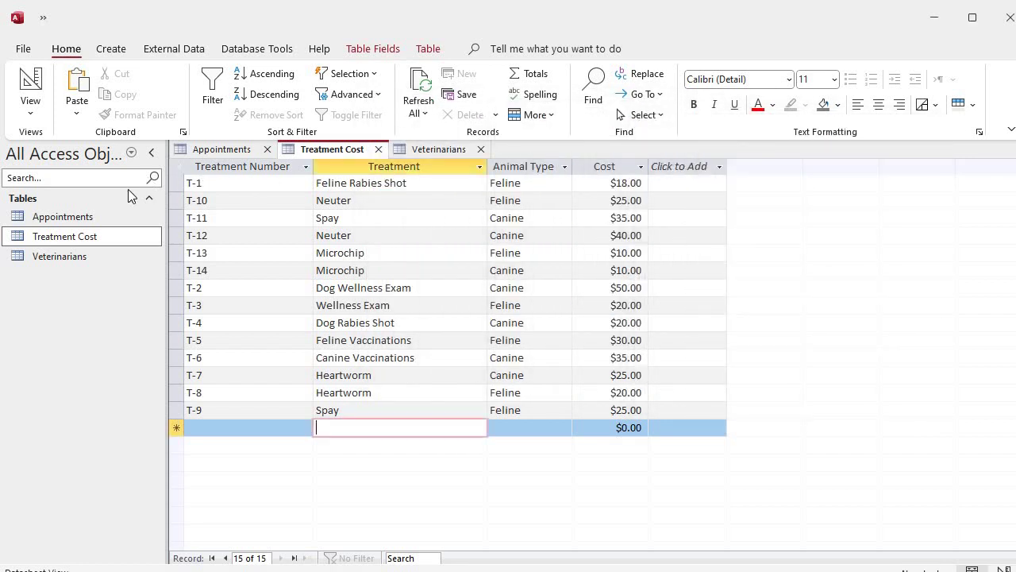
Step: Select the entire Treatment Cost datasheet and set its alternate background color to a light blue theme shade
click(177, 167)
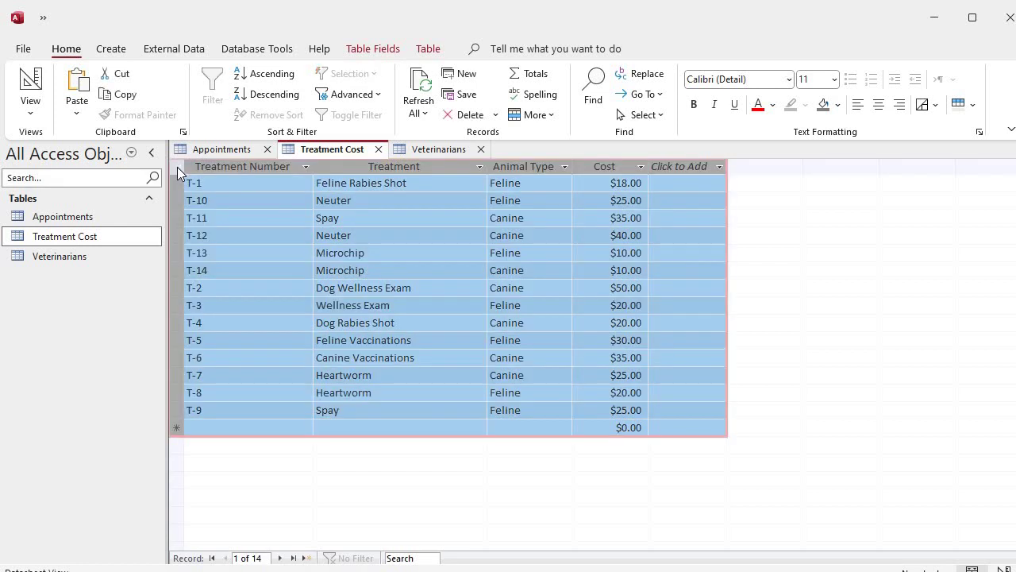
click(977, 133)
click(572, 216)
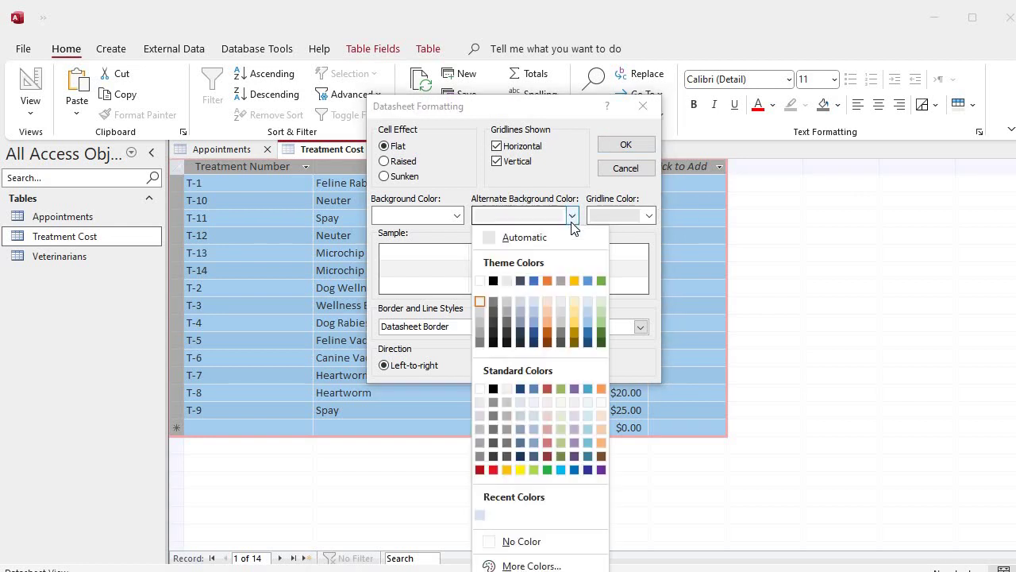
click(535, 309)
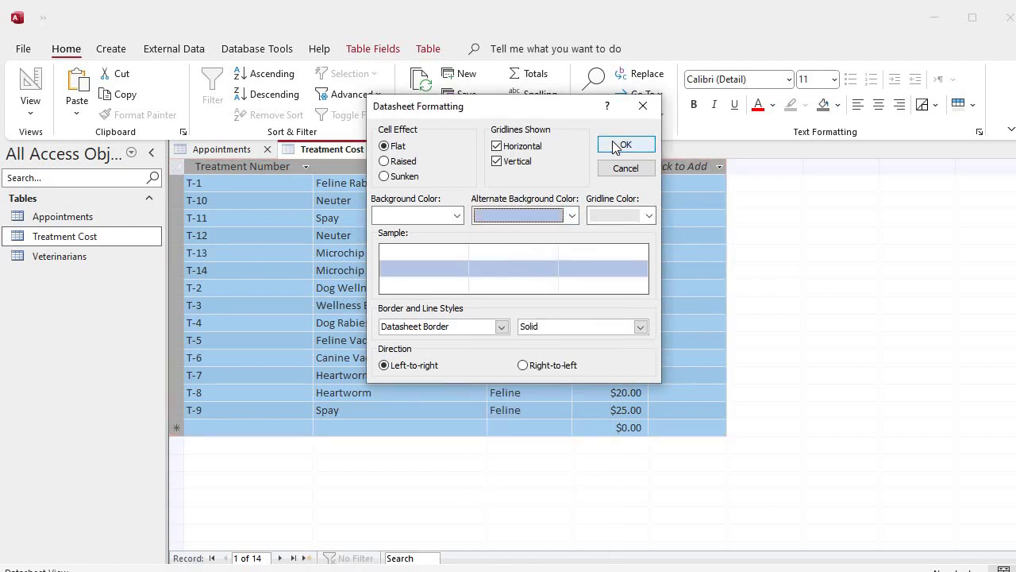
click(617, 145)
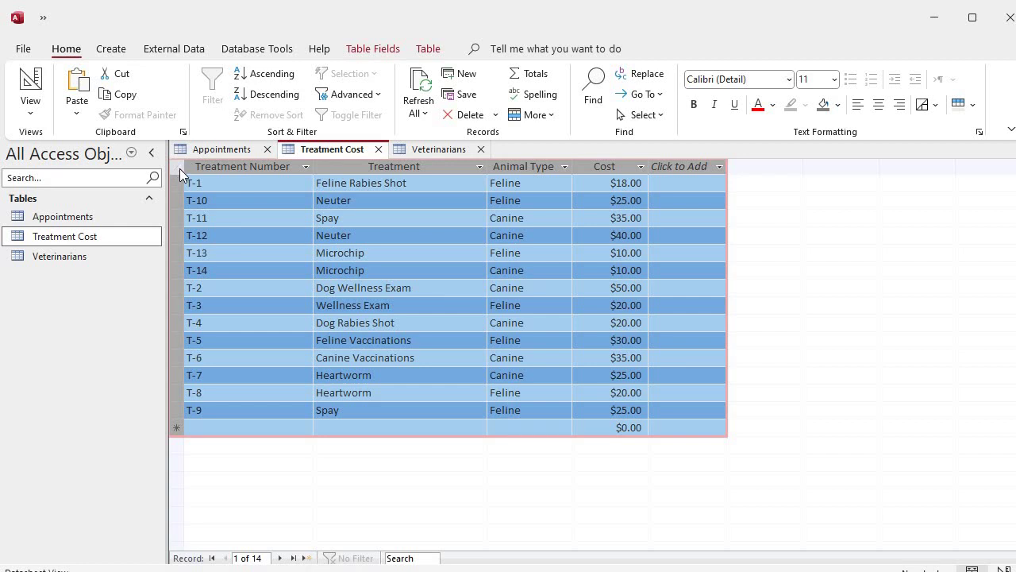
Step: Set the Treatment Cost datasheet's main background color to the white theme color
click(980, 132)
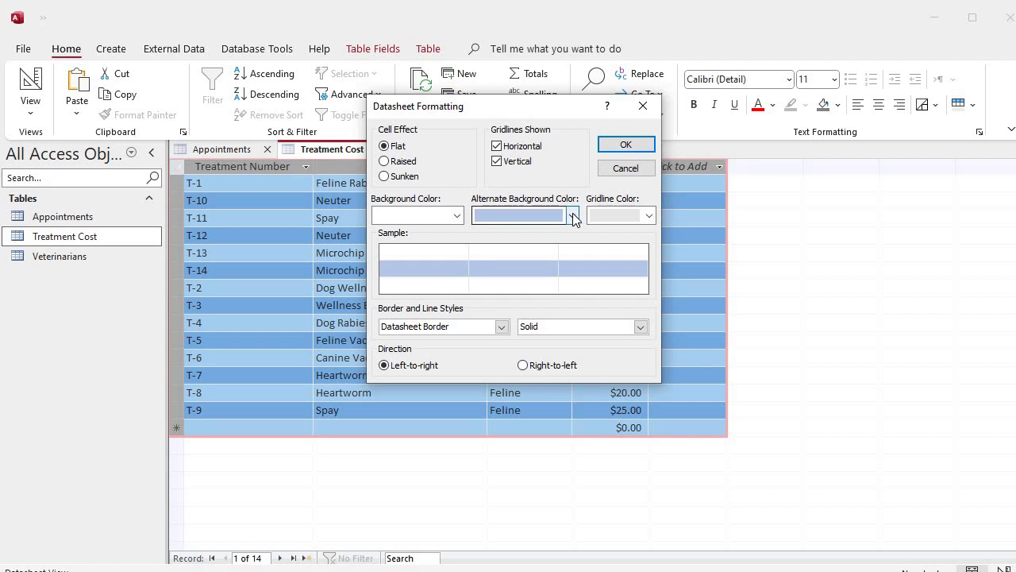
click(457, 215)
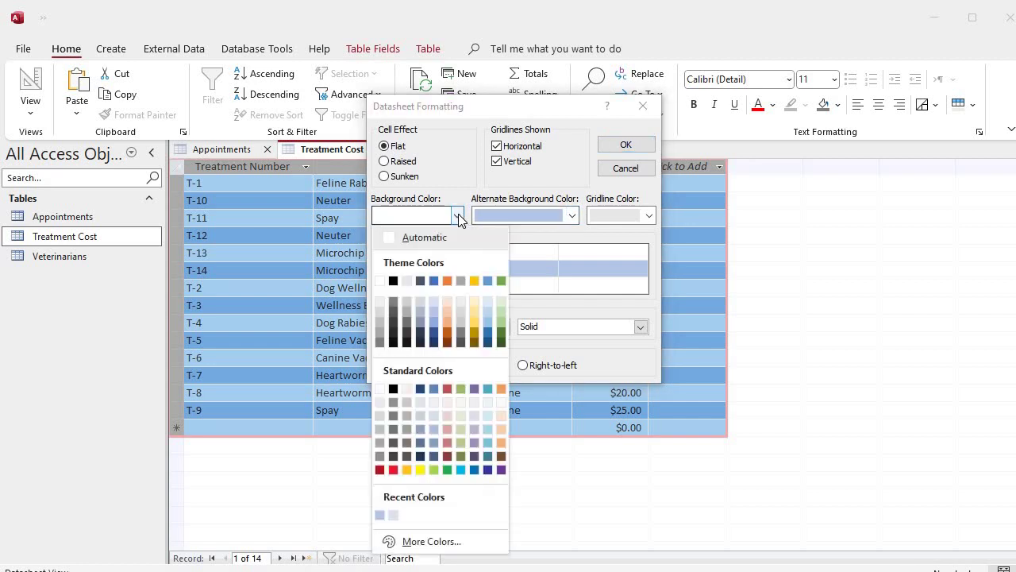
click(380, 280)
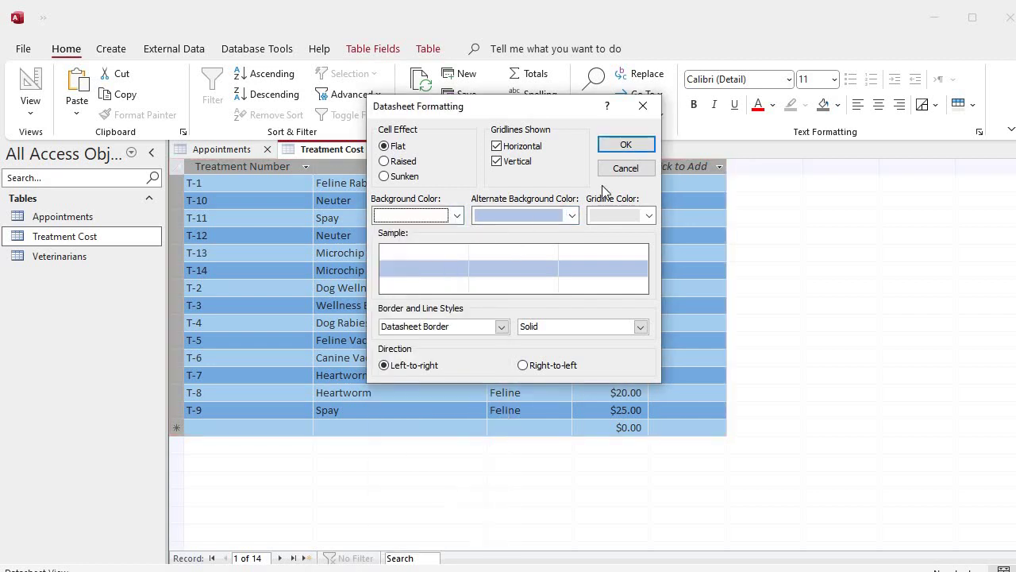
click(621, 144)
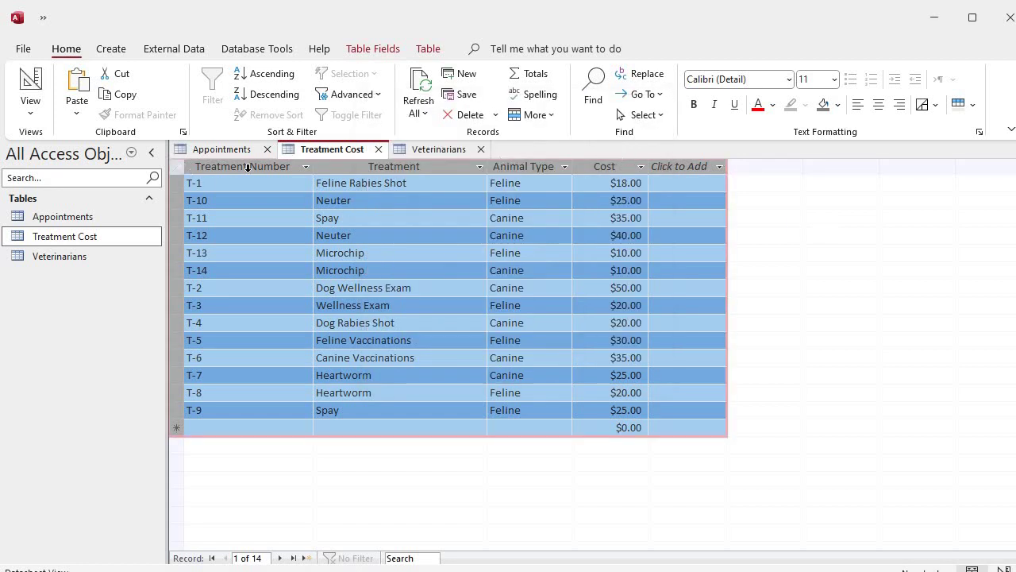
Step: Change the datasheet's alternate background color to the lightest gray shade of the white theme color
click(980, 132)
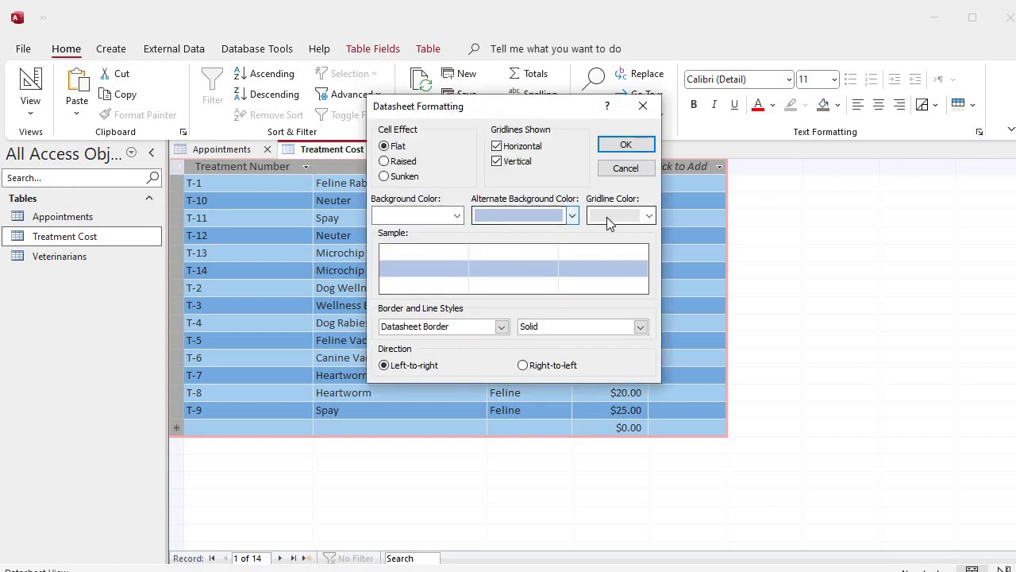
click(573, 215)
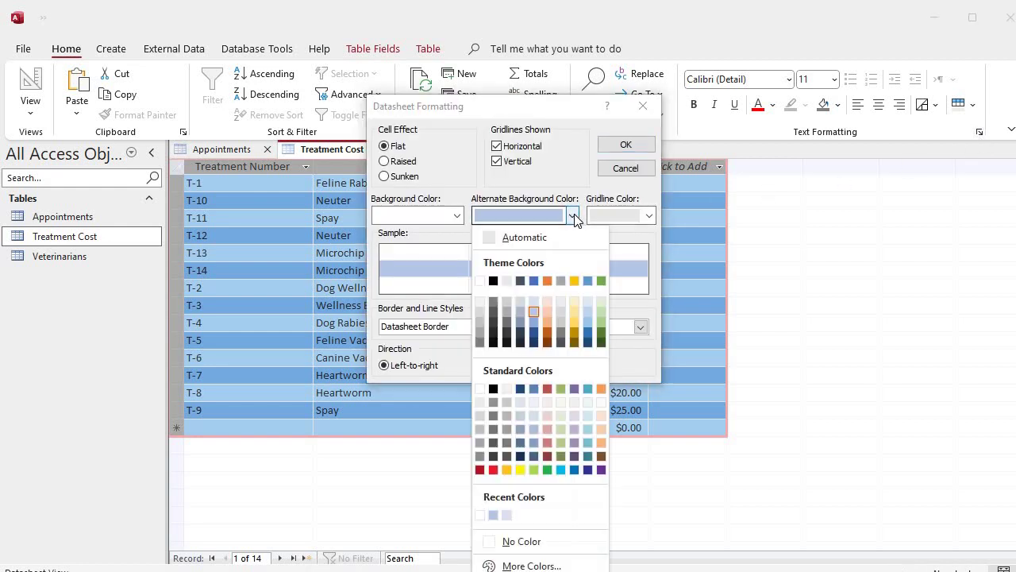
click(479, 302)
click(626, 144)
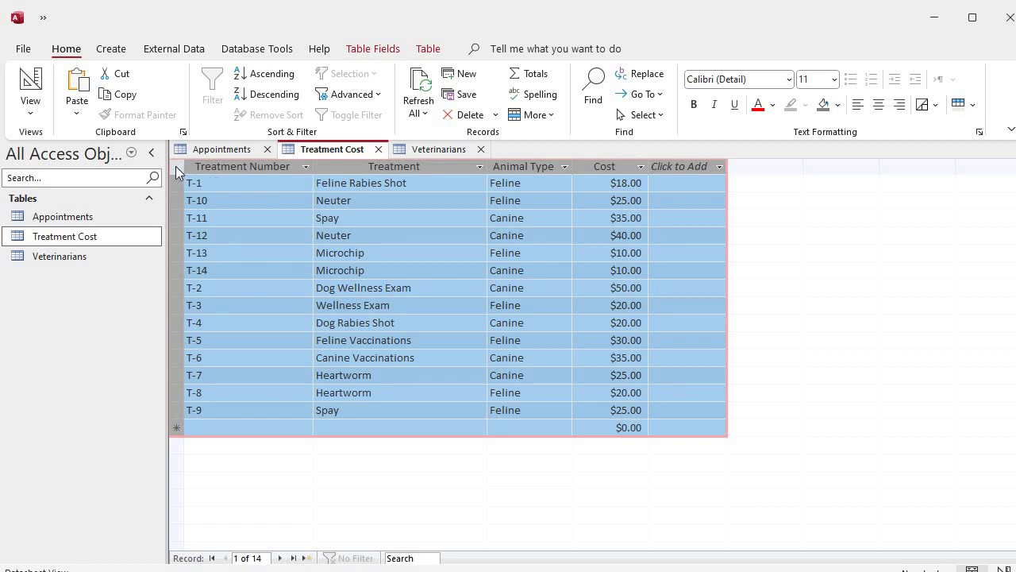
Step: Set the datasheet's alternate background color to the light gray base theme color, slightly darker than the current shade
click(980, 132)
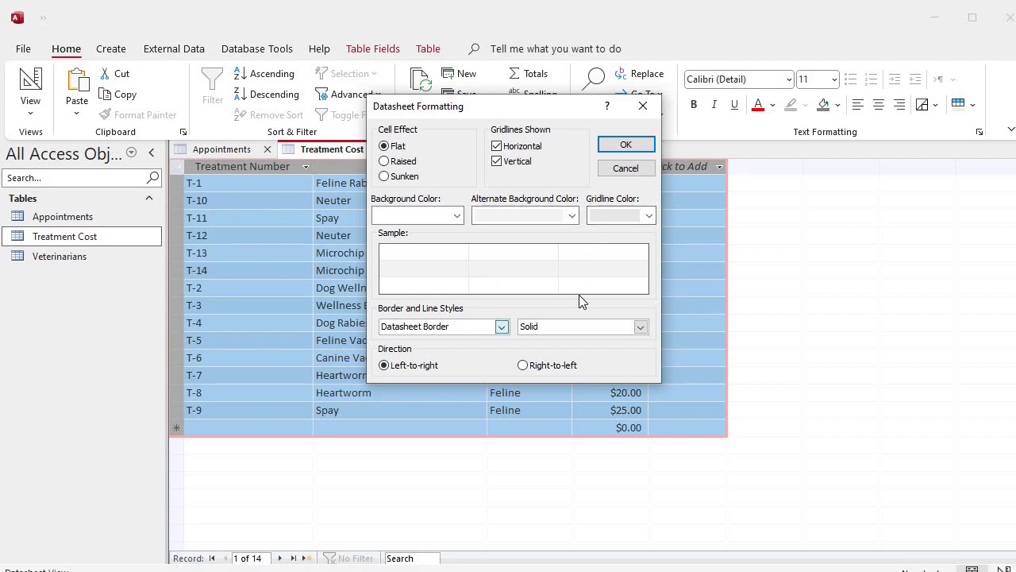
click(571, 215)
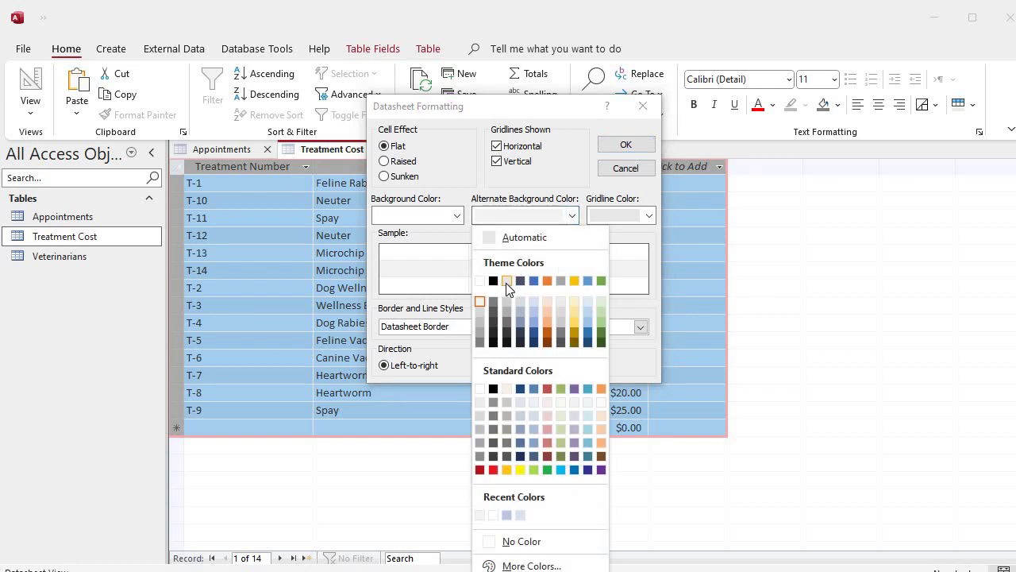
click(507, 282)
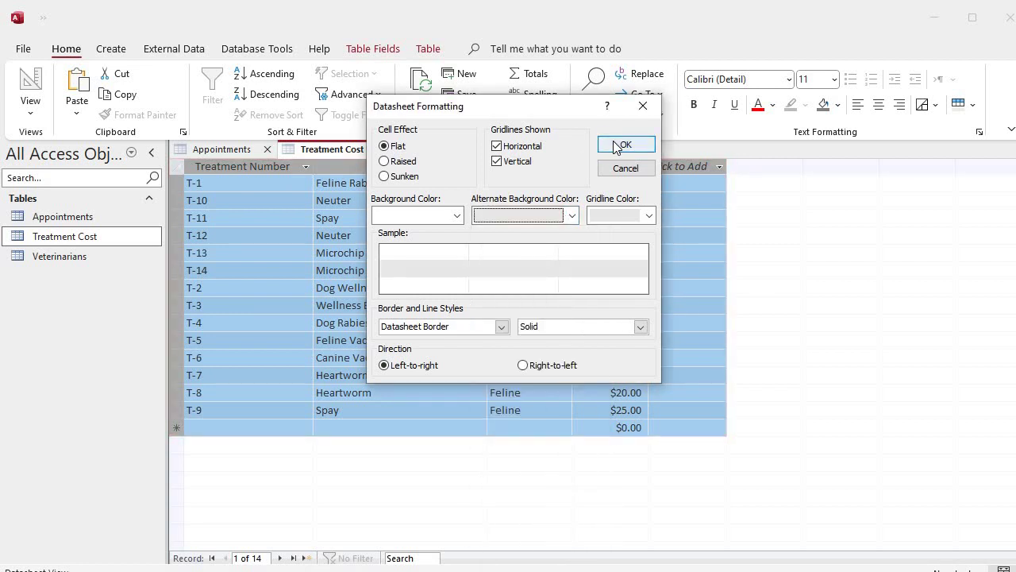
click(619, 145)
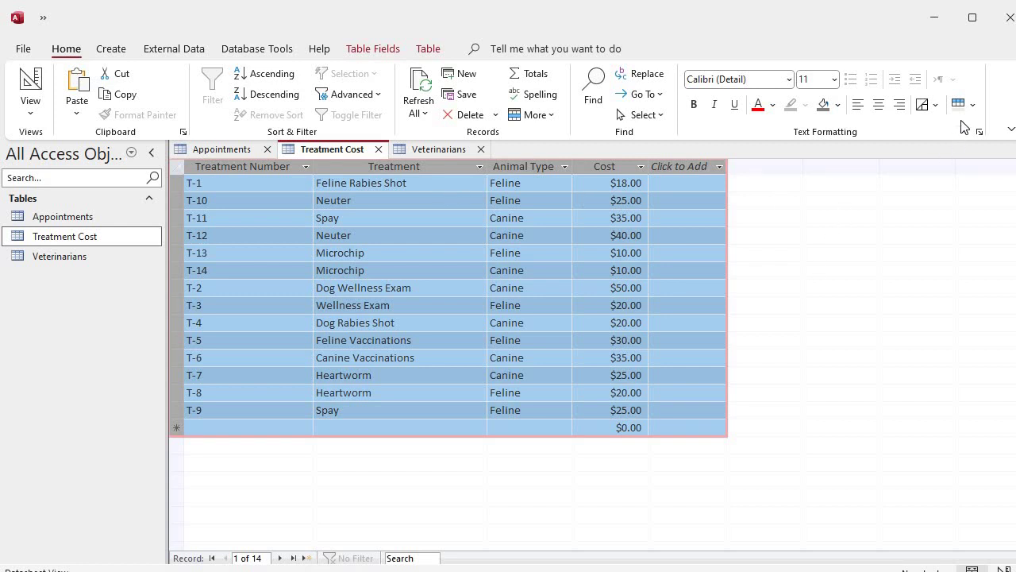
Step: Set the Treatment Cost datasheet's gridline color to a dark orange theme shade
click(980, 133)
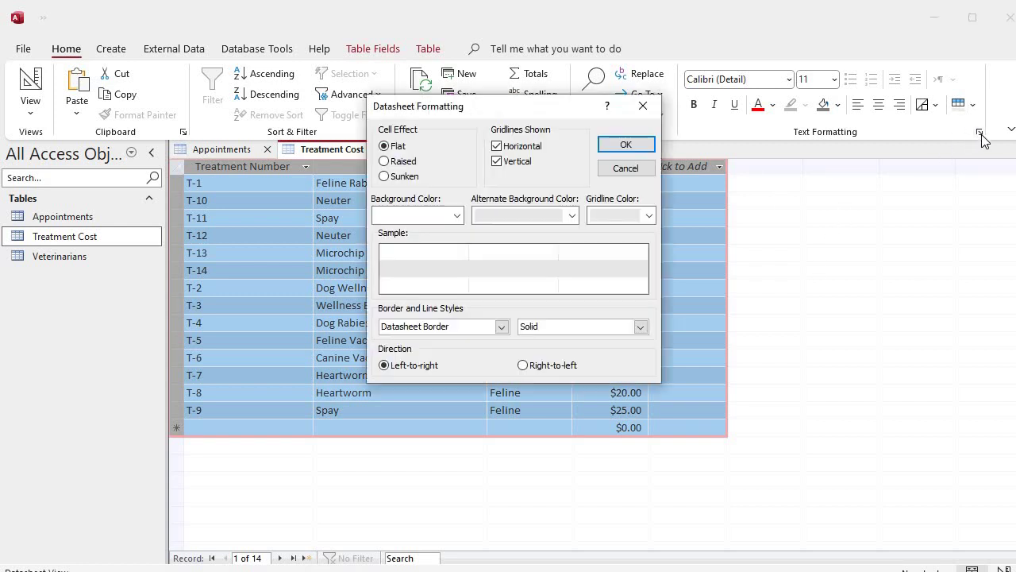
click(649, 216)
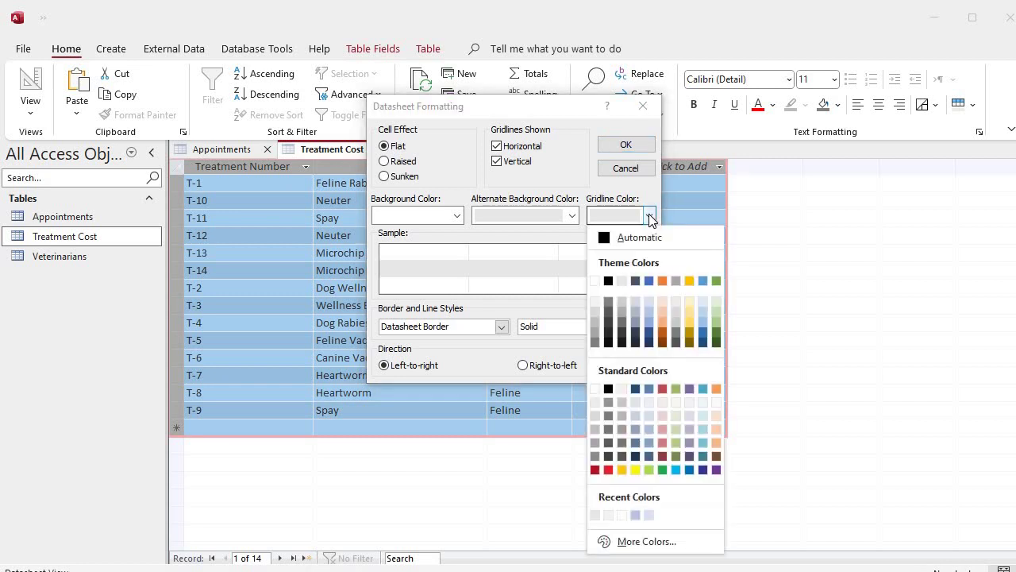
click(664, 335)
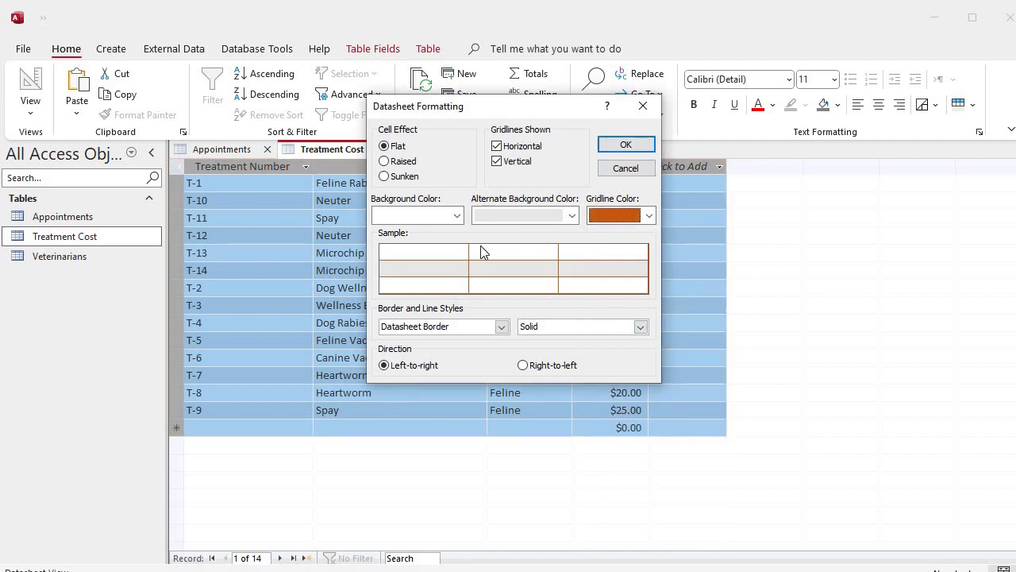
click(625, 144)
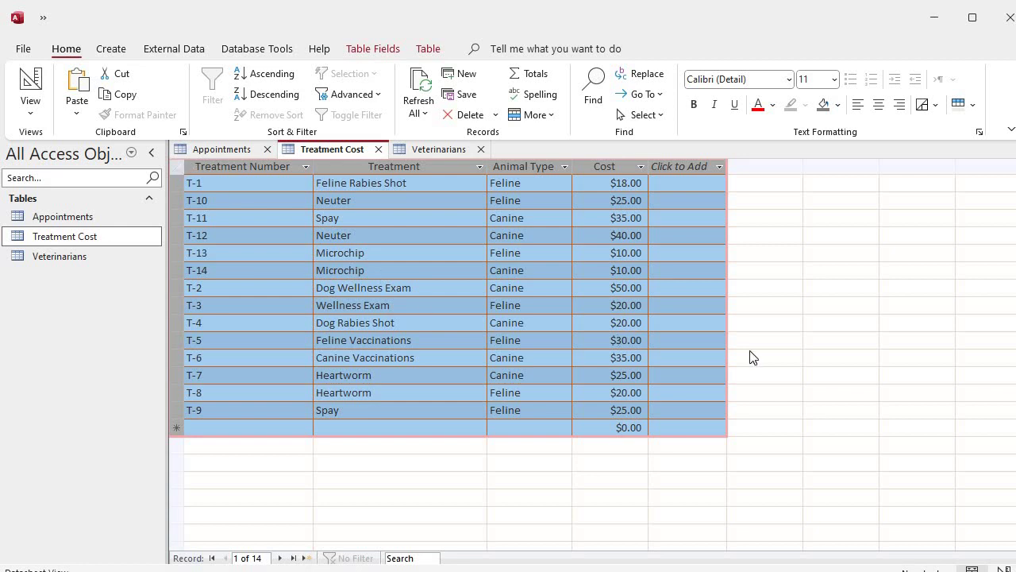
Step: Hide both the horizontal and vertical gridlines of the Treatment Cost datasheet
click(979, 130)
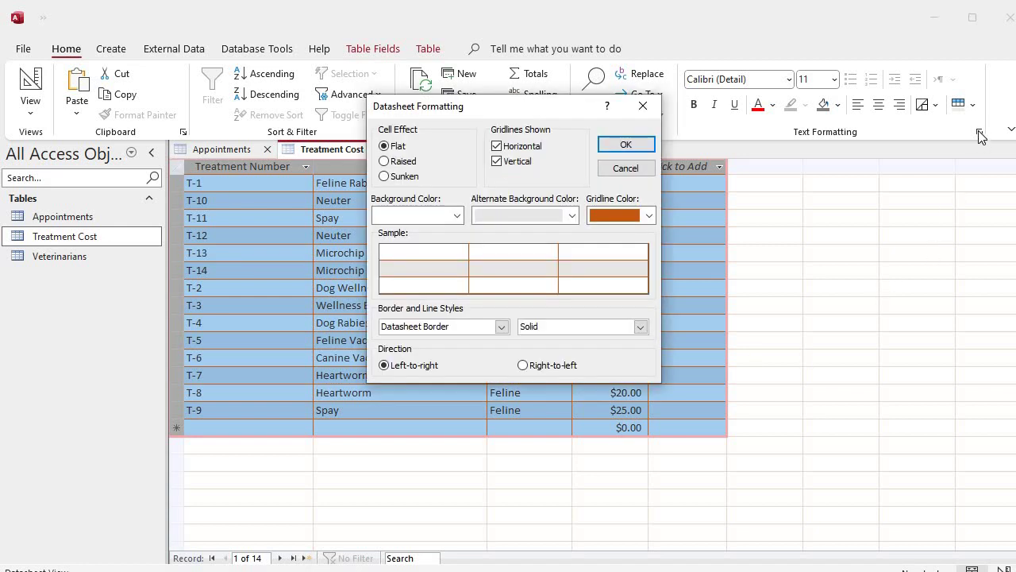
click(497, 148)
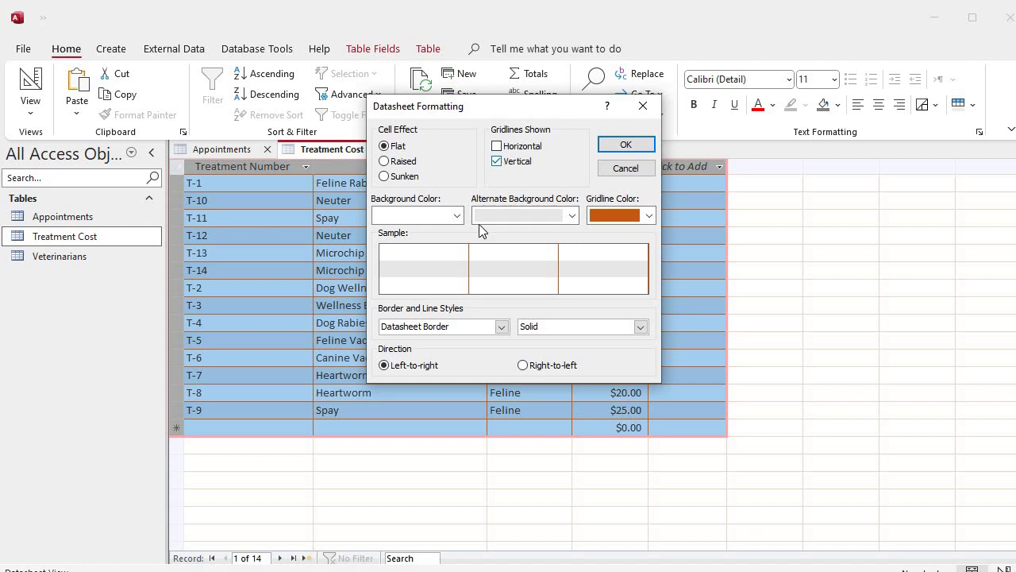
click(497, 162)
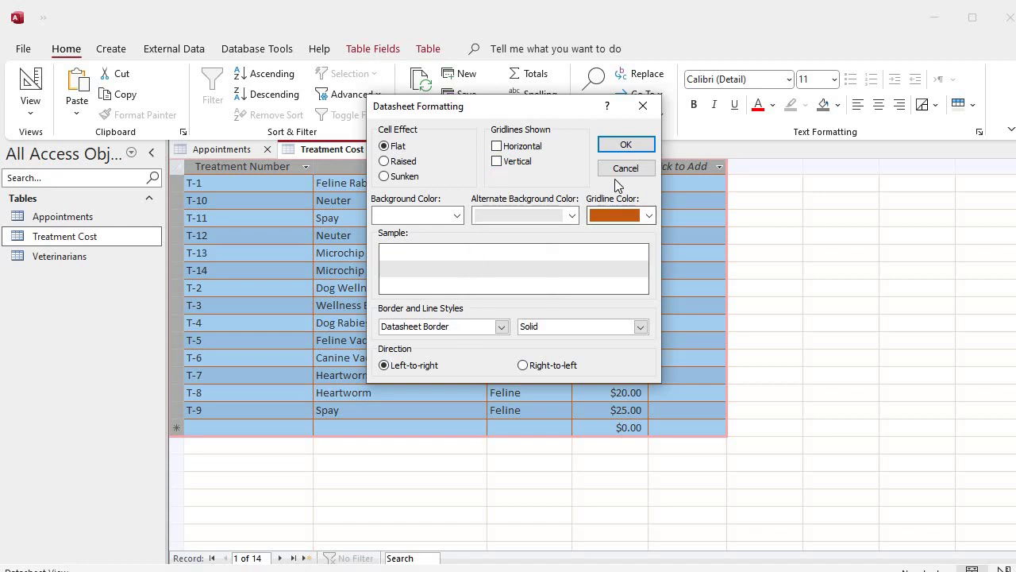
click(625, 146)
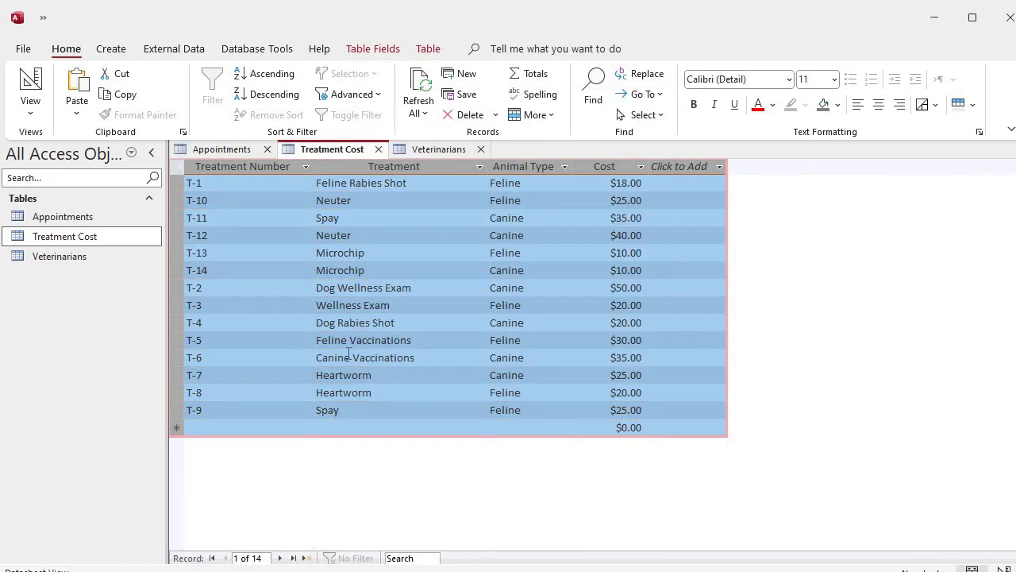
Step: Enable the horizontal and vertical gridlines again in the Treatment Cost datasheet formatting
click(980, 133)
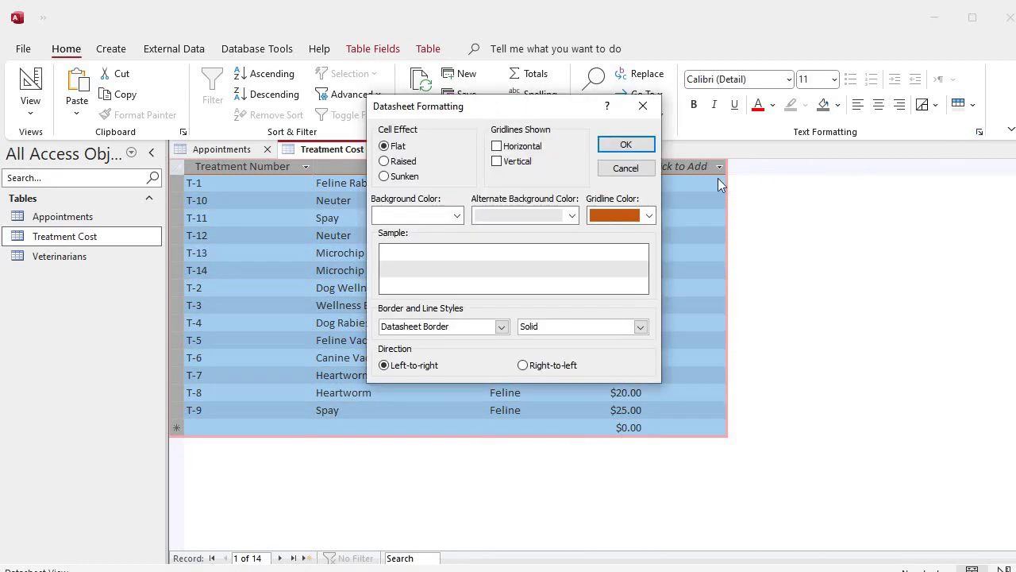
click(498, 146)
click(498, 161)
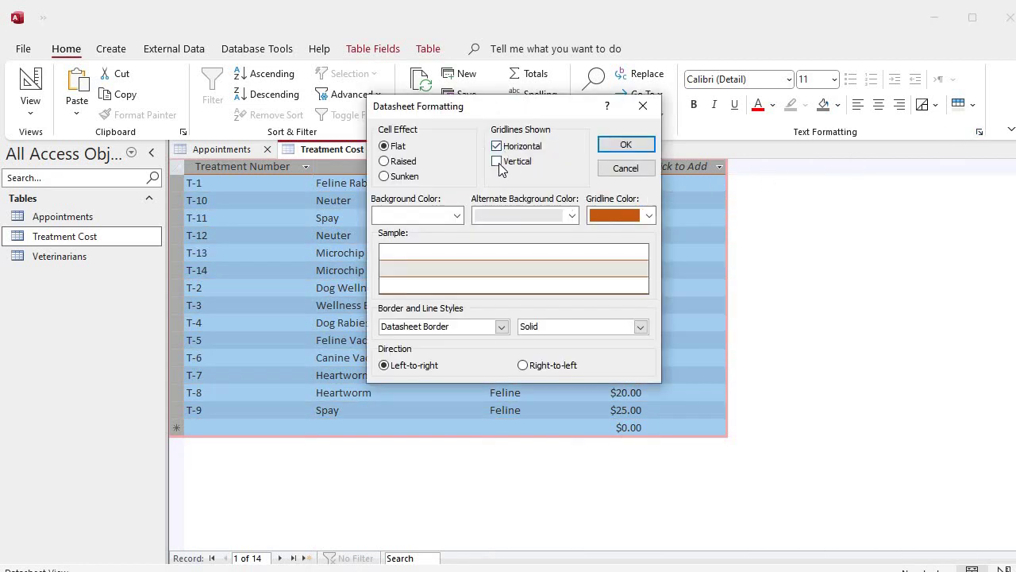
click(626, 146)
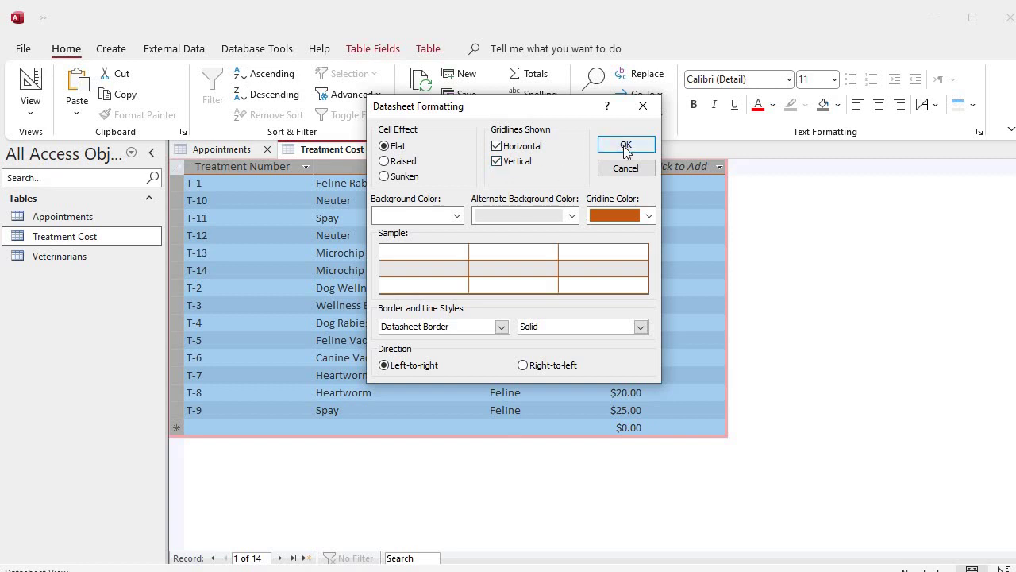
Step: Preview the Raised and Sunken cell effects in the datasheet formatting and restore the Flat effect
click(385, 161)
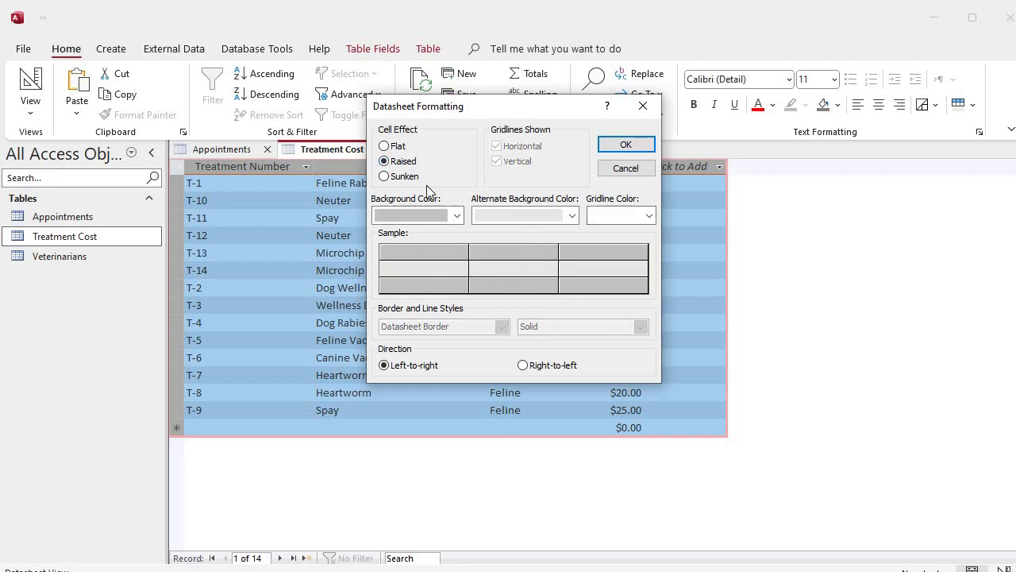
click(384, 176)
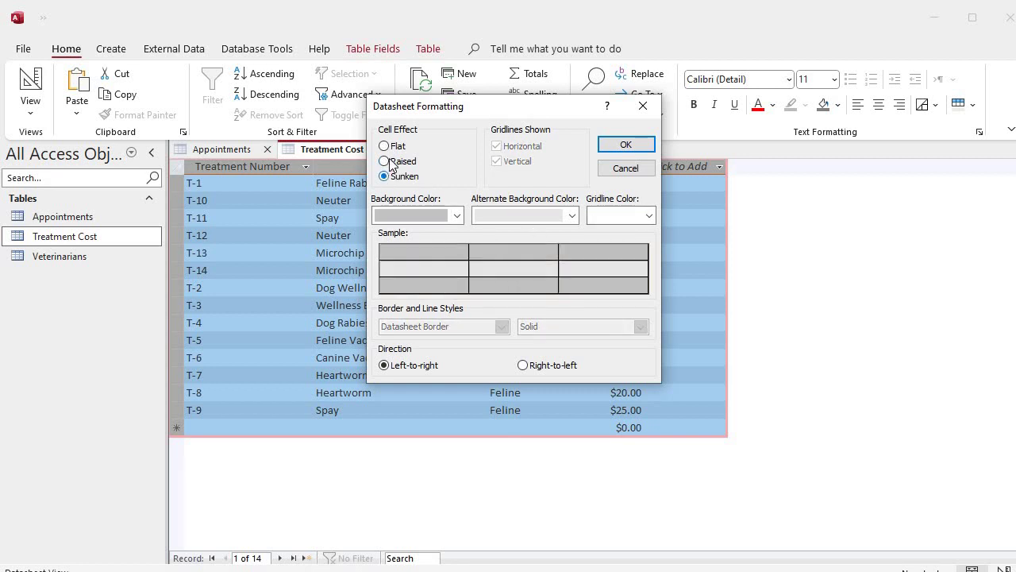
click(384, 146)
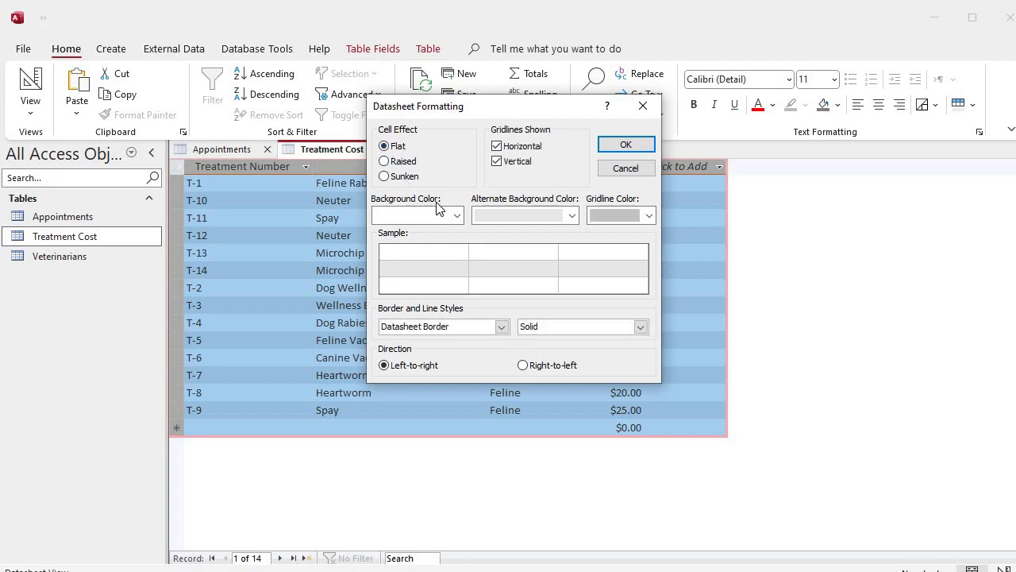
Step: Set the Datasheet Border line style to Short Dashes in the Treatment Cost datasheet formatting
click(502, 327)
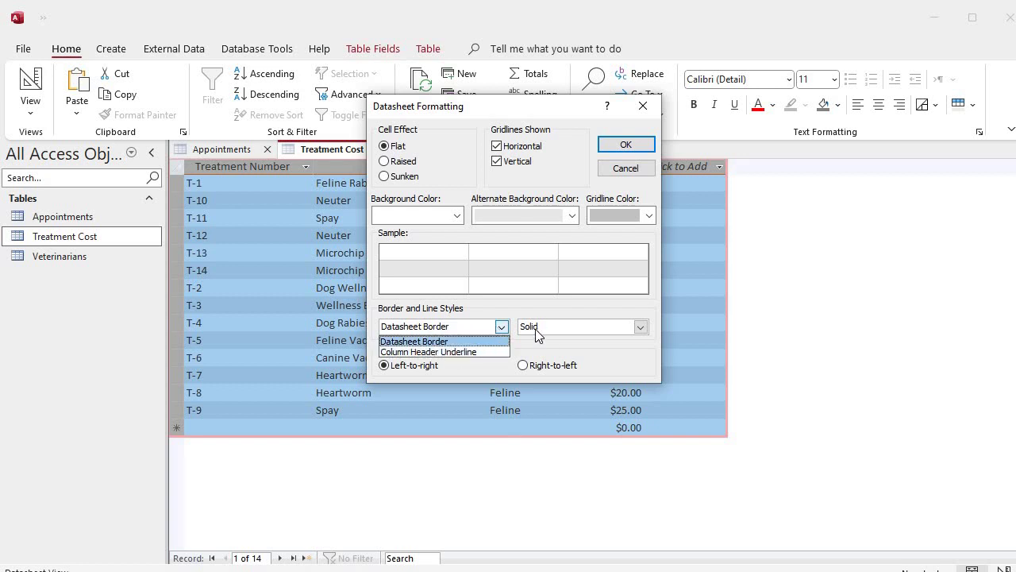
click(502, 327)
click(642, 326)
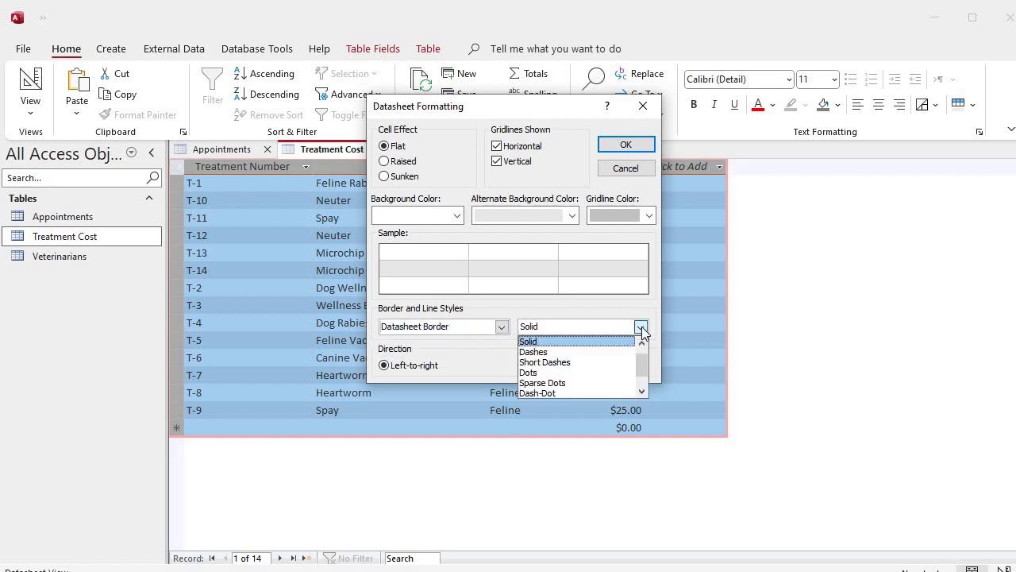
click(576, 361)
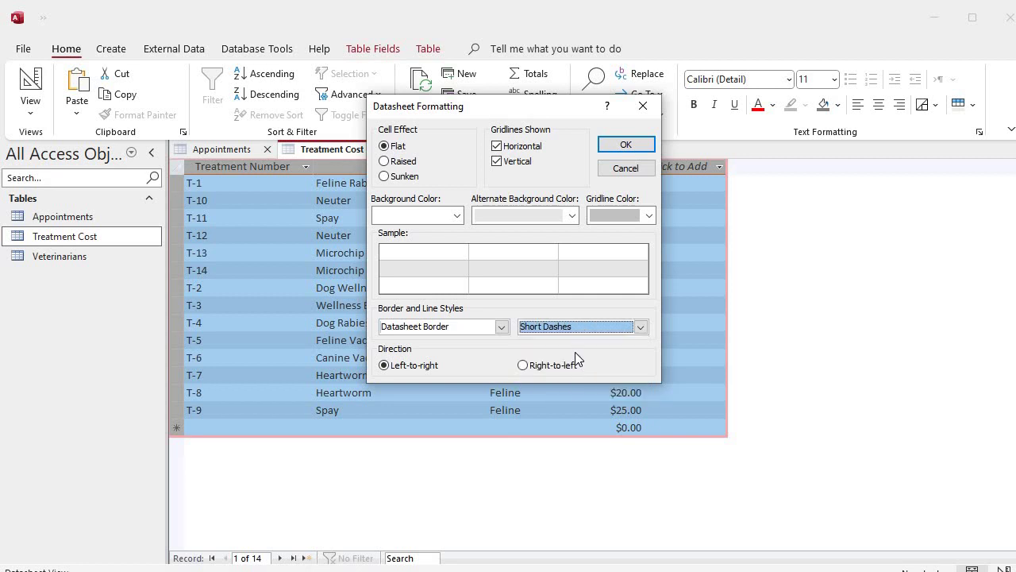
Step: Show the line style of the Column Header Underline and apply the datasheet formatting to the Treatment Cost table
click(503, 326)
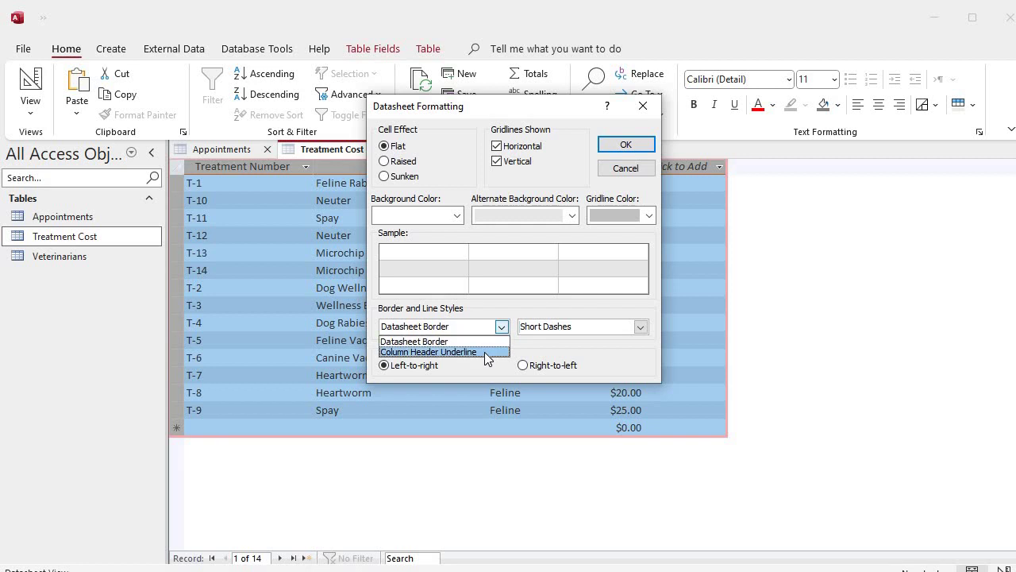
click(486, 352)
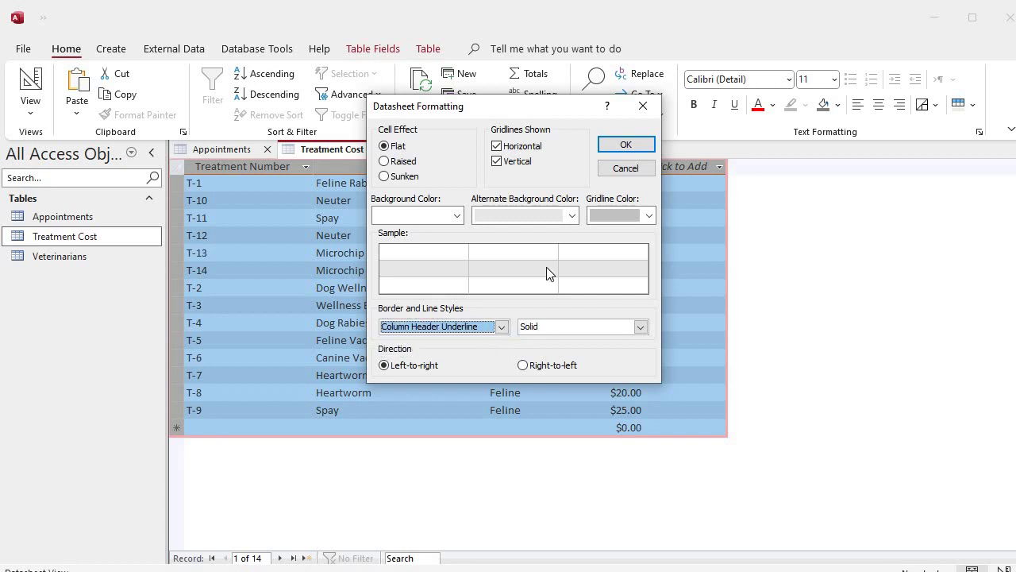
click(624, 144)
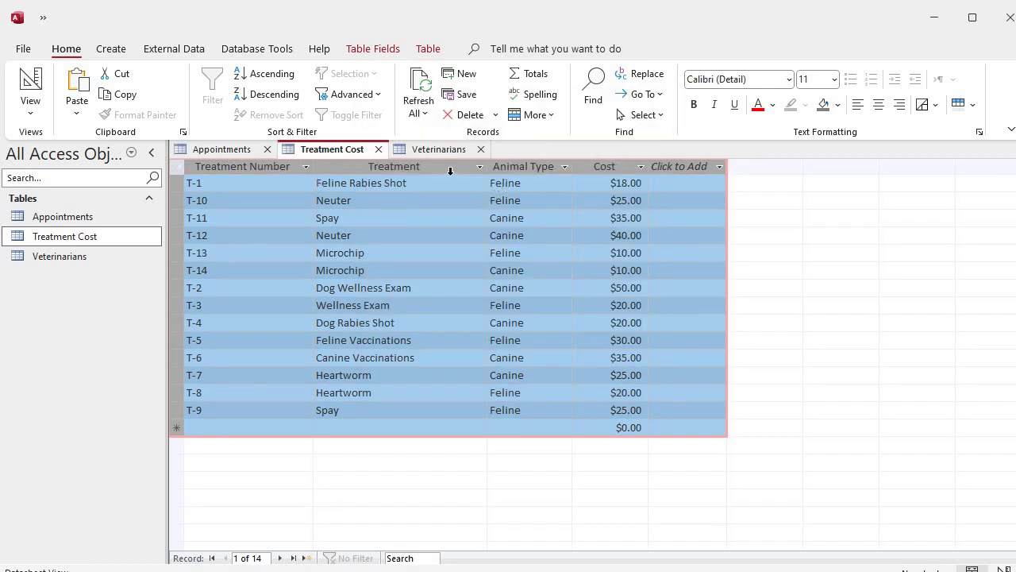
Step: Review the border style and direction options in the Treatment Cost datasheet formatting and close it without changes
click(980, 131)
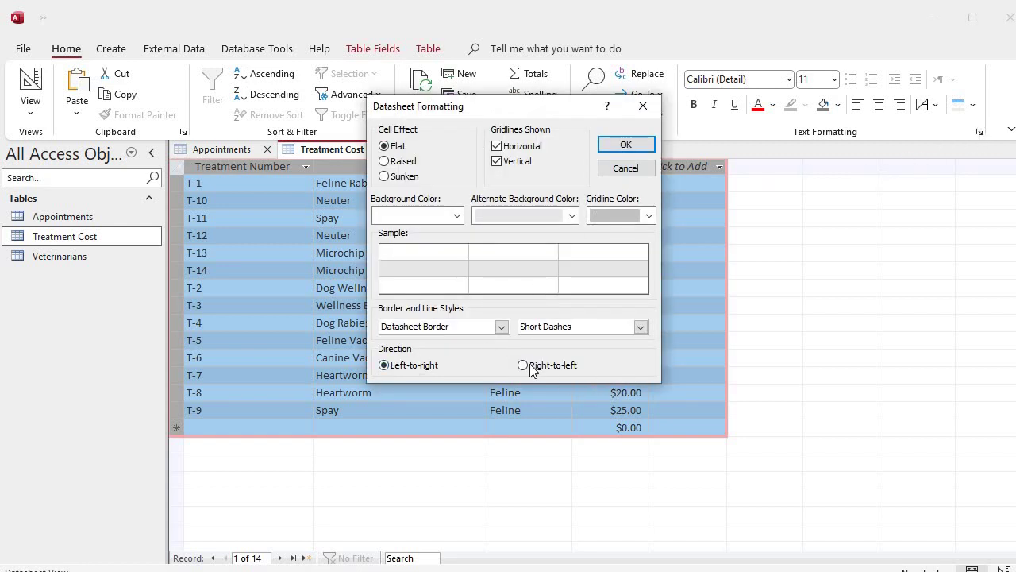
click(643, 107)
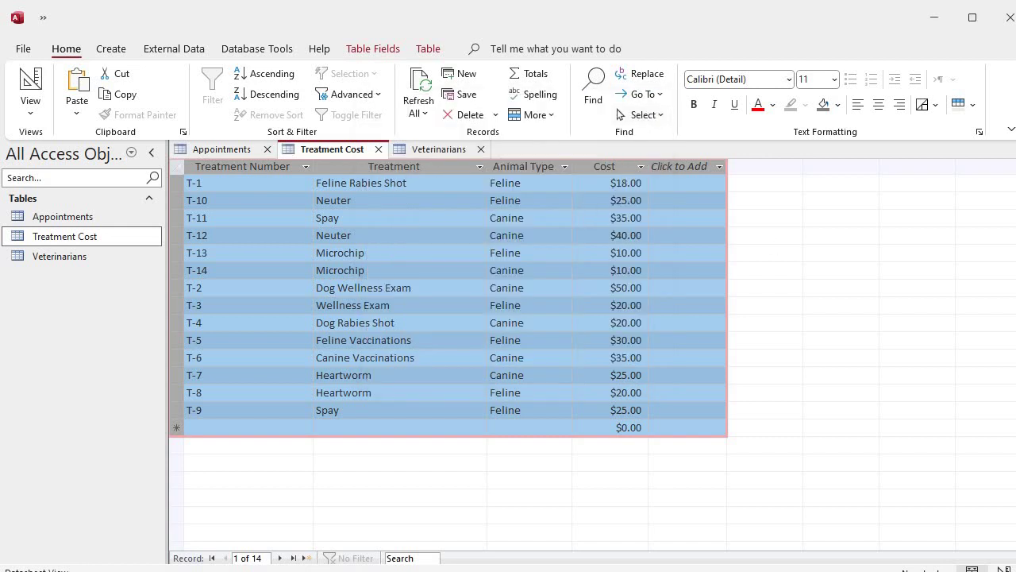